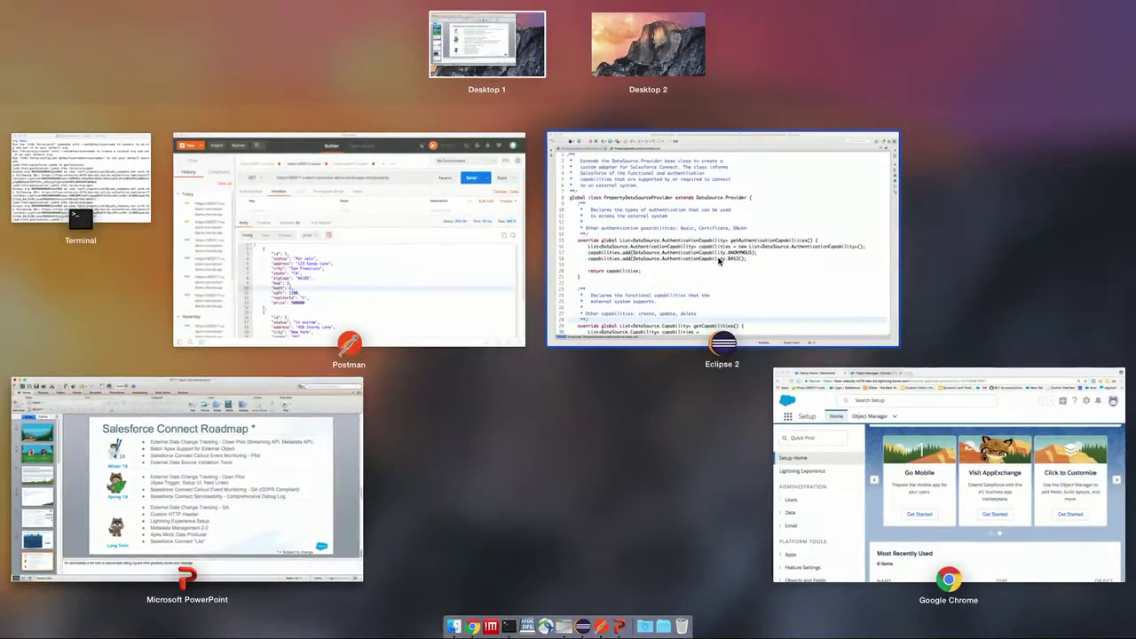
Enlarge the Eclipse window showing PropertyDataSourceProvider, then bring Postman to the front
{"action": "left_click", "coordinate": [621, 229]}
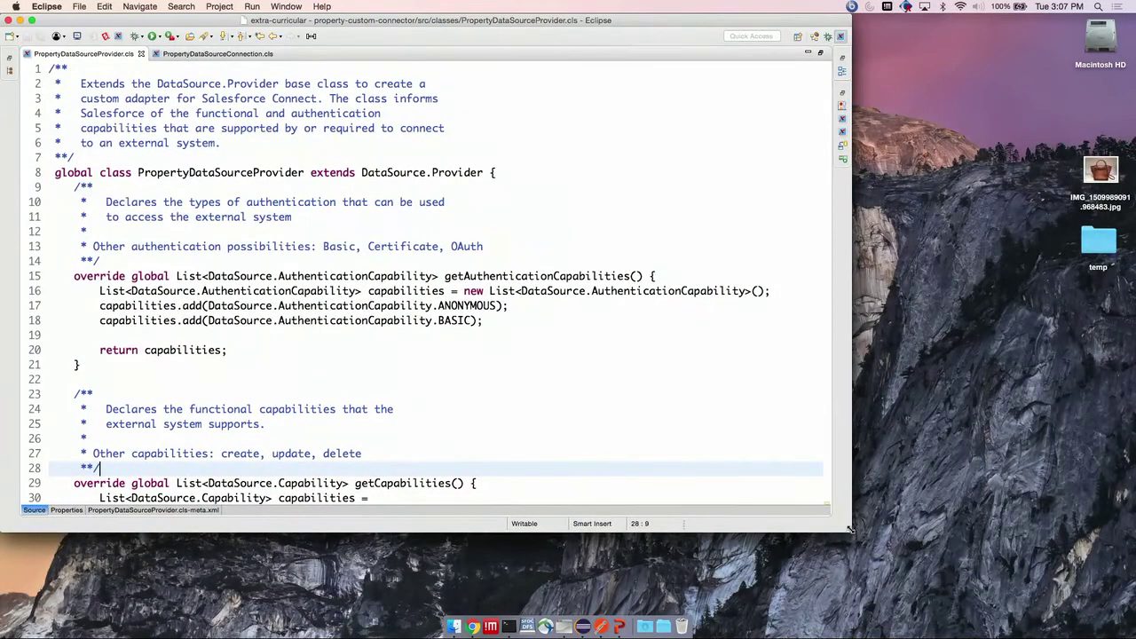
{"action": "left_click_drag", "start_coordinate": [852, 533], "coordinate": [1134, 628]}
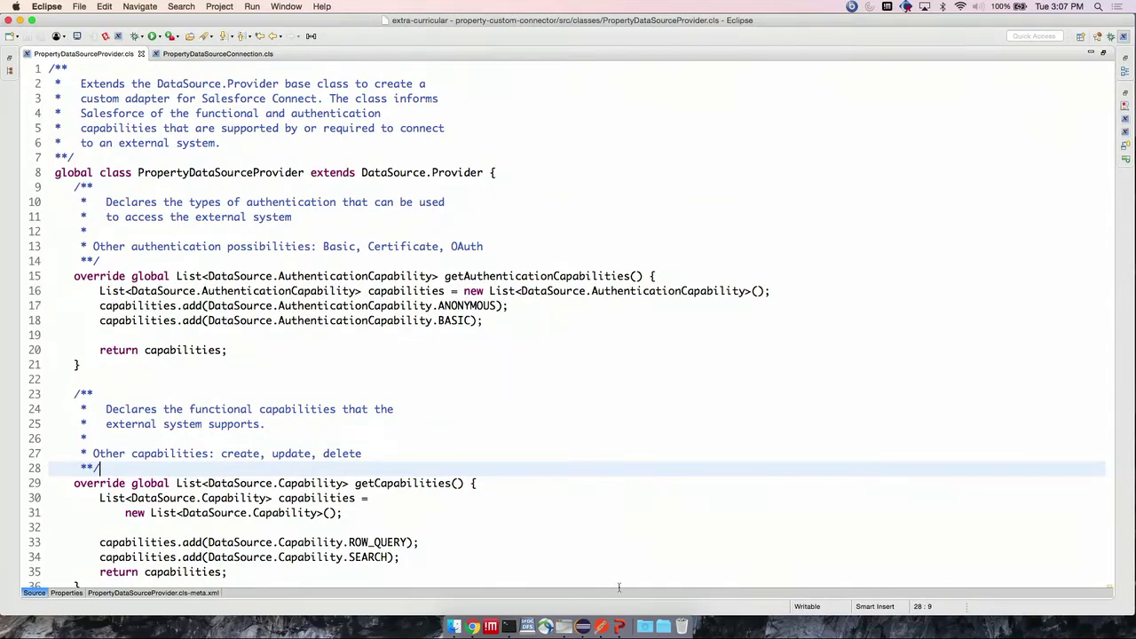
{"action": "left_click", "coordinate": [601, 627]}
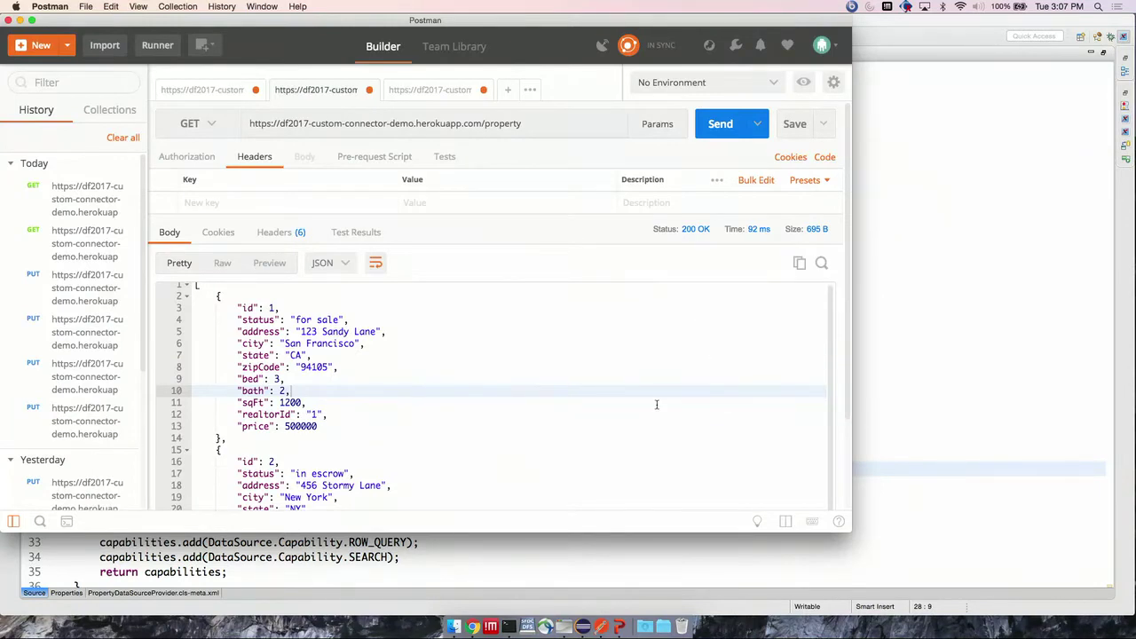
Re-send the /realtor and /property GET requests to refresh their JSON responses
{"action": "left_click", "coordinate": [218, 93]}
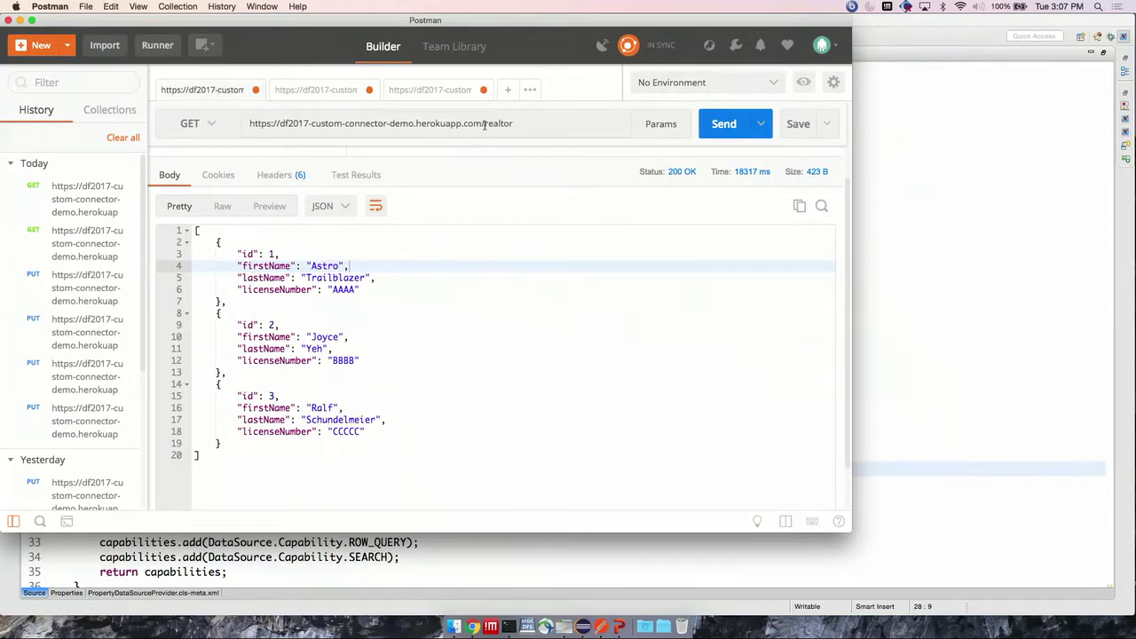
{"action": "left_click", "coordinate": [720, 125]}
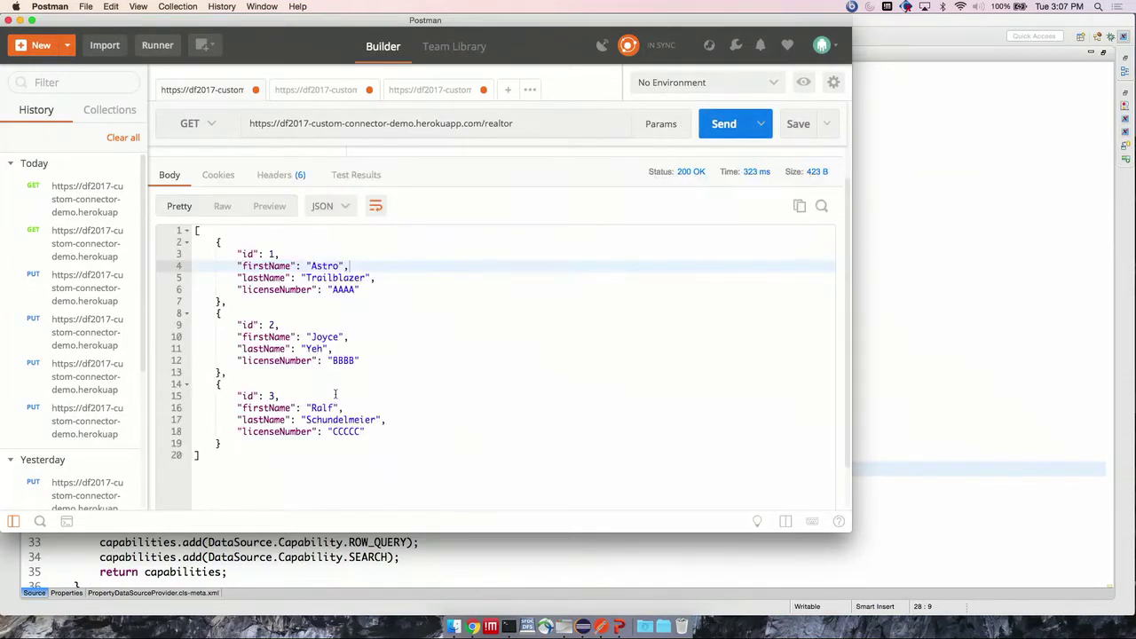
{"action": "left_click", "coordinate": [315, 90]}
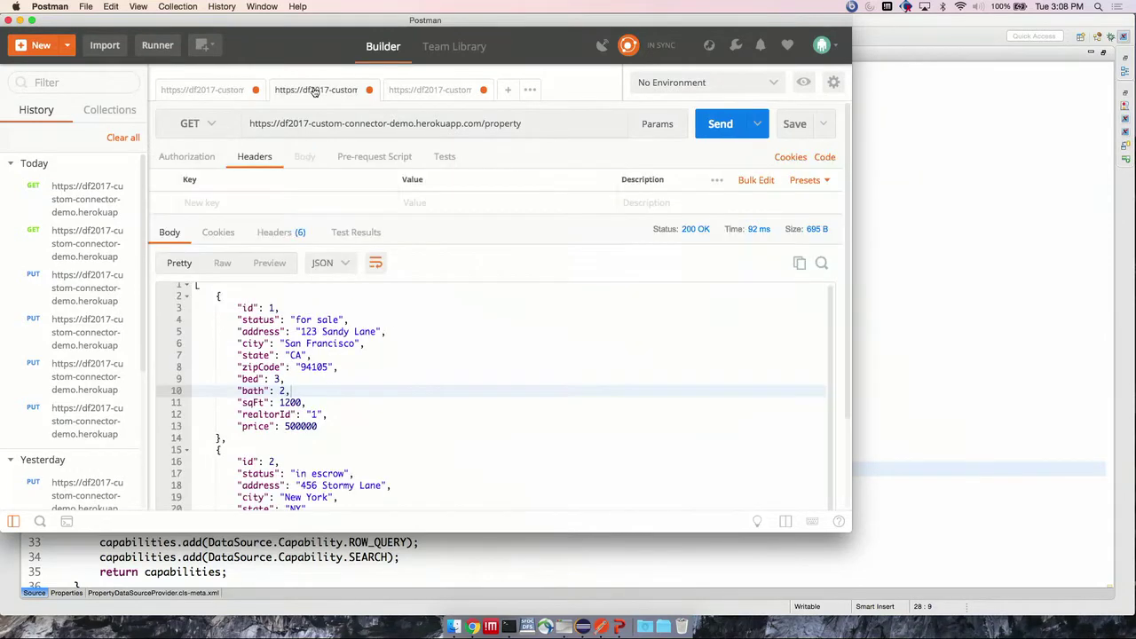
{"action": "left_click", "coordinate": [715, 125]}
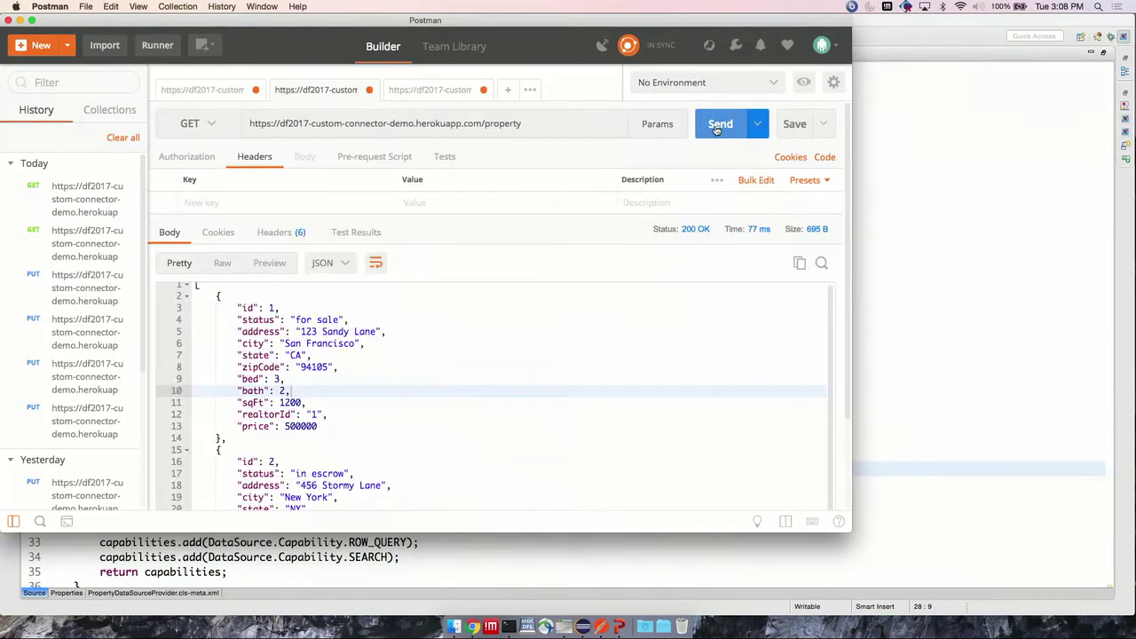
Compare both responses and highlight property 1's realtorId, then return to Eclipse
{"action": "left_click", "coordinate": [209, 89]}
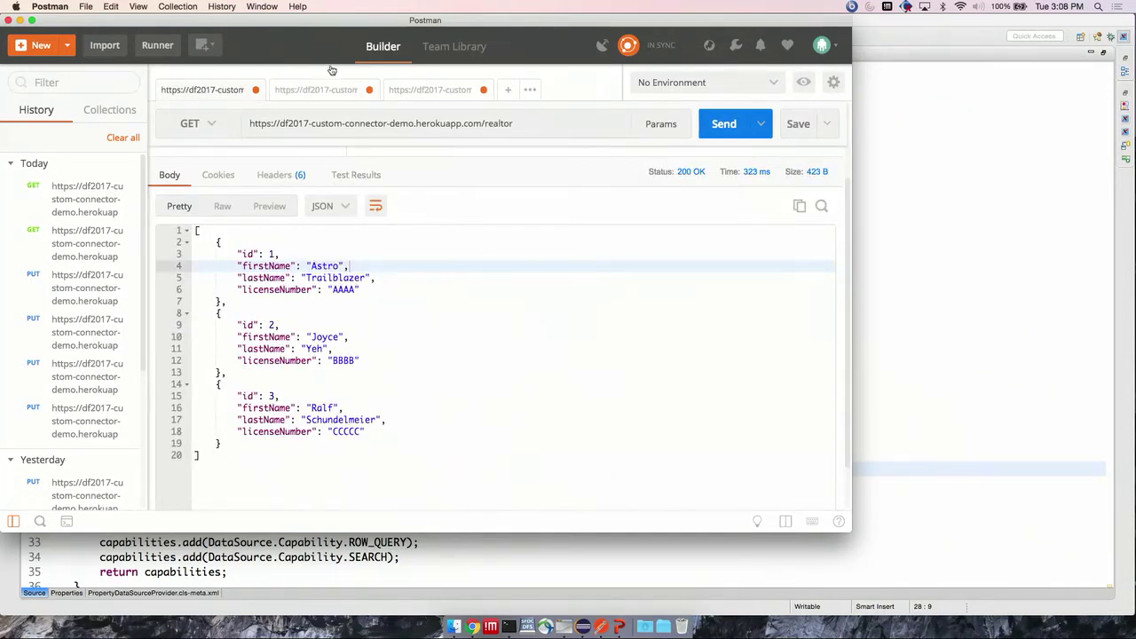
{"action": "left_click", "coordinate": [325, 92]}
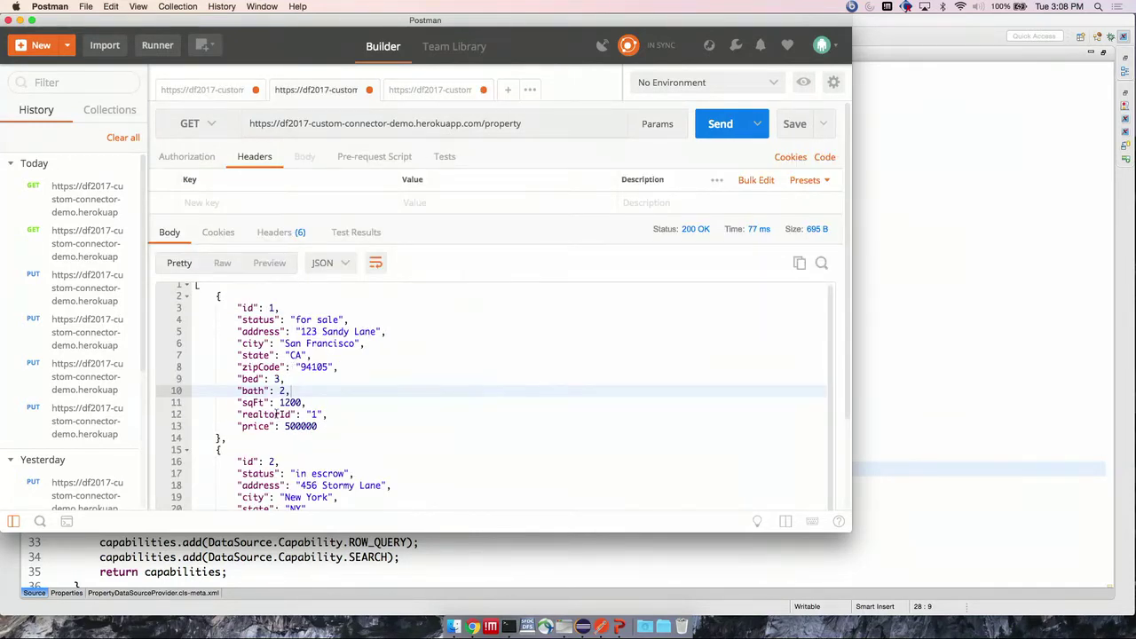
{"action": "triple_click", "coordinate": [277, 414]}
{"action": "left_click", "coordinate": [275, 414]}
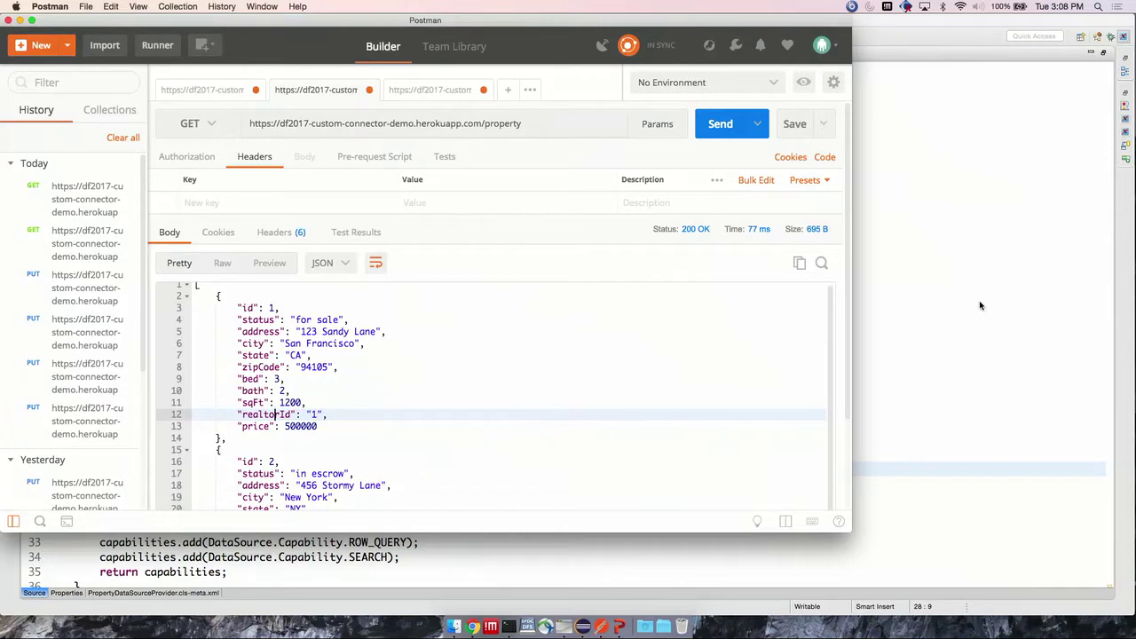
{"action": "left_click", "coordinate": [968, 276]}
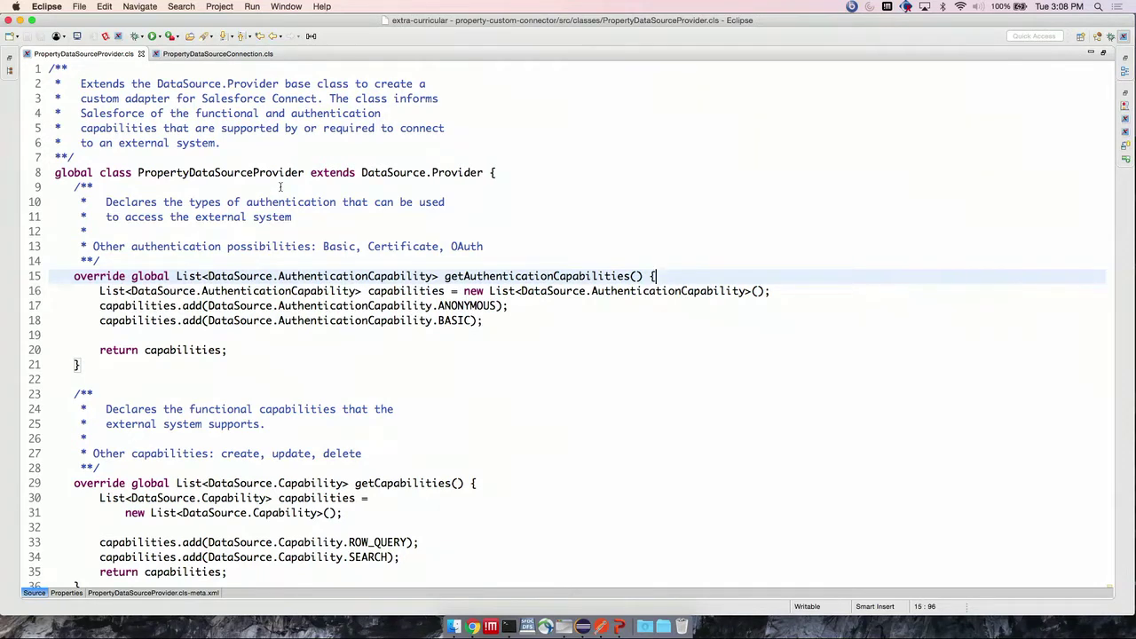
Review PropertyDataSourceProvider's BASIC authentication and query capabilities, then switch to Salesforce Setup in Chrome
{"action": "scroll", "coordinate": [306, 232], "scroll_direction": "down", "scroll_amount": 1}
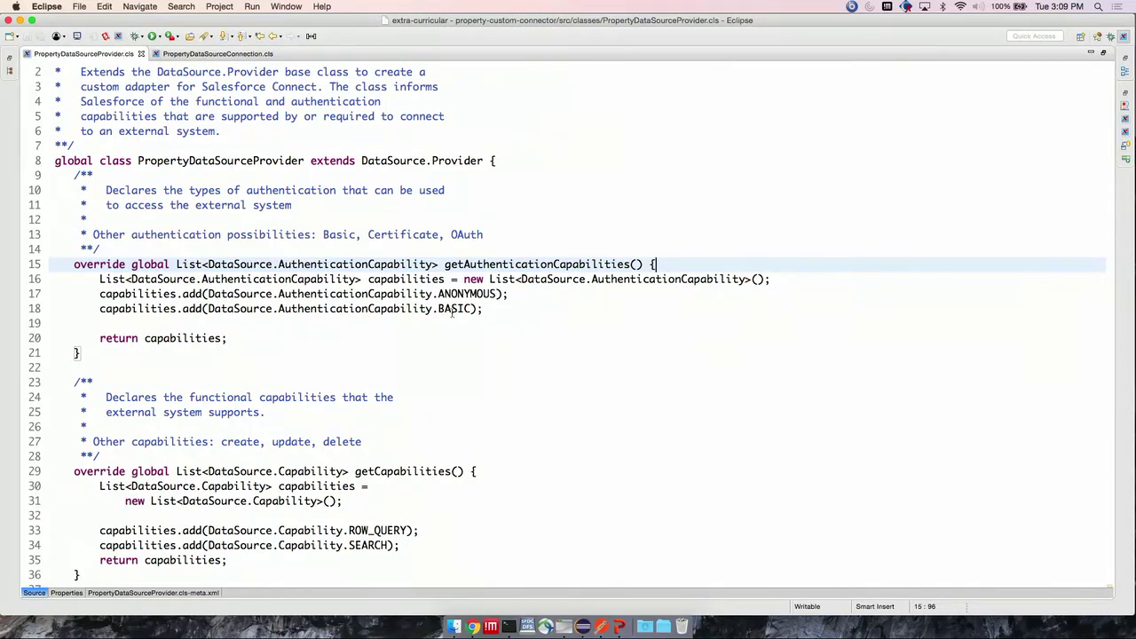
{"action": "left_click", "coordinate": [497, 309]}
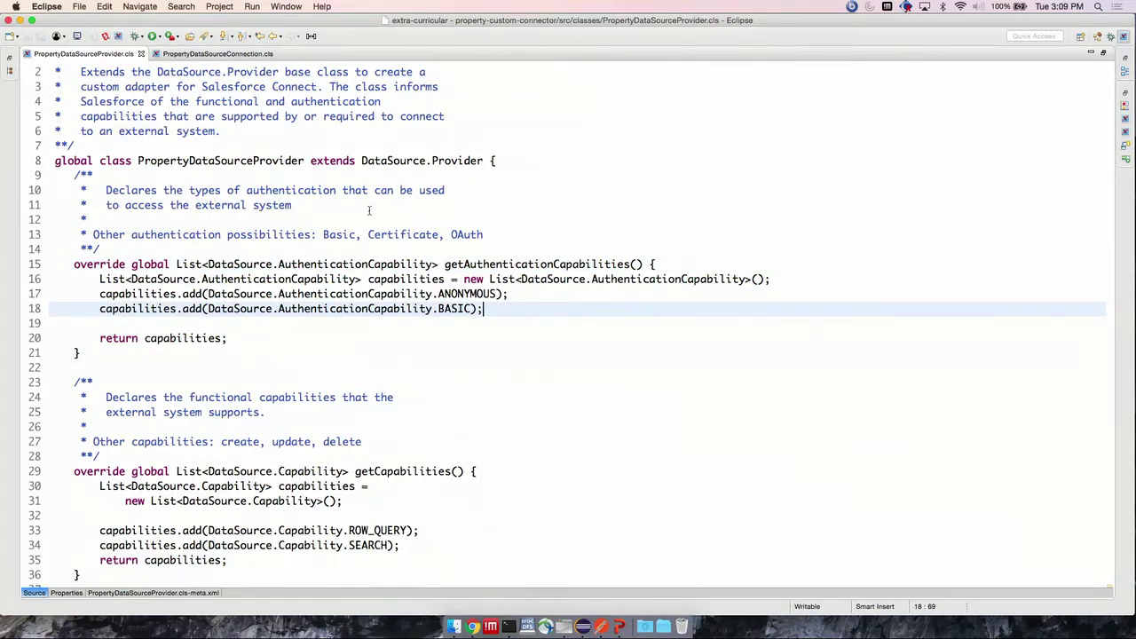
{"action": "scroll", "coordinate": [258, 173], "scroll_direction": "down", "scroll_amount": 3}
{"action": "scroll", "coordinate": [257, 173], "scroll_direction": "down", "scroll_amount": 1}
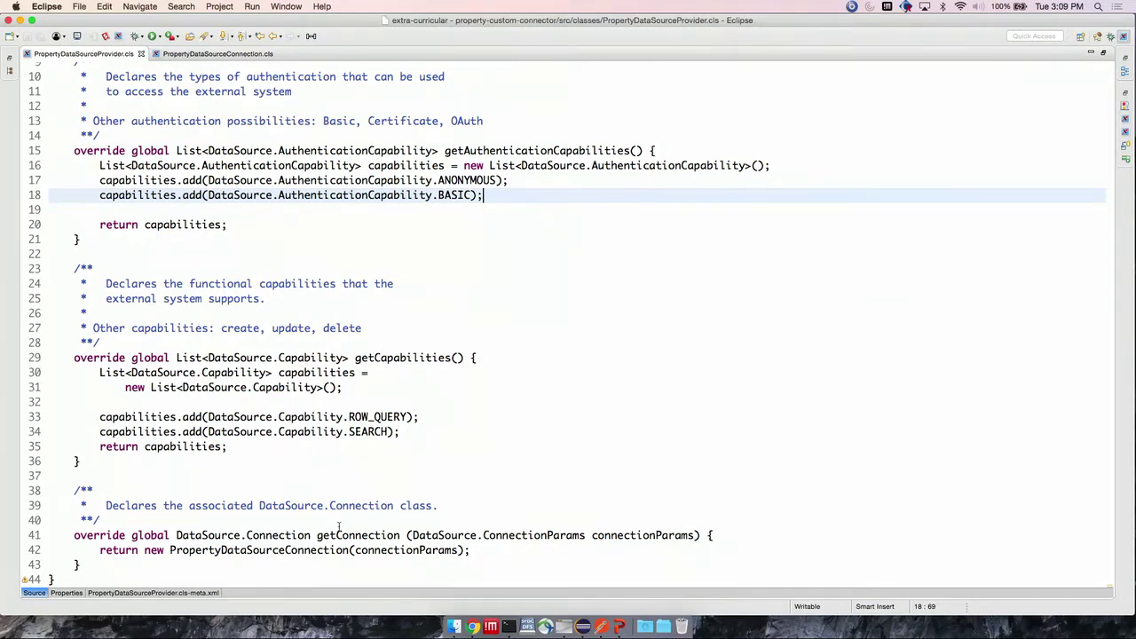
{"action": "left_click", "coordinate": [473, 626]}
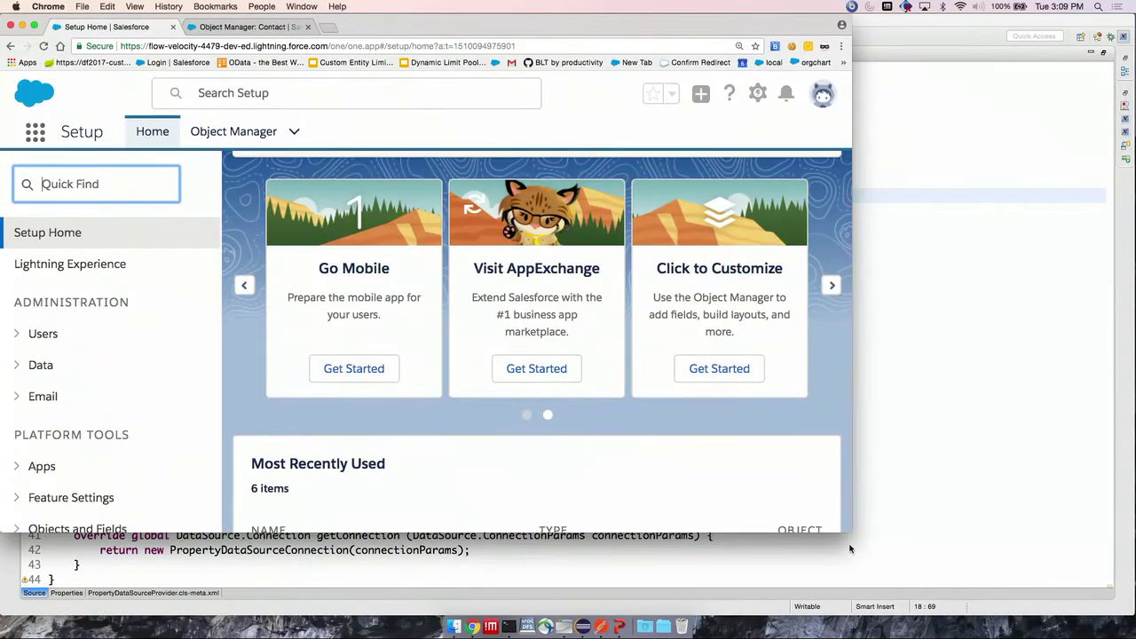
Start a new external data source of type Custom—PropertyDataSourceProvider from External Data Sources
{"action": "left_click_drag", "start_coordinate": [850, 531], "coordinate": [1135, 614]}
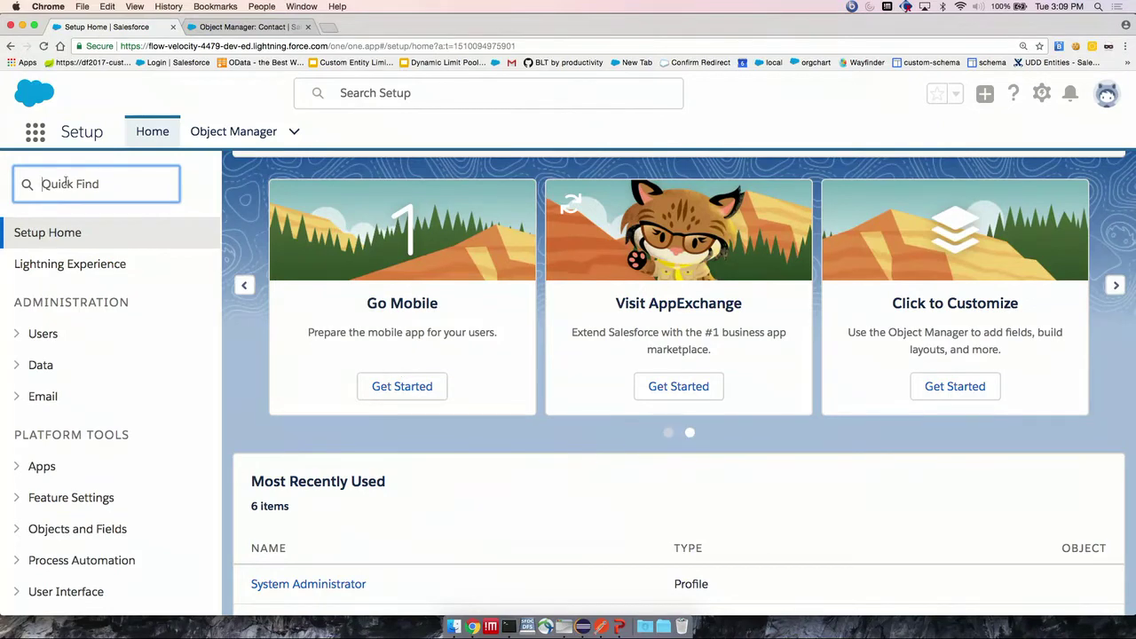
{"action": "type", "text": "external"}
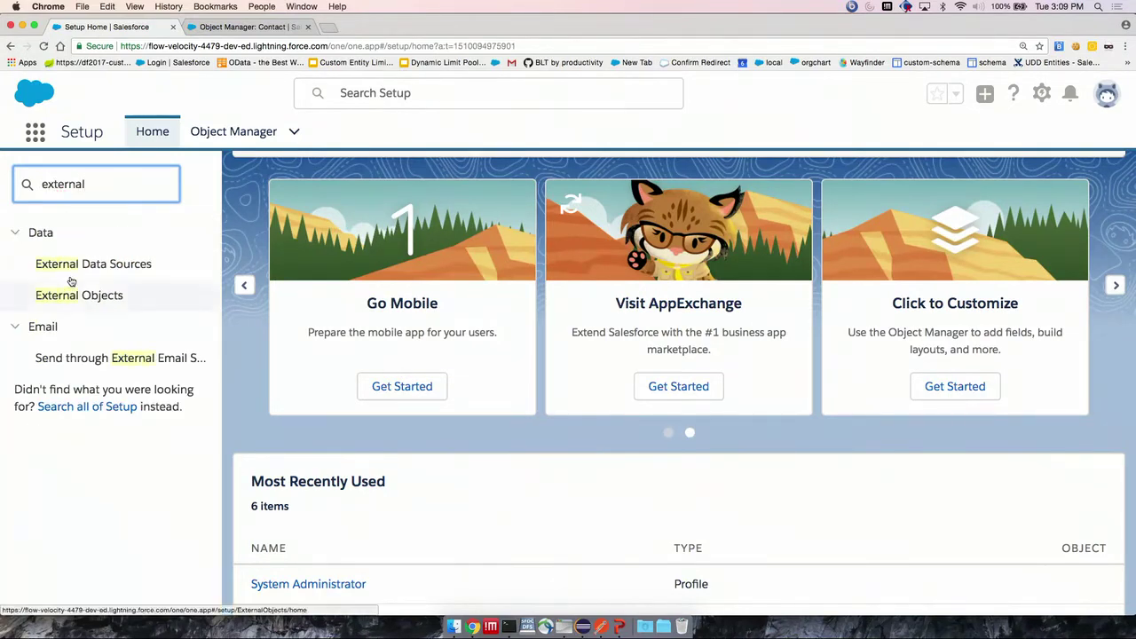
{"action": "left_click", "coordinate": [69, 270]}
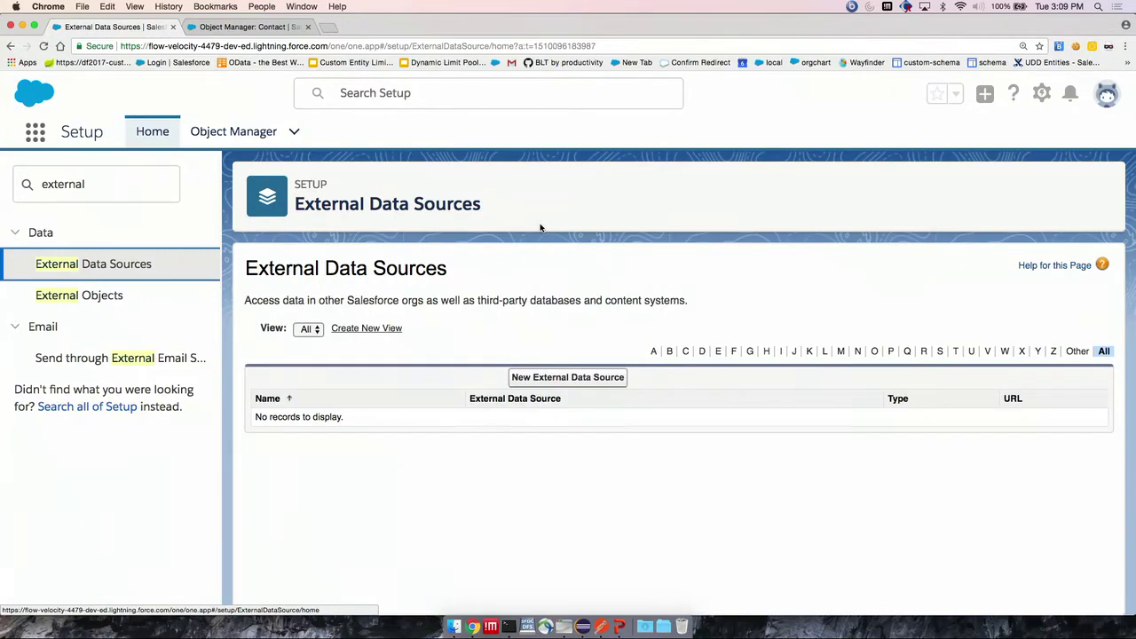
{"action": "left_click", "coordinate": [558, 379]}
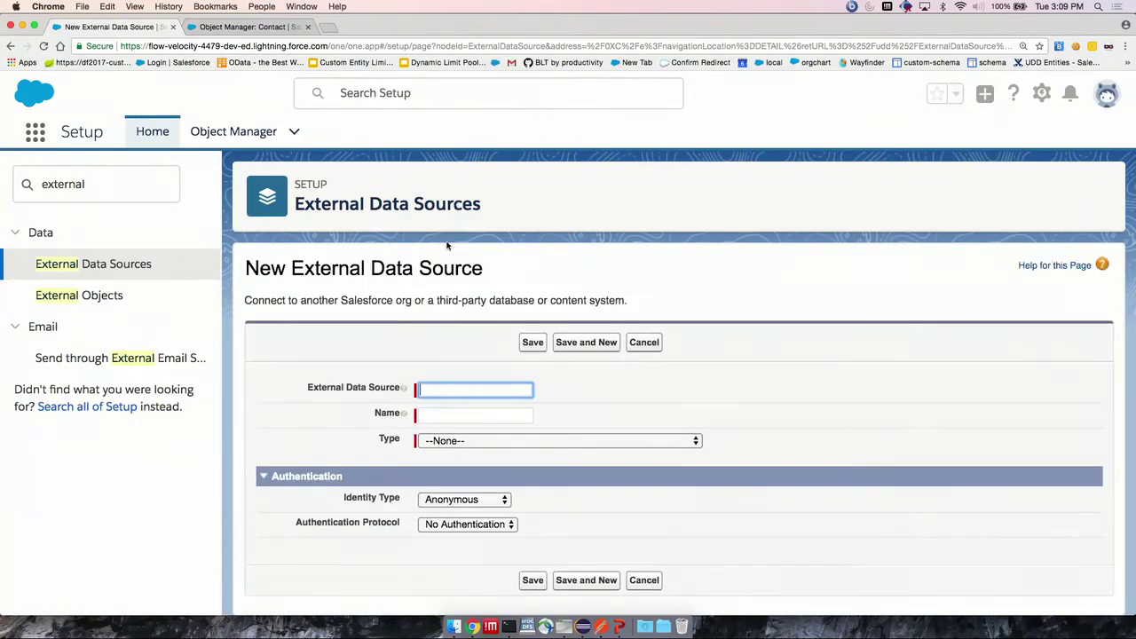
{"action": "left_click", "coordinate": [484, 440]}
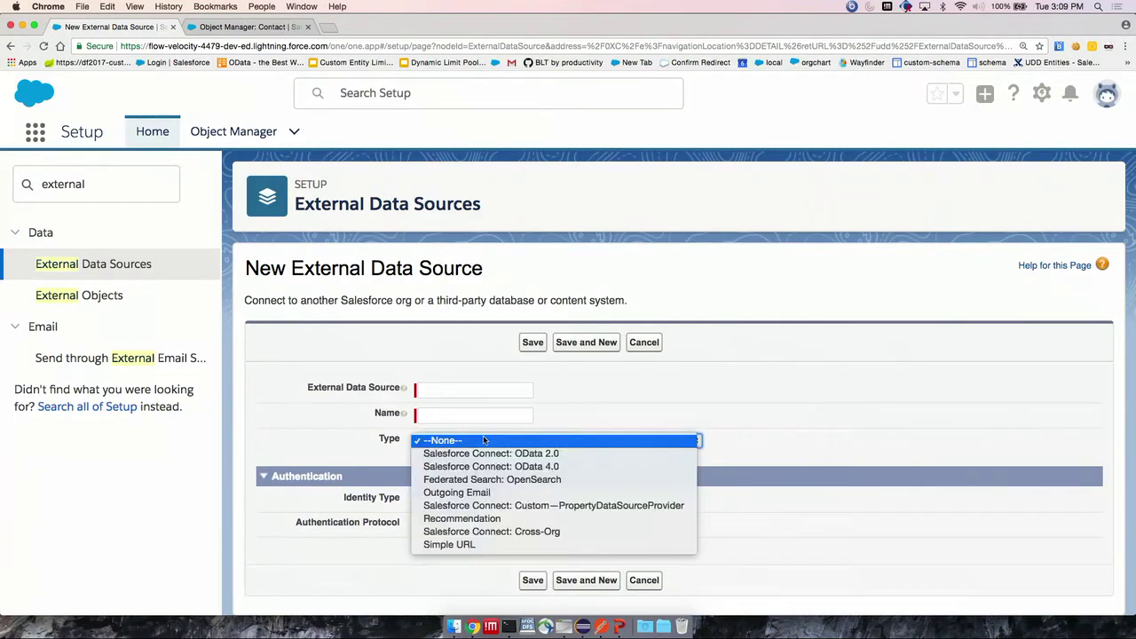
{"action": "left_click", "coordinate": [497, 504]}
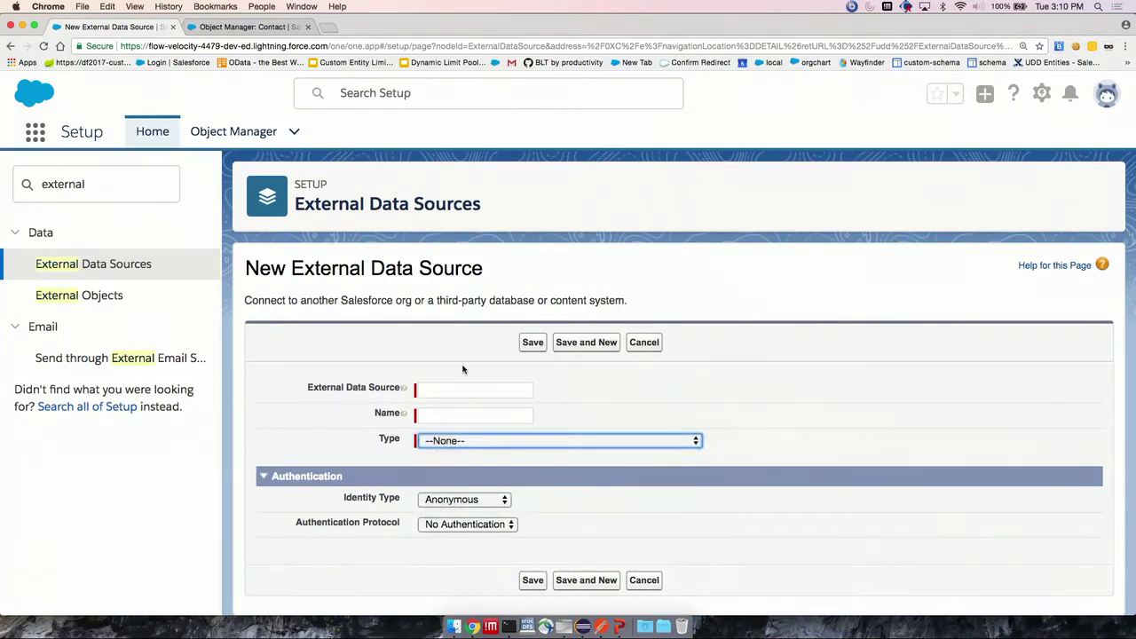
{"action": "left_click", "coordinate": [424, 389]}
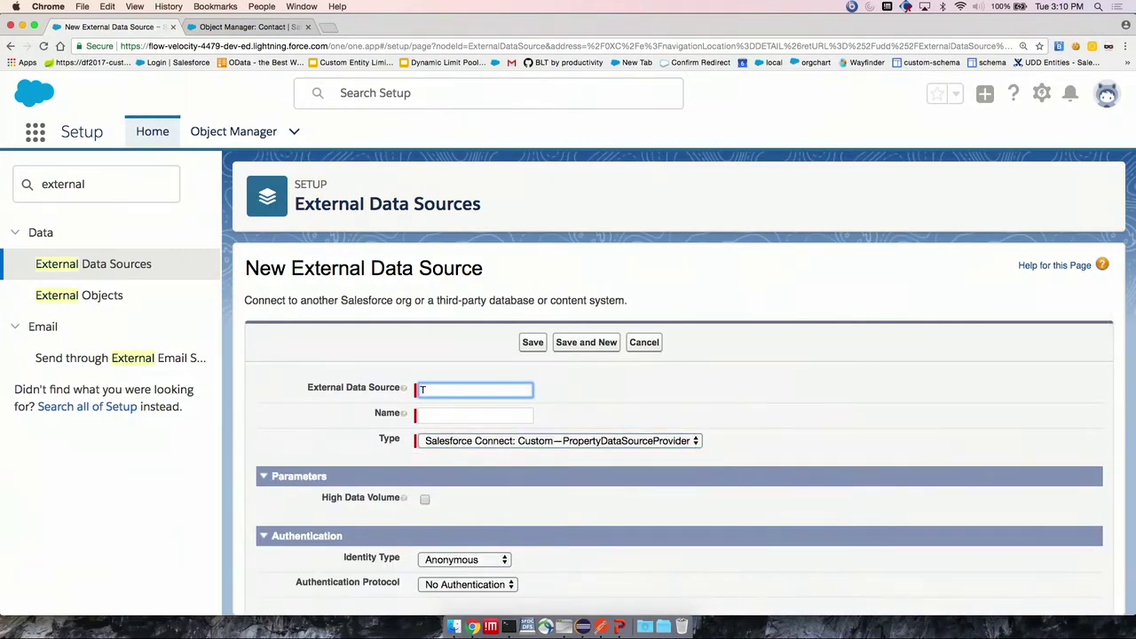
Name it PropertyService, keep Anonymous identity, and save the data source
{"action": "type", "text": "Proper"}
{"action": "key", "text": "Down"}
{"action": "key", "text": "Return"}
{"action": "key", "text": "Tab"}
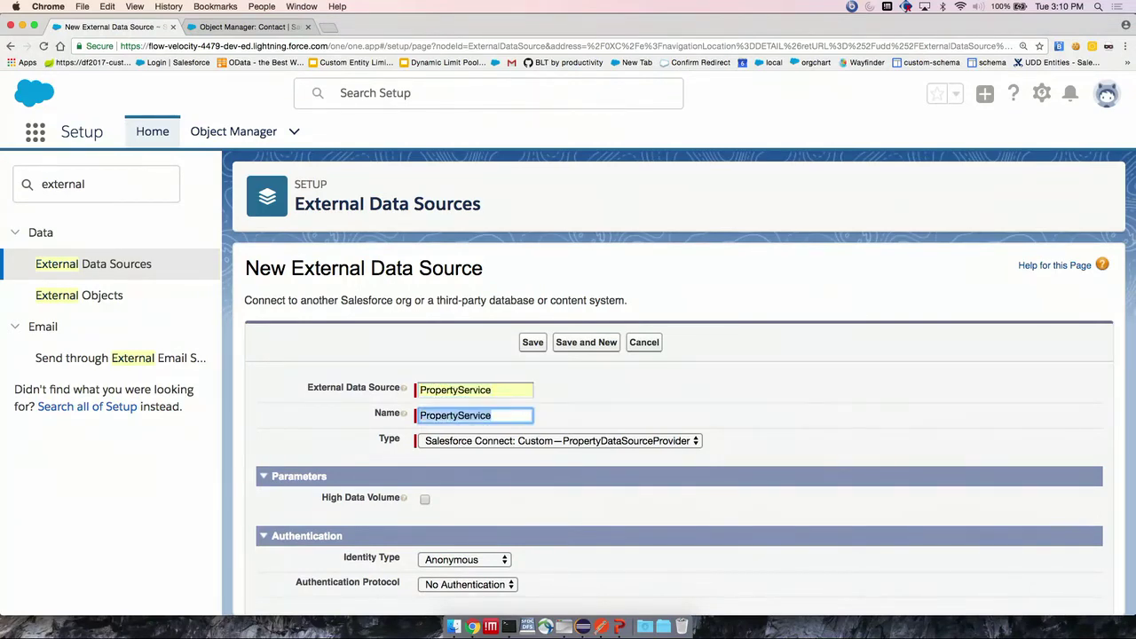
{"action": "scroll", "coordinate": [526, 403], "scroll_direction": "down", "scroll_amount": 1}
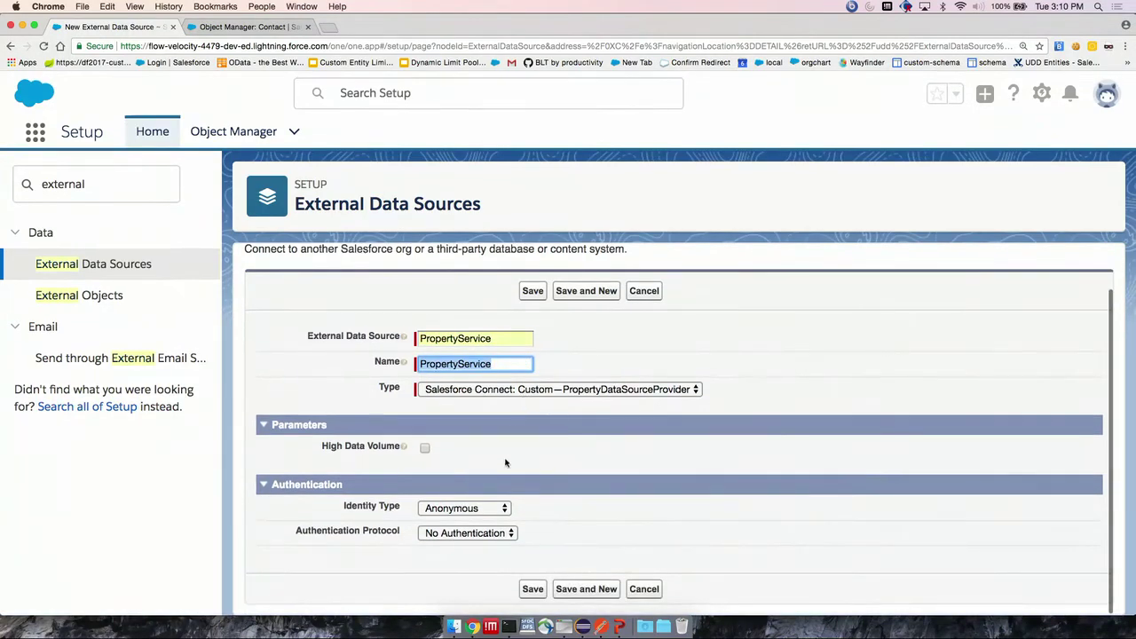
{"action": "left_click", "coordinate": [472, 510]}
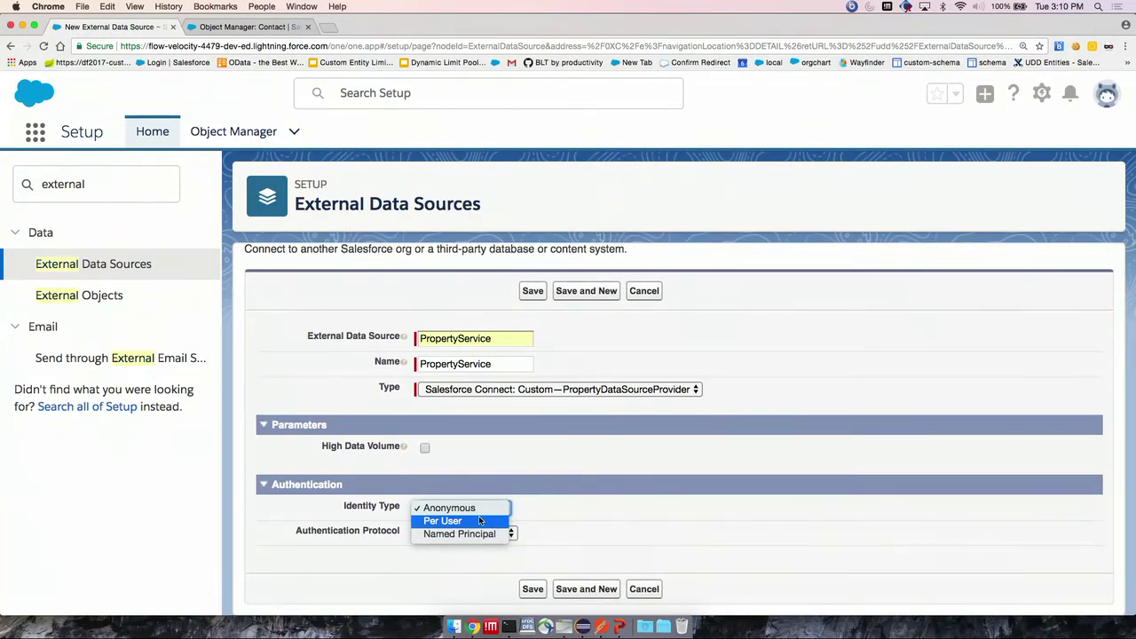
{"action": "left_click", "coordinate": [536, 505]}
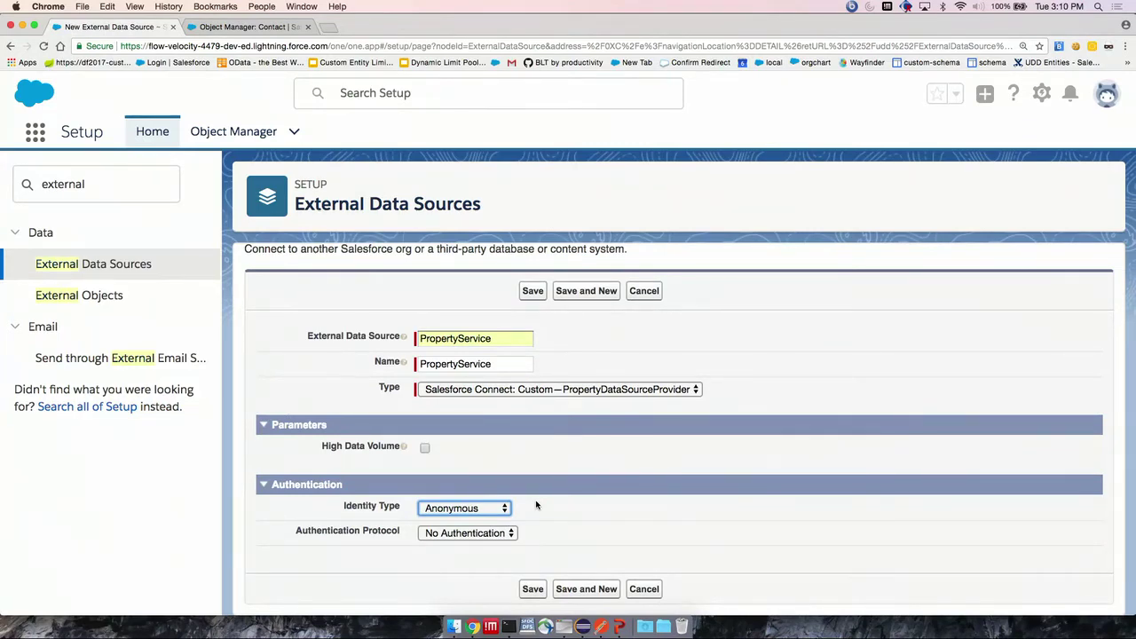
{"action": "left_click", "coordinate": [532, 588]}
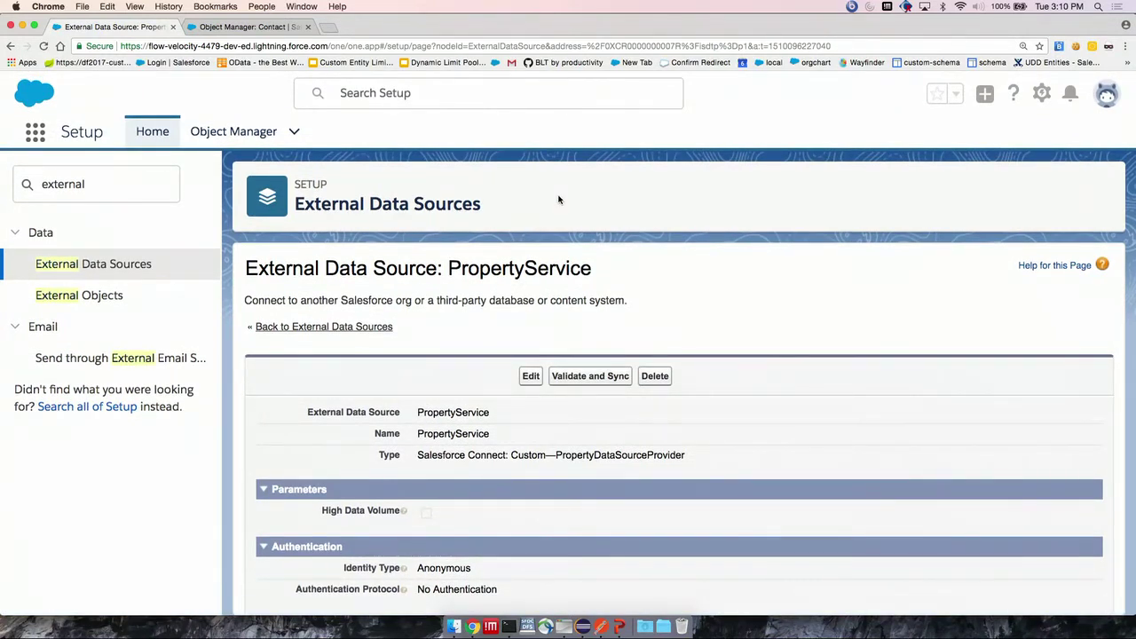
Open the PropertyDataSourceConnection class in Eclipse
{"action": "scroll", "coordinate": [601, 280], "scroll_direction": "down", "scroll_amount": 2}
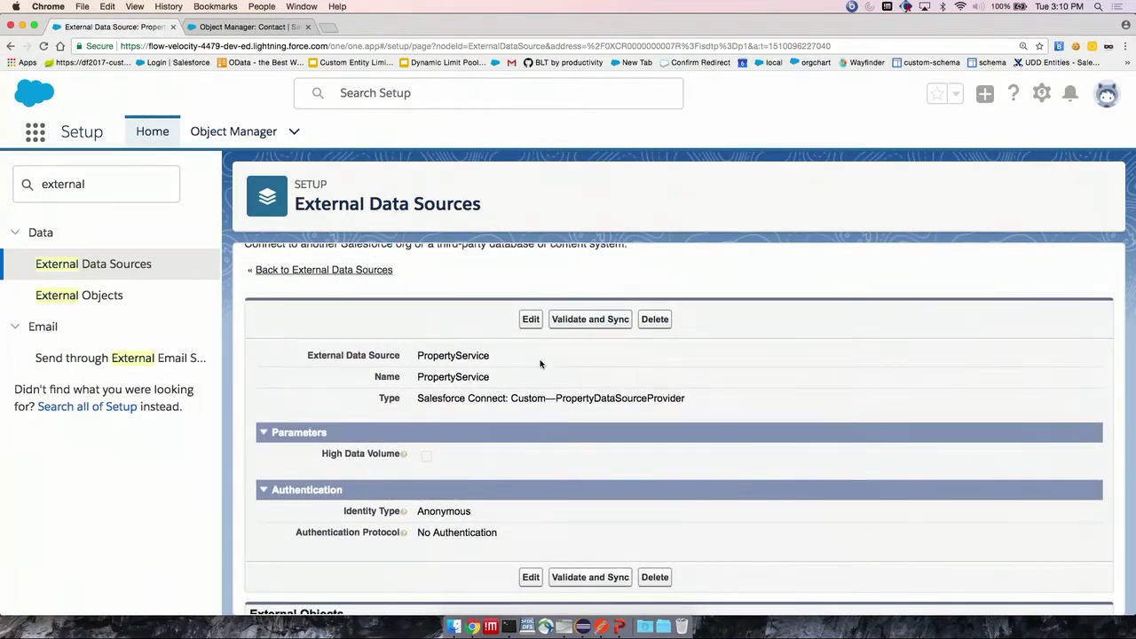
{"action": "key", "text": "super+Tab"}
{"action": "left_click", "coordinate": [219, 56]}
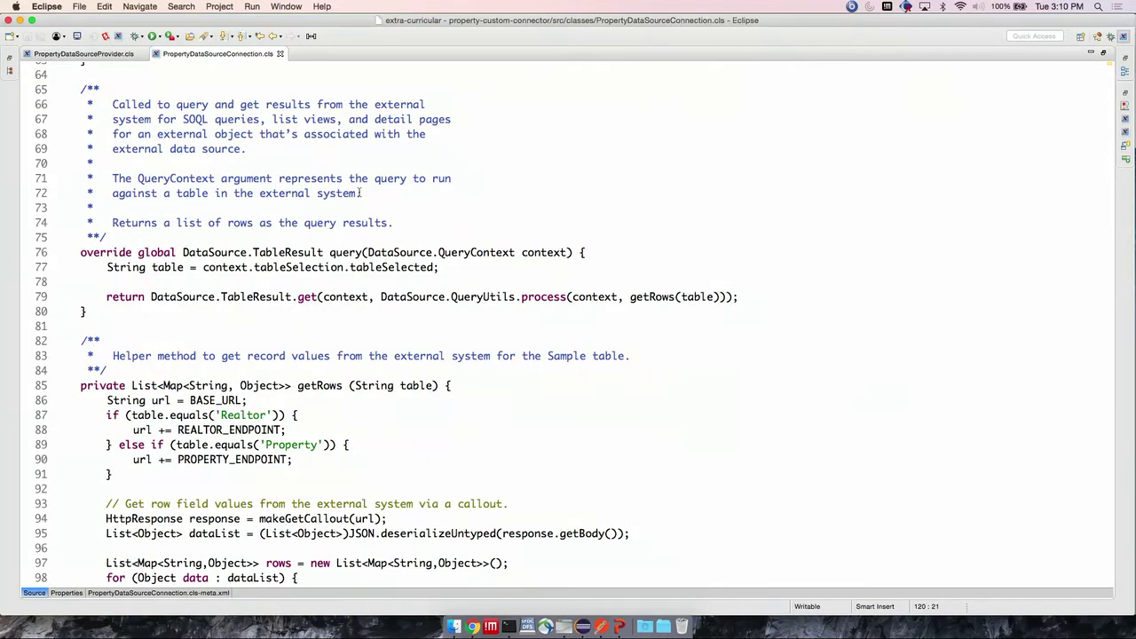
{"action": "scroll", "coordinate": [328, 281], "scroll_direction": "up", "scroll_amount": 8}
{"action": "scroll", "coordinate": [329, 279], "scroll_direction": "up", "scroll_amount": 10}
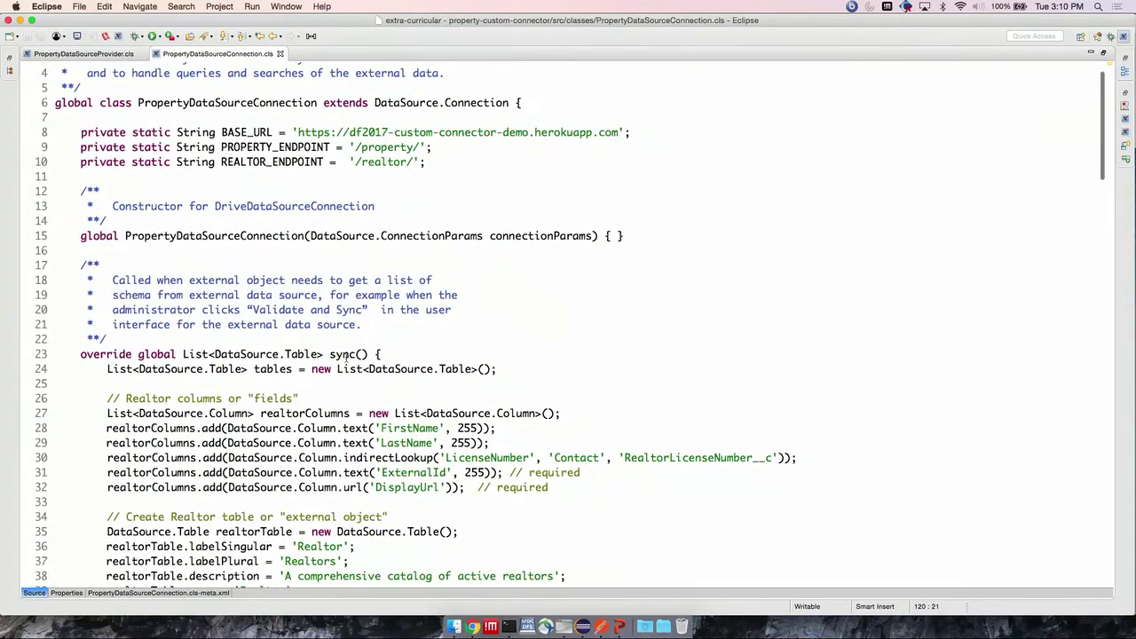
{"action": "double_click", "coordinate": [337, 354]}
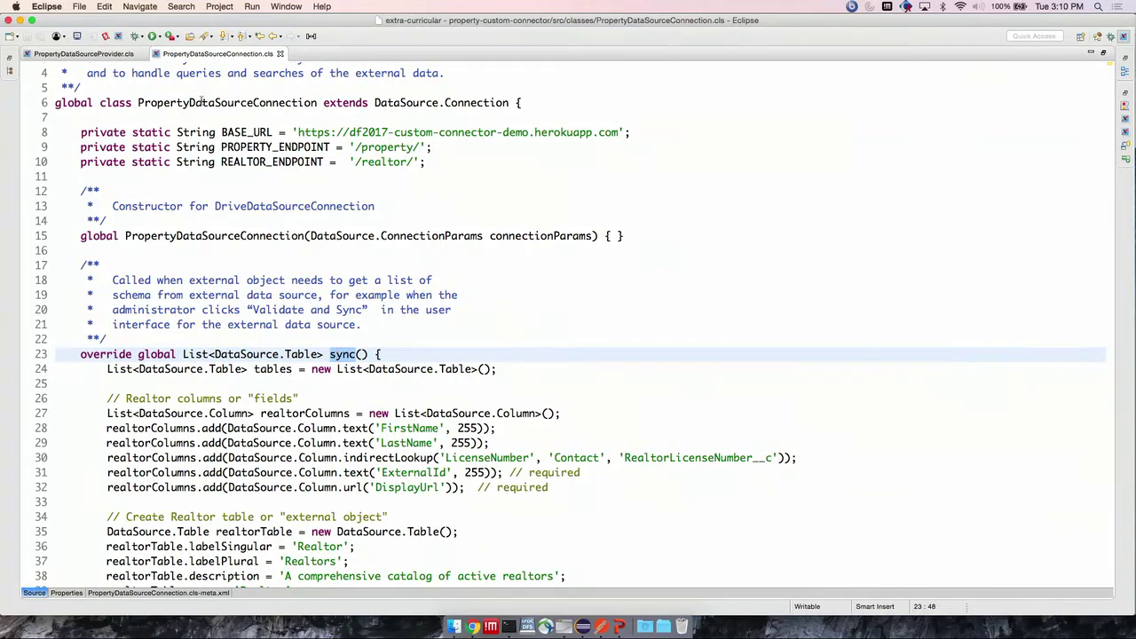
{"action": "scroll", "coordinate": [288, 216], "scroll_direction": "down", "scroll_amount": 3}
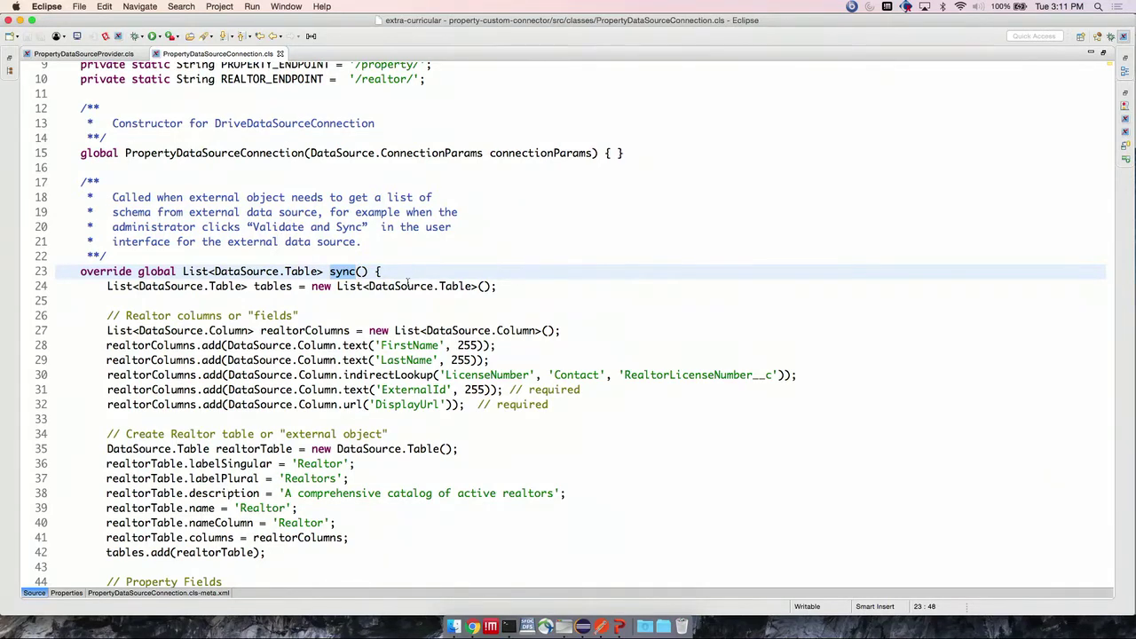
{"action": "scroll", "coordinate": [407, 282], "scroll_direction": "down", "scroll_amount": 2}
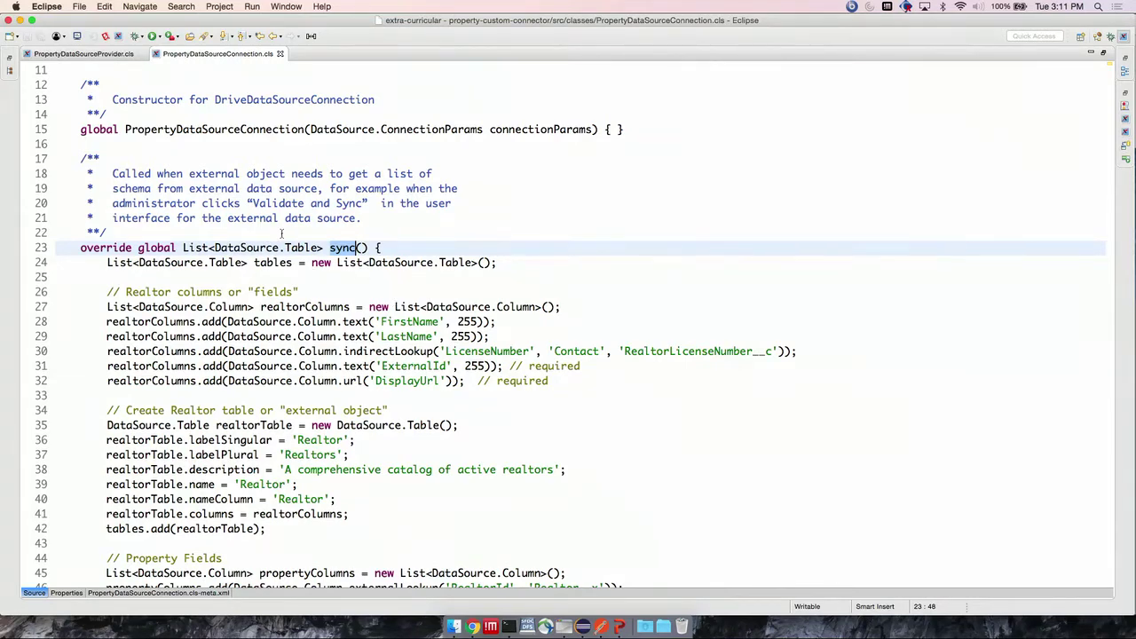
{"action": "scroll", "coordinate": [281, 234], "scroll_direction": "down", "scroll_amount": 3}
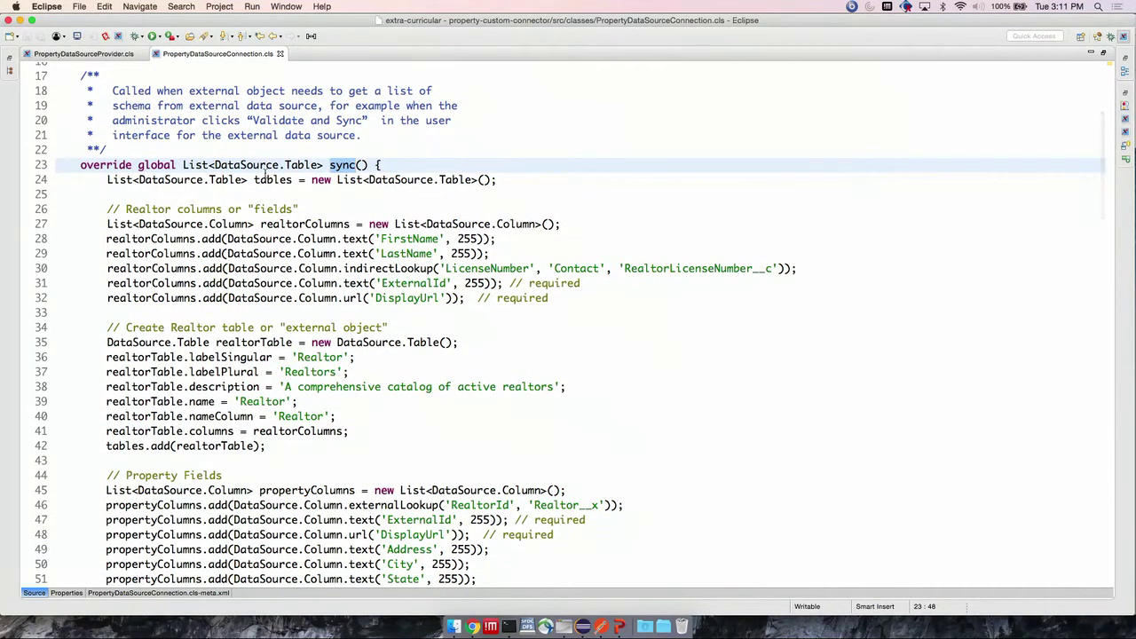
{"action": "scroll", "coordinate": [270, 182], "scroll_direction": "down", "scroll_amount": 1}
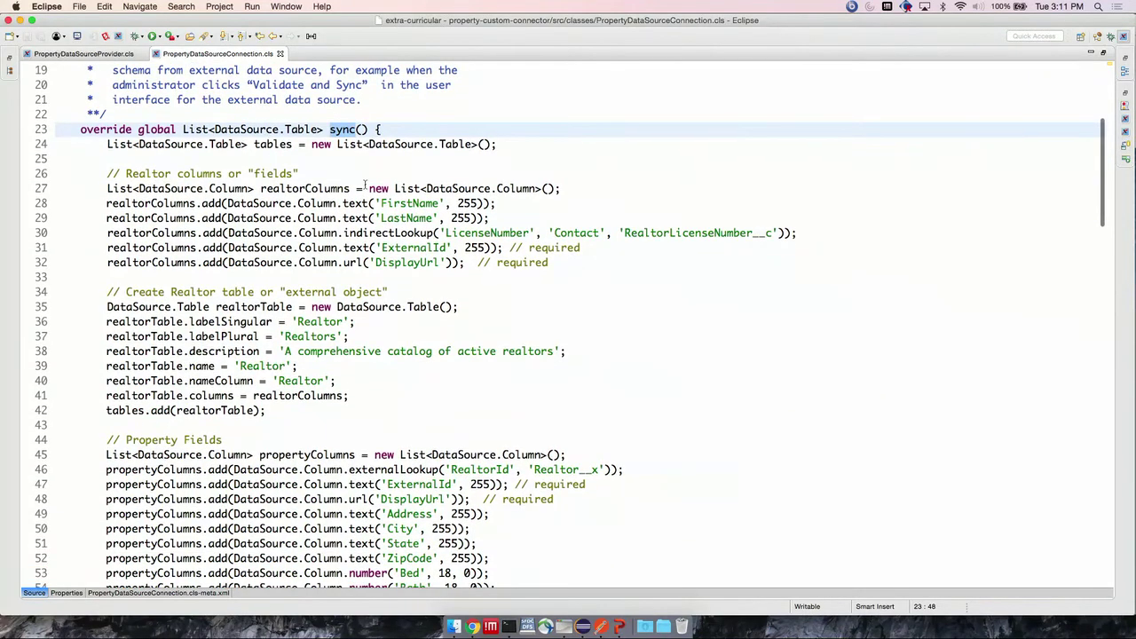
{"action": "left_click", "coordinate": [351, 188]}
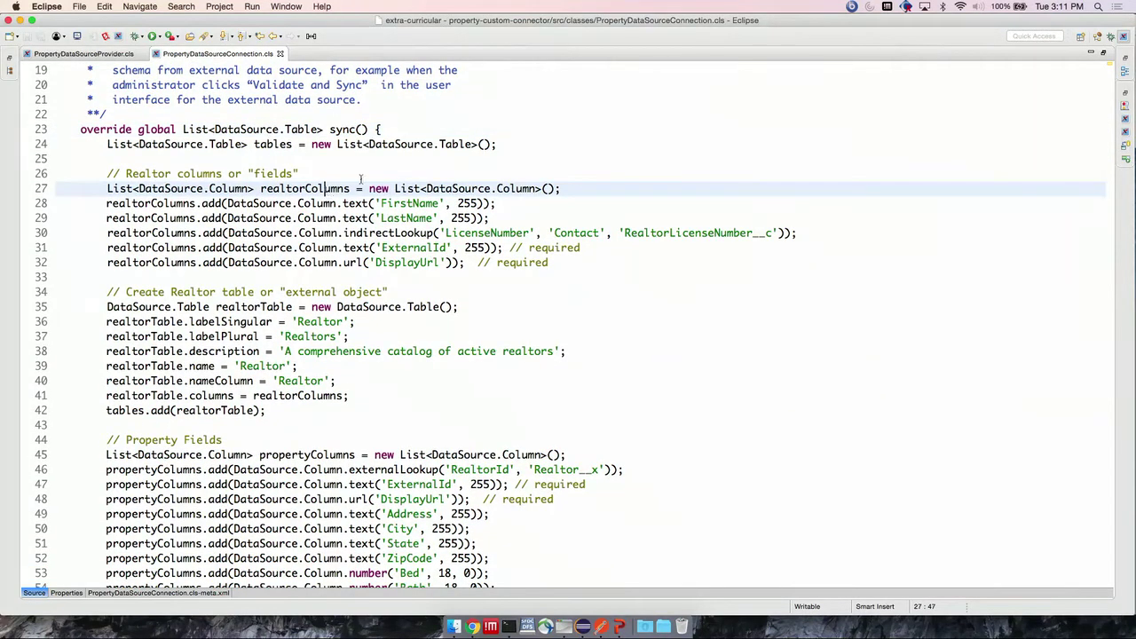
{"action": "left_click", "coordinate": [601, 627]}
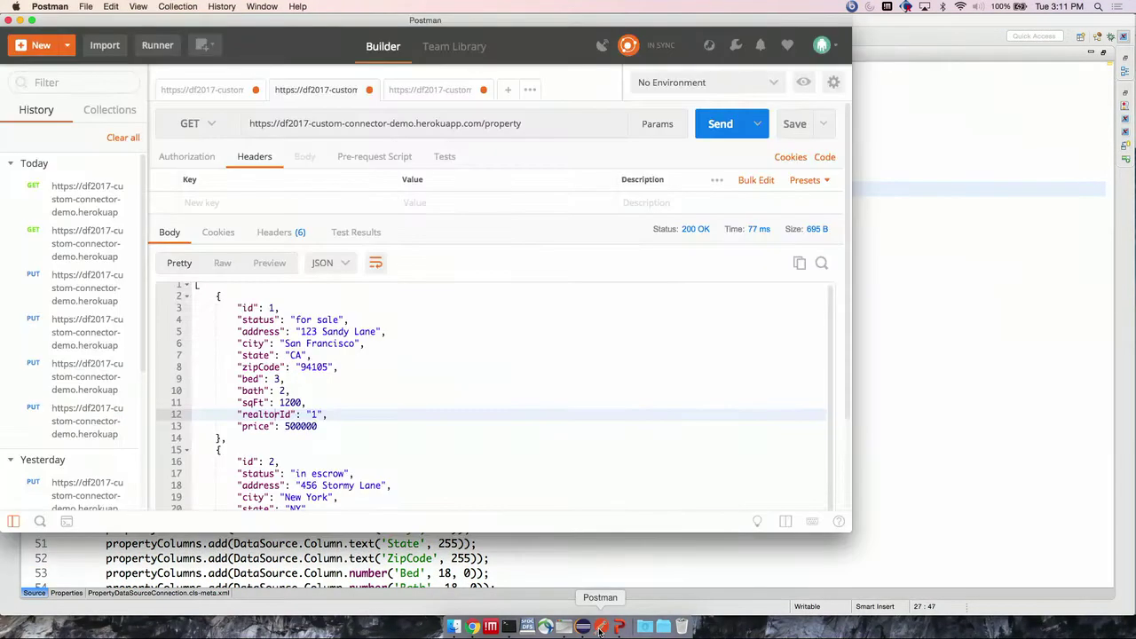
{"action": "left_click", "coordinate": [227, 97]}
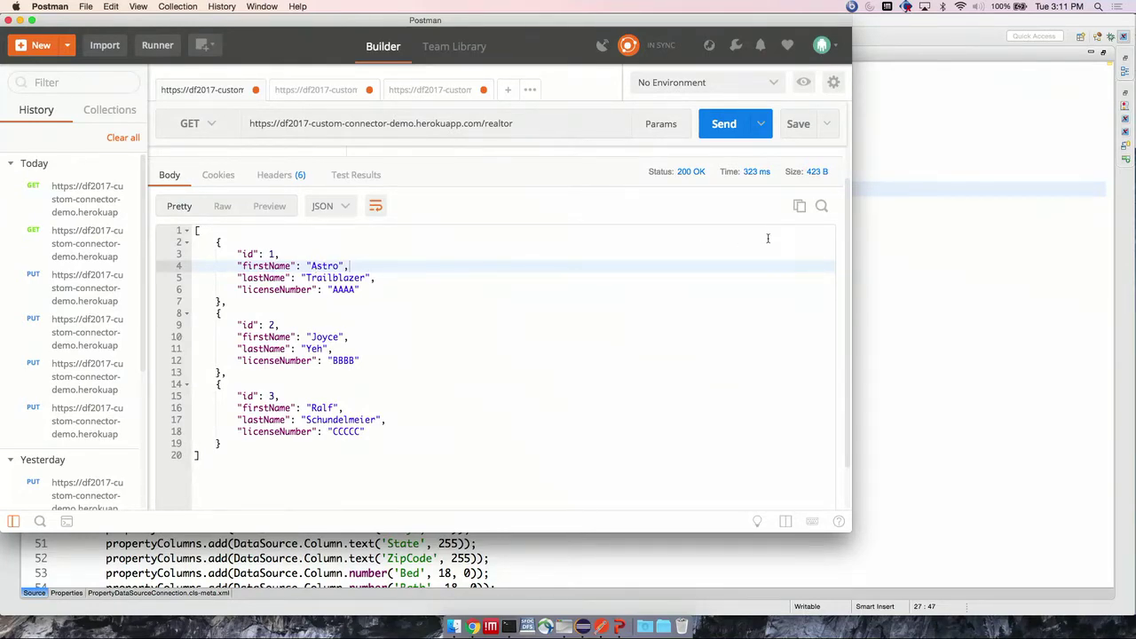
{"action": "left_click", "coordinate": [897, 298]}
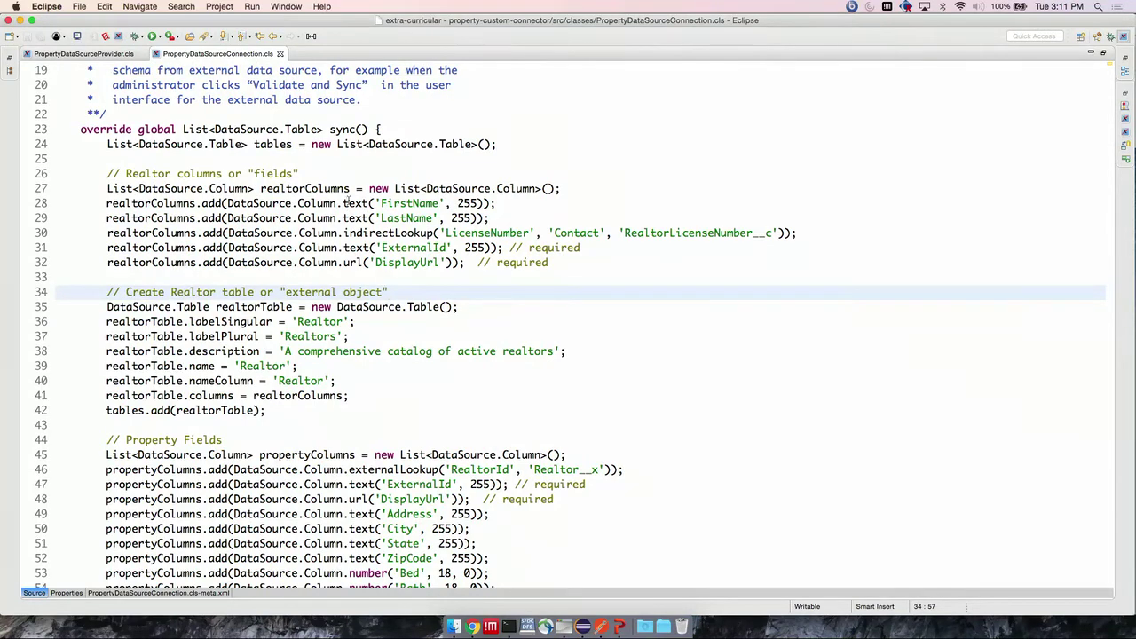
{"action": "left_click", "coordinate": [346, 203]}
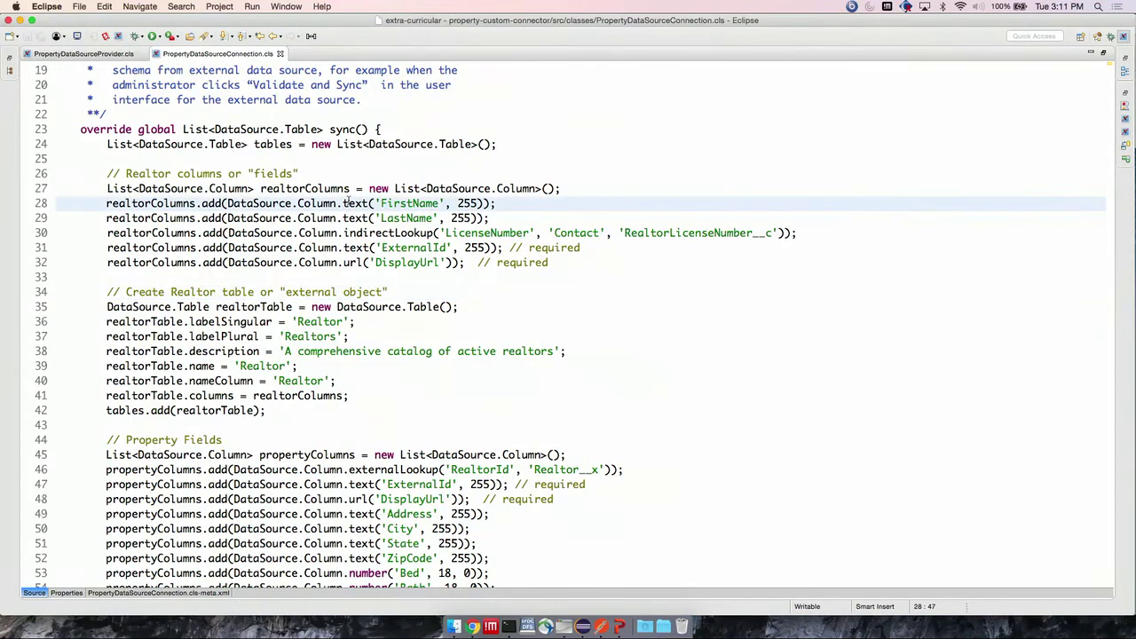
{"action": "key", "text": "Down"}
{"action": "key", "text": "Down"}
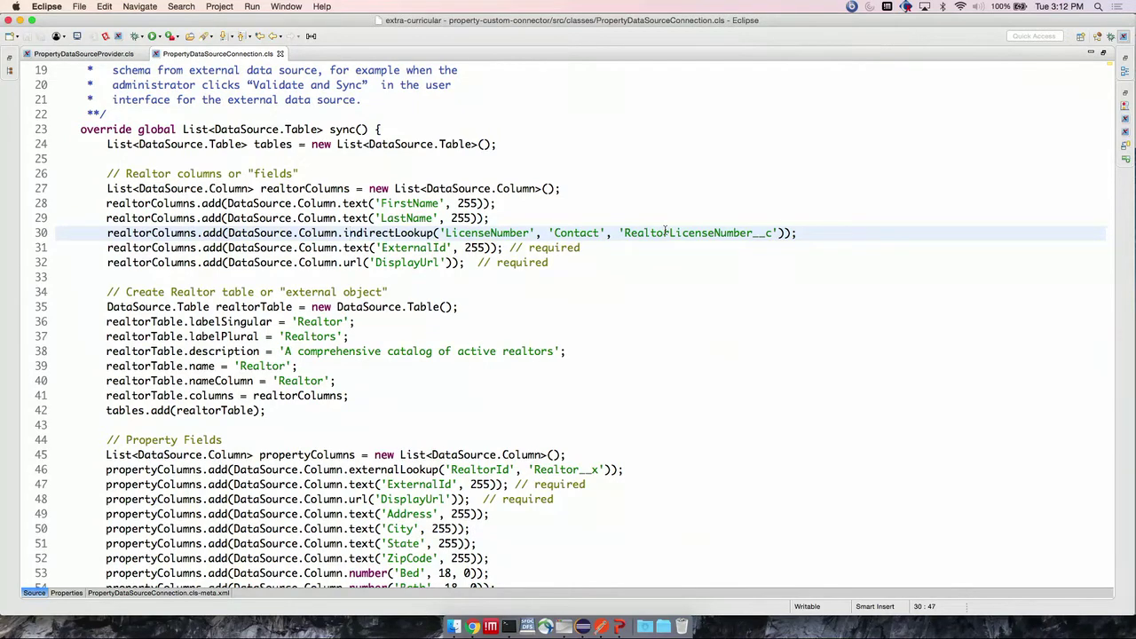
{"action": "left_click", "coordinate": [354, 245]}
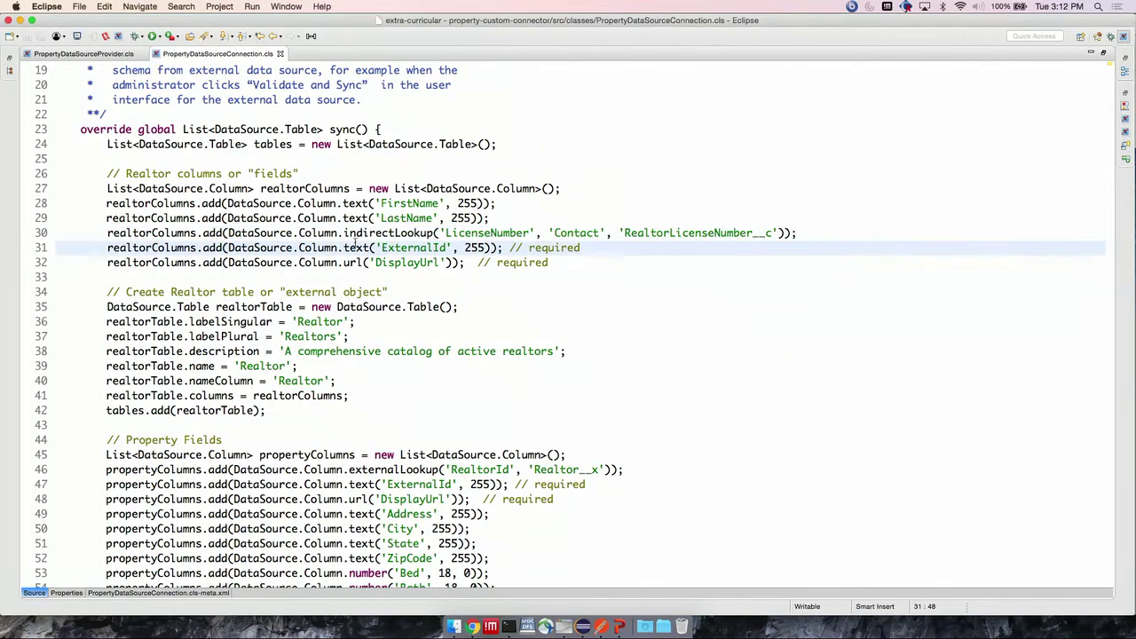
{"action": "left_click", "coordinate": [358, 263]}
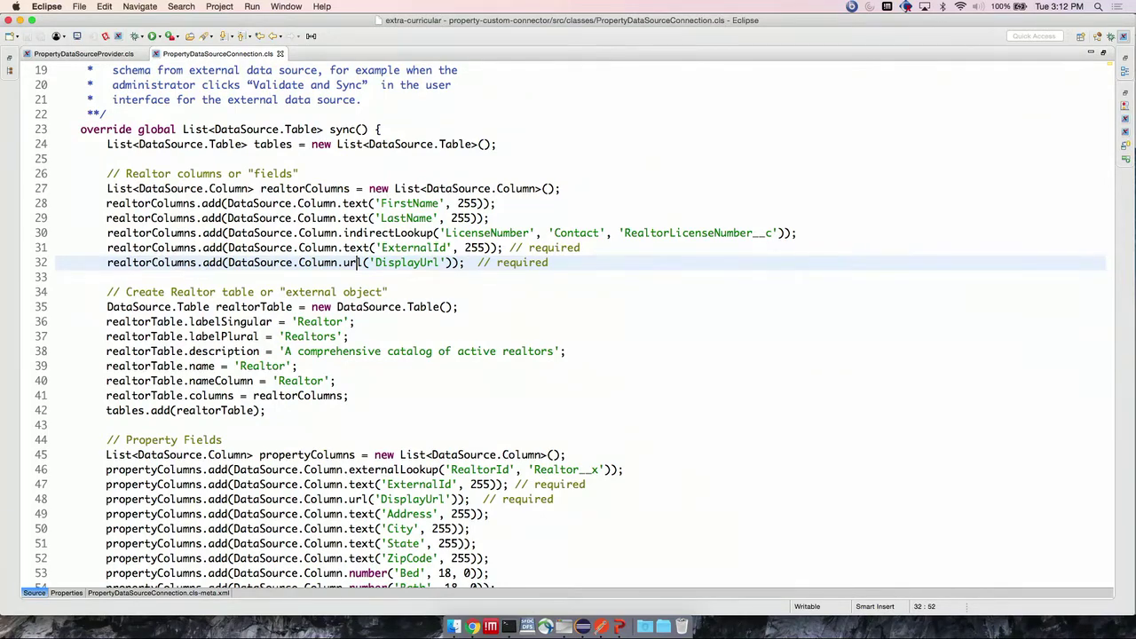
{"action": "scroll", "coordinate": [348, 150], "scroll_direction": "down", "scroll_amount": 3}
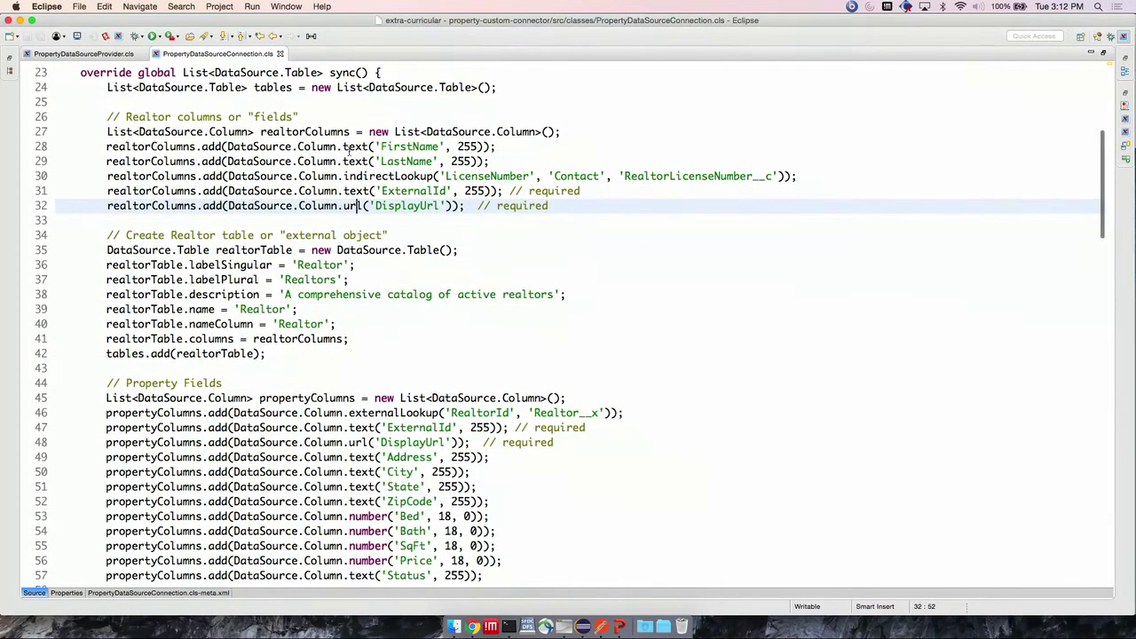
{"action": "scroll", "coordinate": [348, 151], "scroll_direction": "down", "scroll_amount": 2}
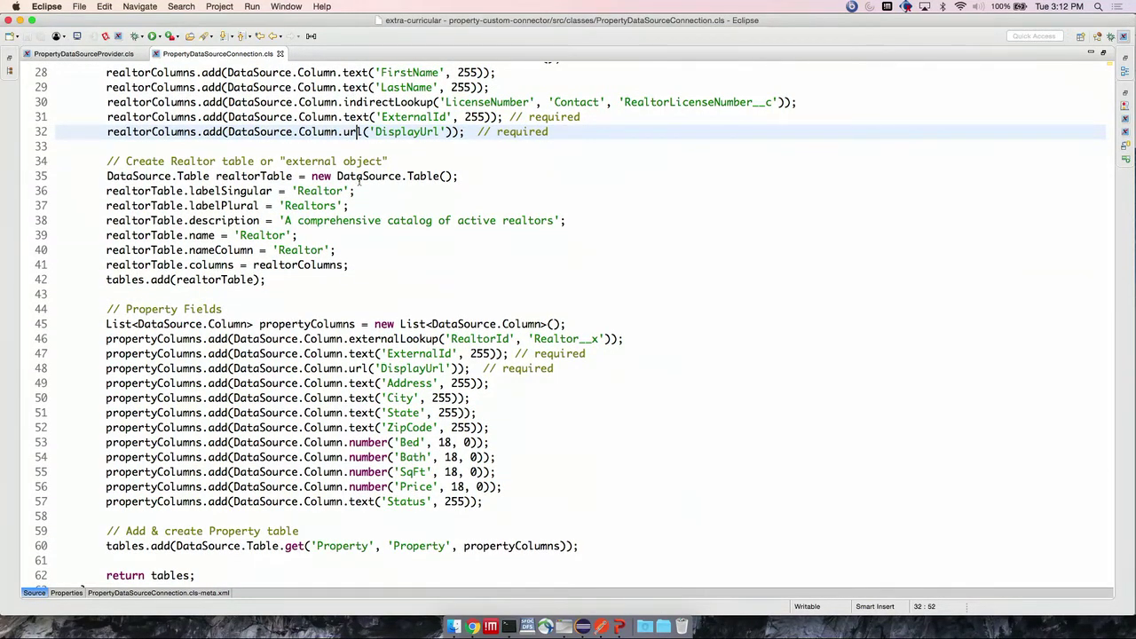
{"action": "left_click", "coordinate": [386, 188]}
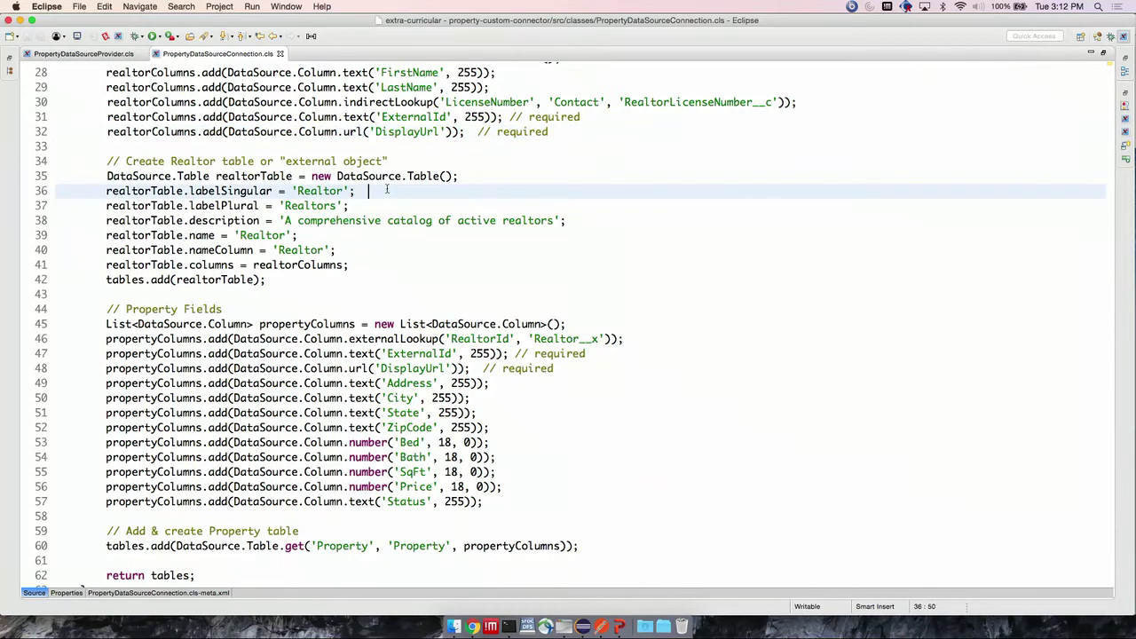
{"action": "key", "text": "Down"}
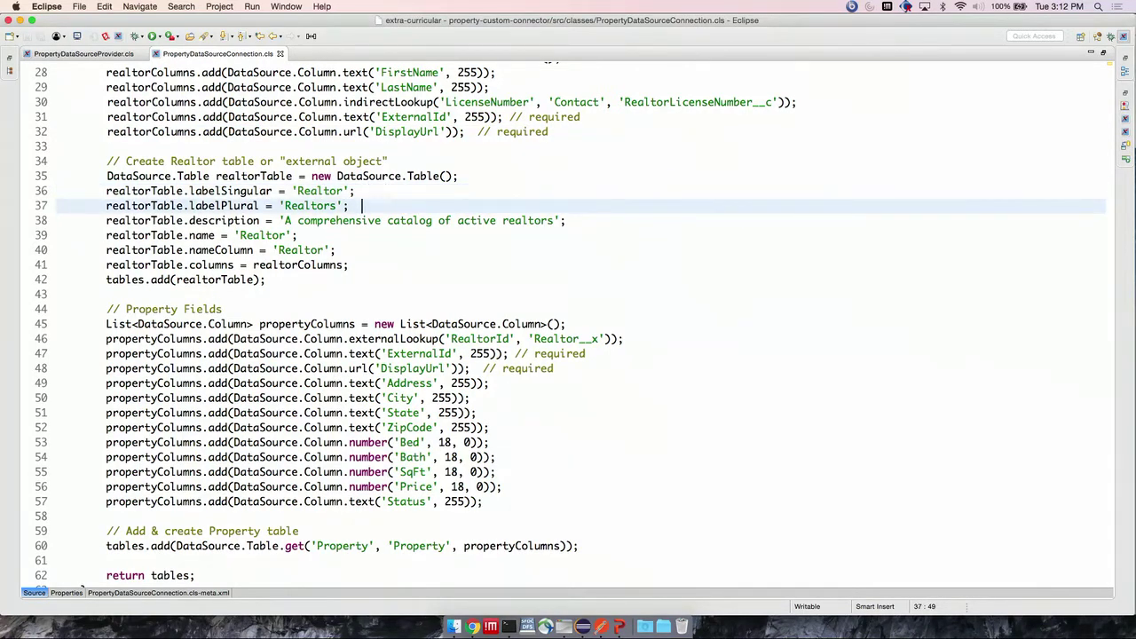
{"action": "key", "text": "Down"}
{"action": "key", "text": "Down"}
{"action": "key", "text": "Down"}
{"action": "key", "text": "Down"}
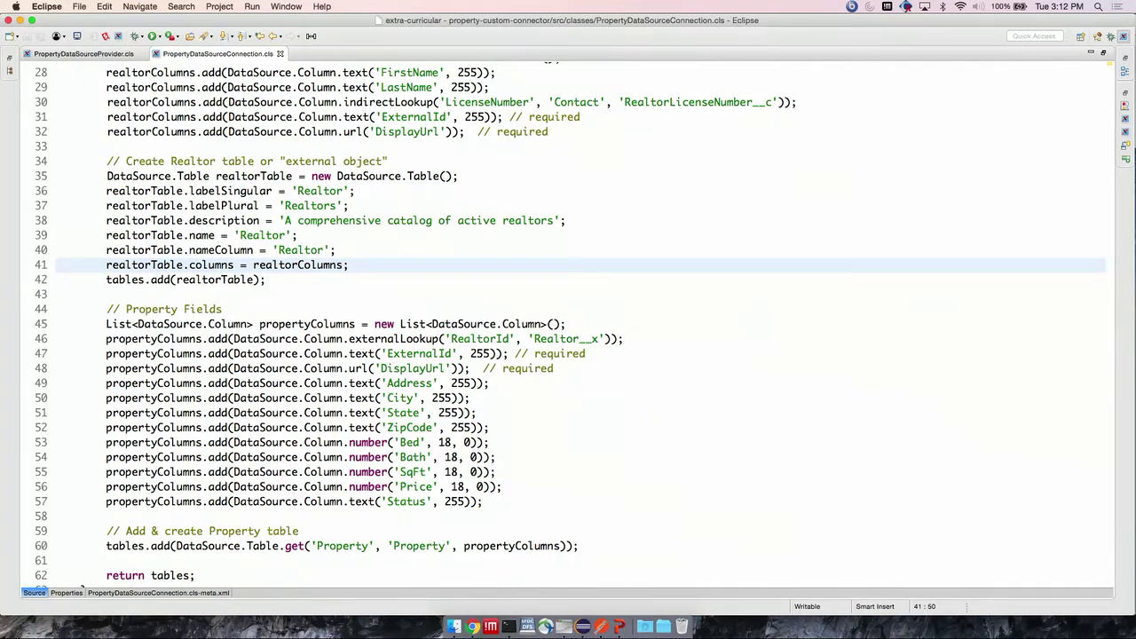
{"action": "key", "text": "Down"}
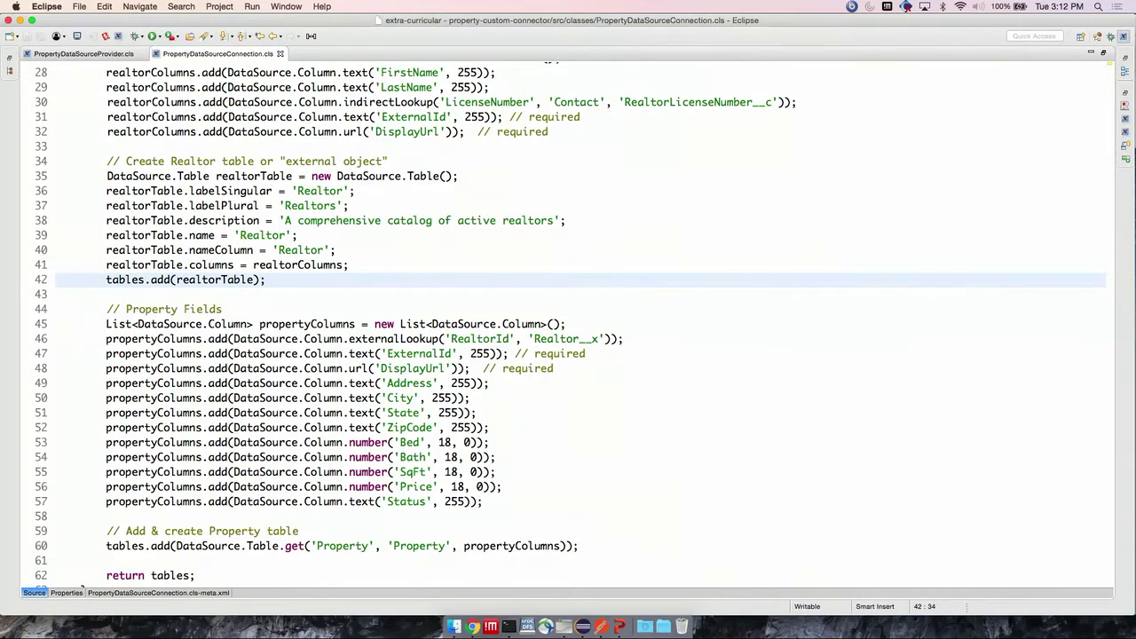
{"action": "scroll", "coordinate": [336, 155], "scroll_direction": "down", "scroll_amount": 3}
{"action": "key", "text": "Down"}
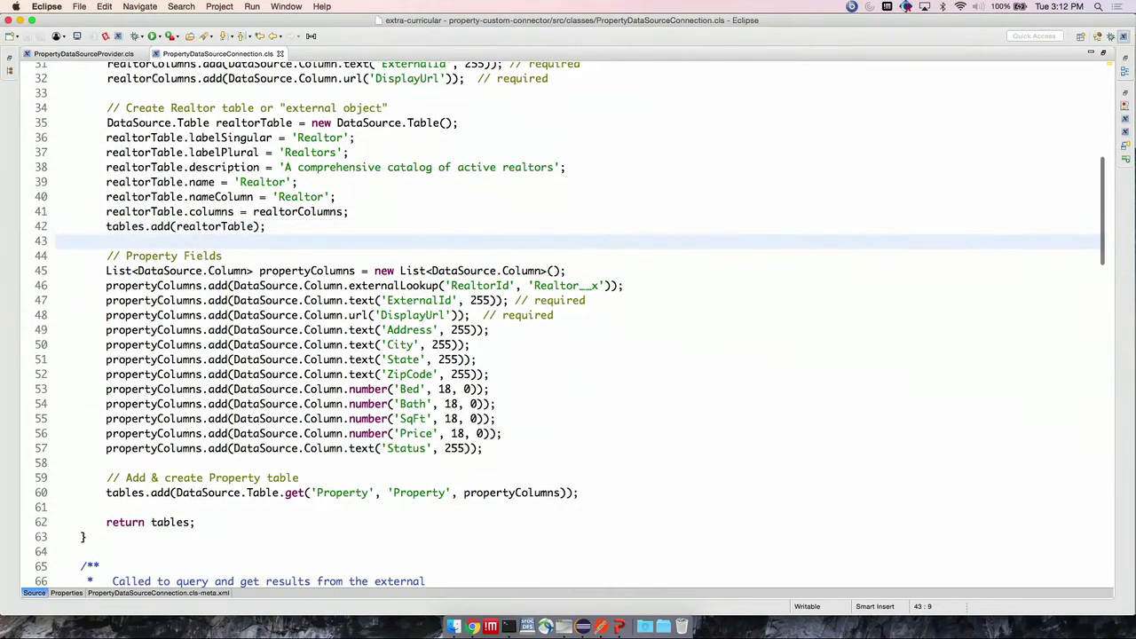
{"action": "key", "text": "Down"}
{"action": "key", "text": "super+Tab"}
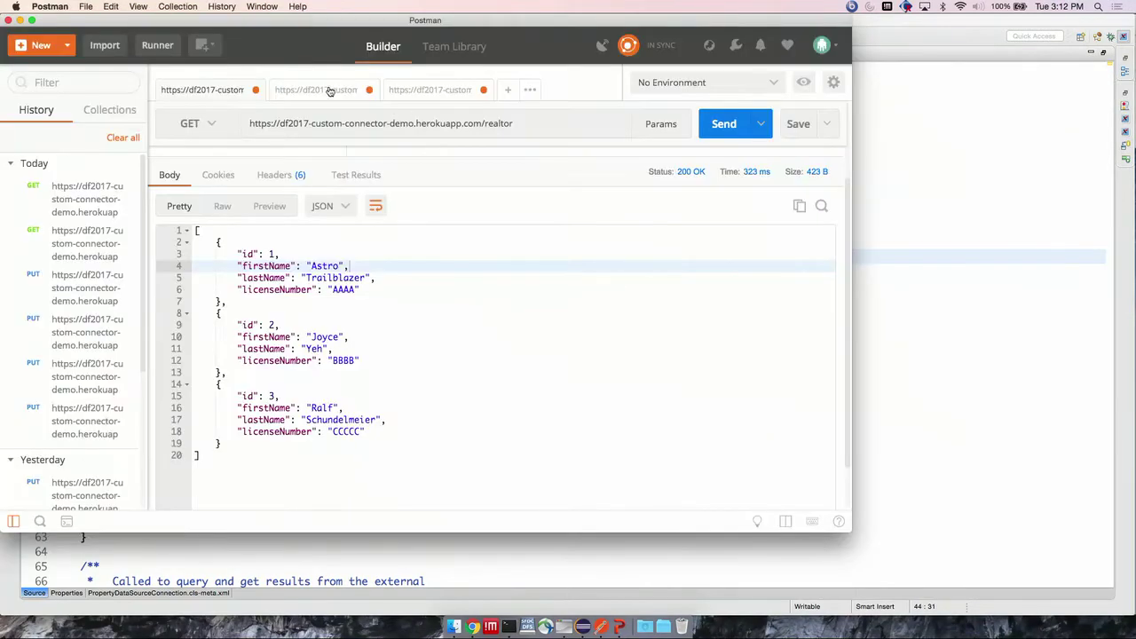
{"action": "left_click", "coordinate": [317, 90]}
{"action": "scroll", "coordinate": [329, 329], "scroll_direction": "down", "scroll_amount": 2}
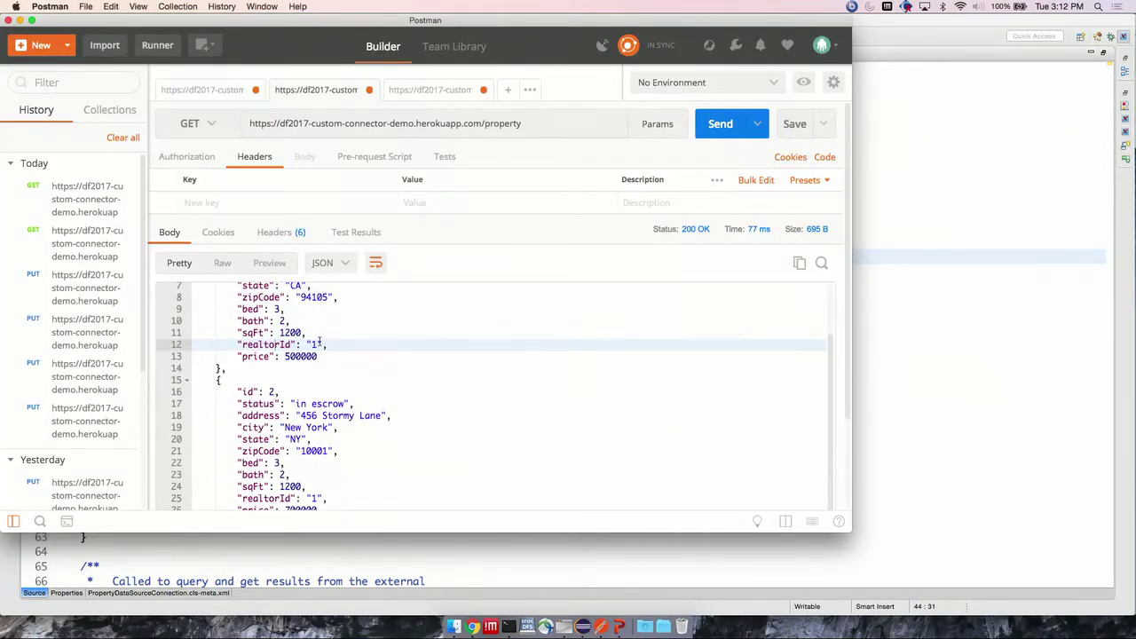
{"action": "triple_click", "coordinate": [320, 343]}
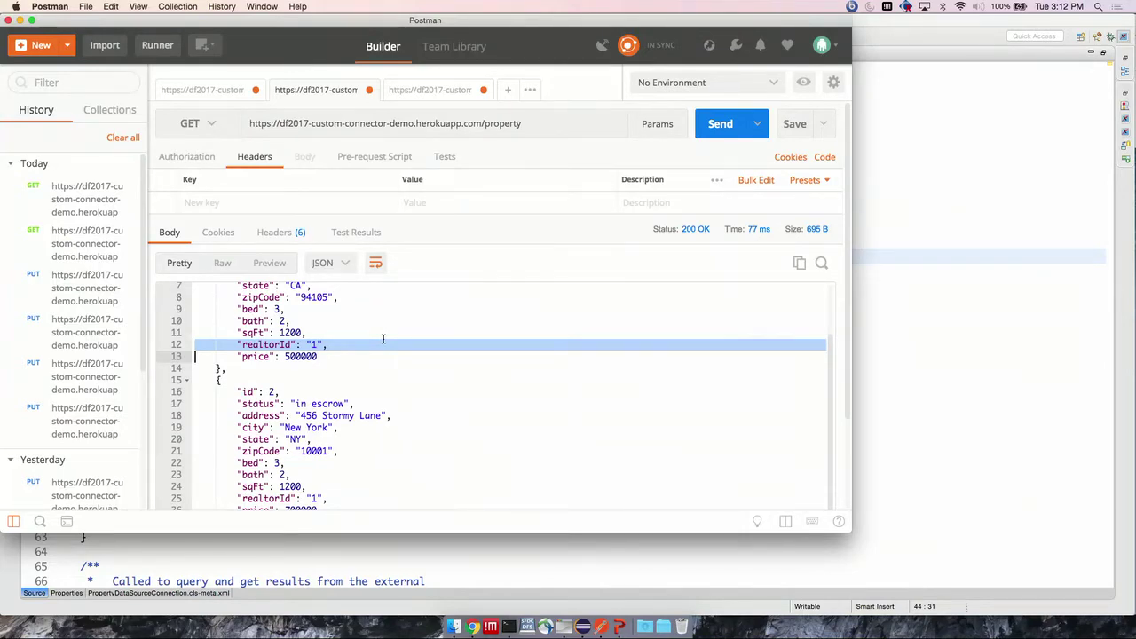
{"action": "key", "text": "super+Tab"}
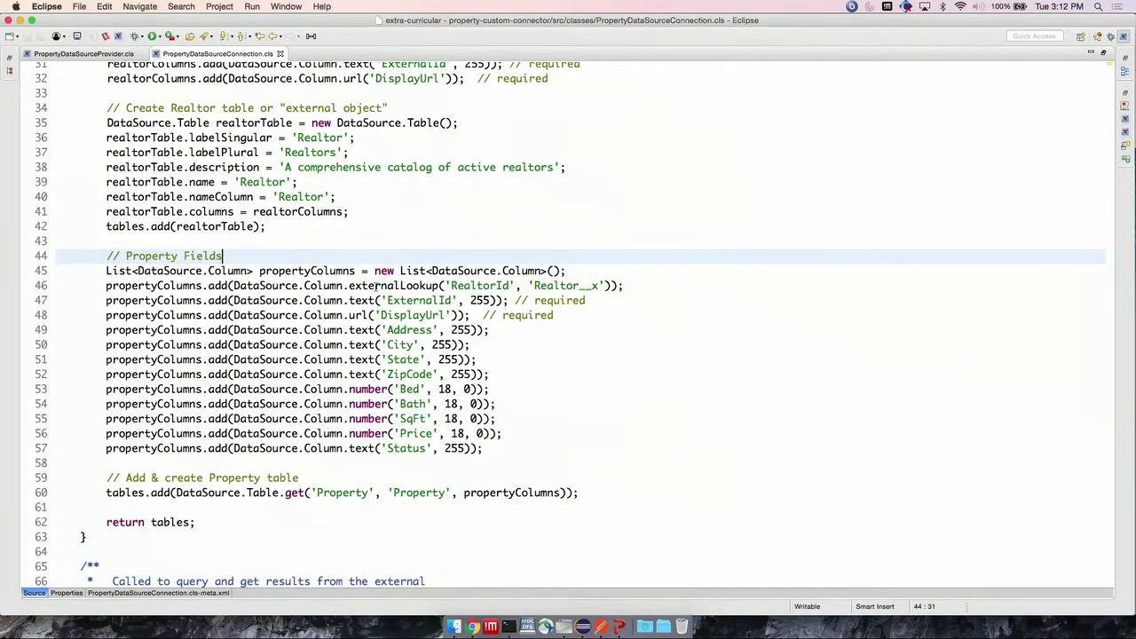
Highlight Realtor__x as the target of the RealtorId external lookup column
{"action": "key", "text": "Down"}
{"action": "key", "text": "Down"}
{"action": "key", "text": "Right"}
{"action": "key", "text": "Right"}
{"action": "key", "text": "Right"}
{"action": "key", "text": "Right"}
{"action": "key", "text": "Right"}
{"action": "key", "text": "Right"}
{"action": "key", "text": "Right"}
{"action": "key", "text": "Right"}
{"action": "key", "text": "Right"}
{"action": "key", "text": "Right"}
{"action": "key", "text": "Right"}
{"action": "key", "text": "Right"}
{"action": "key", "text": "Right"}
{"action": "key", "text": "Right"}
{"action": "key", "text": "Right"}
{"action": "key", "text": "Right"}
{"action": "key", "text": "Right"}
{"action": "key", "text": "Right"}
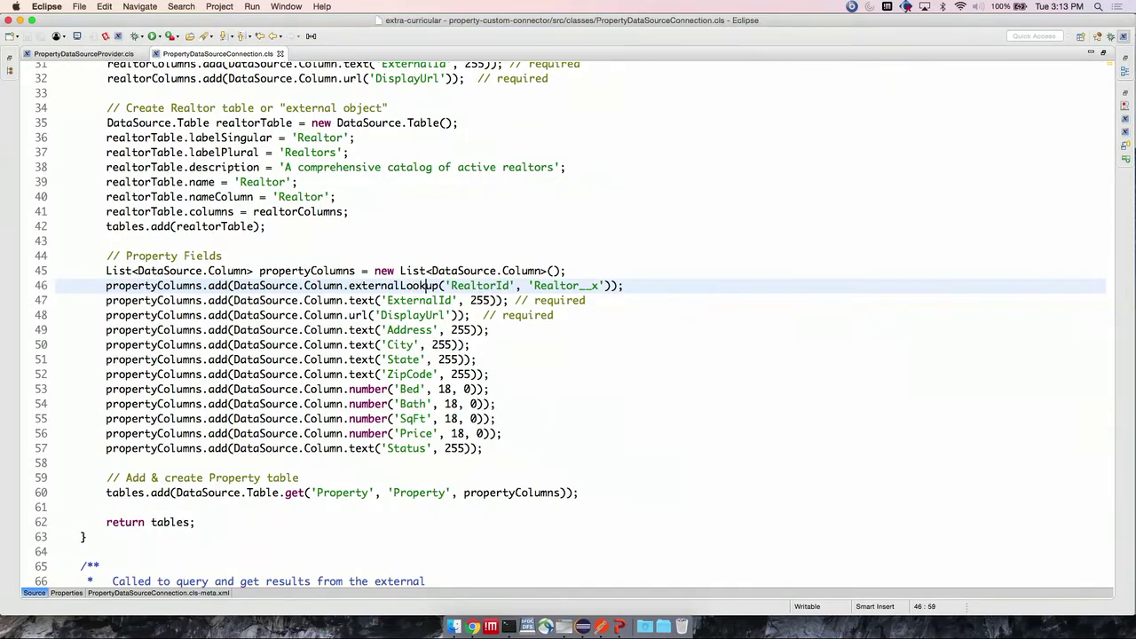
{"action": "key", "text": "Right"}
{"action": "key", "text": "Right"}
{"action": "key", "text": "Right"}
{"action": "key", "text": "Right"}
{"action": "key", "text": "Right"}
{"action": "key", "text": "Right"}
{"action": "key", "text": "Right"}
{"action": "key", "text": "Right"}
{"action": "key", "text": "Right"}
{"action": "key", "text": "Right"}
{"action": "key", "text": "Right"}
{"action": "key", "text": "Right"}
{"action": "key", "text": "Right"}
{"action": "key", "text": "Right"}
{"action": "key", "text": "Right"}
{"action": "key", "text": "Right"}
{"action": "key", "text": "Right"}
{"action": "key", "text": "Right"}
{"action": "key", "text": "shift+Right"}
{"action": "key", "text": "shift+Right"}
{"action": "key", "text": "shift+Right"}
{"action": "key", "text": "shift+Right"}
{"action": "key", "text": "shift+Right"}
{"action": "key", "text": "shift+Right"}
{"action": "key", "text": "shift+Right"}
{"action": "key", "text": "shift+Right"}
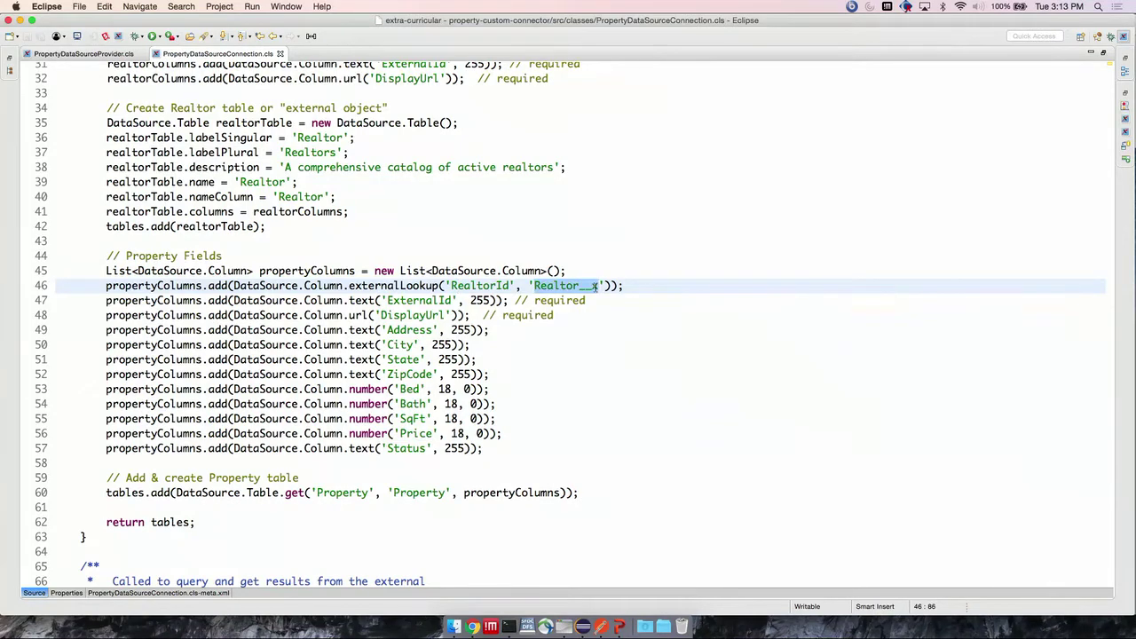
Step through the ExternalId, DisplayUrl and State columns to the Property table creation, then switch to Postman
{"action": "scroll", "coordinate": [404, 208], "scroll_direction": "down", "scroll_amount": 1}
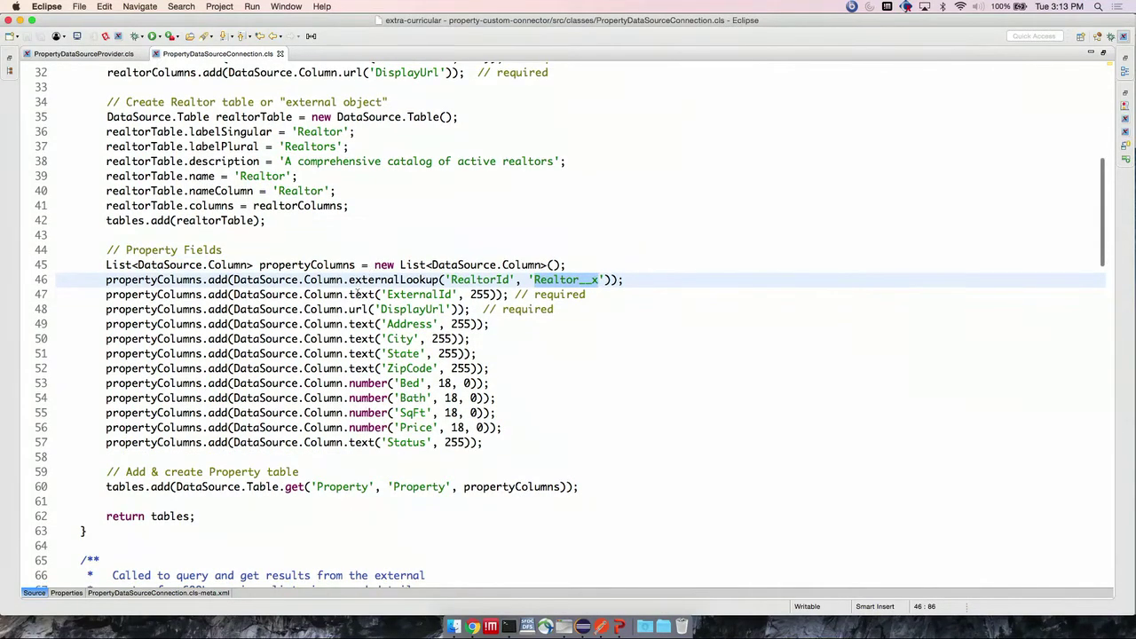
{"action": "left_click", "coordinate": [354, 294]}
{"action": "key", "text": "Down"}
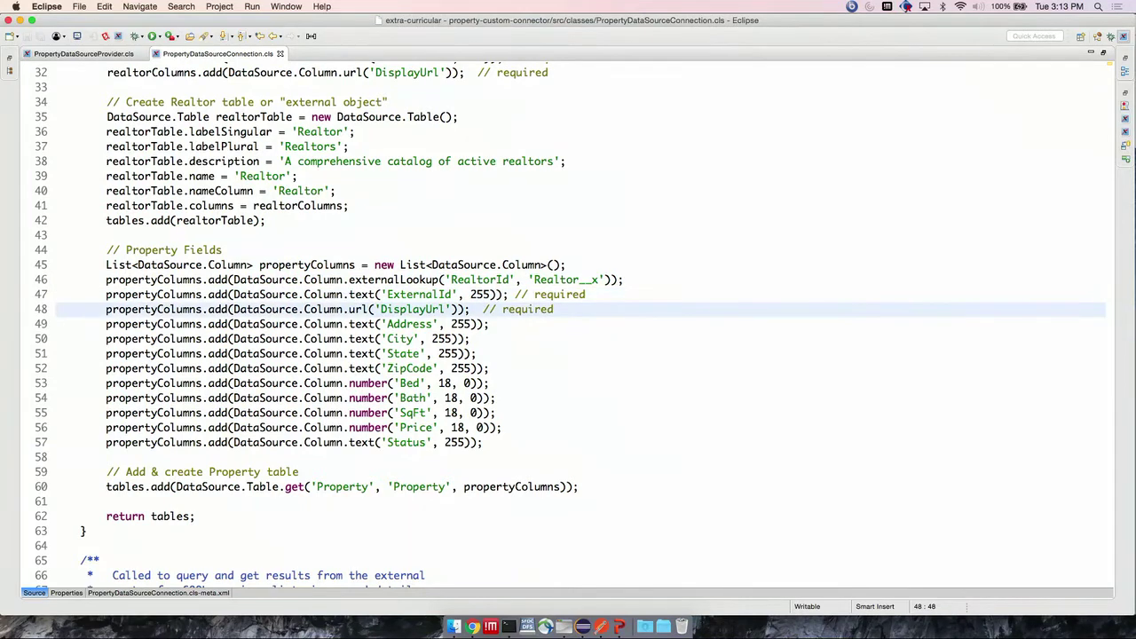
{"action": "key", "text": "Down"}
{"action": "key", "text": "Down"}
{"action": "key", "text": "Down"}
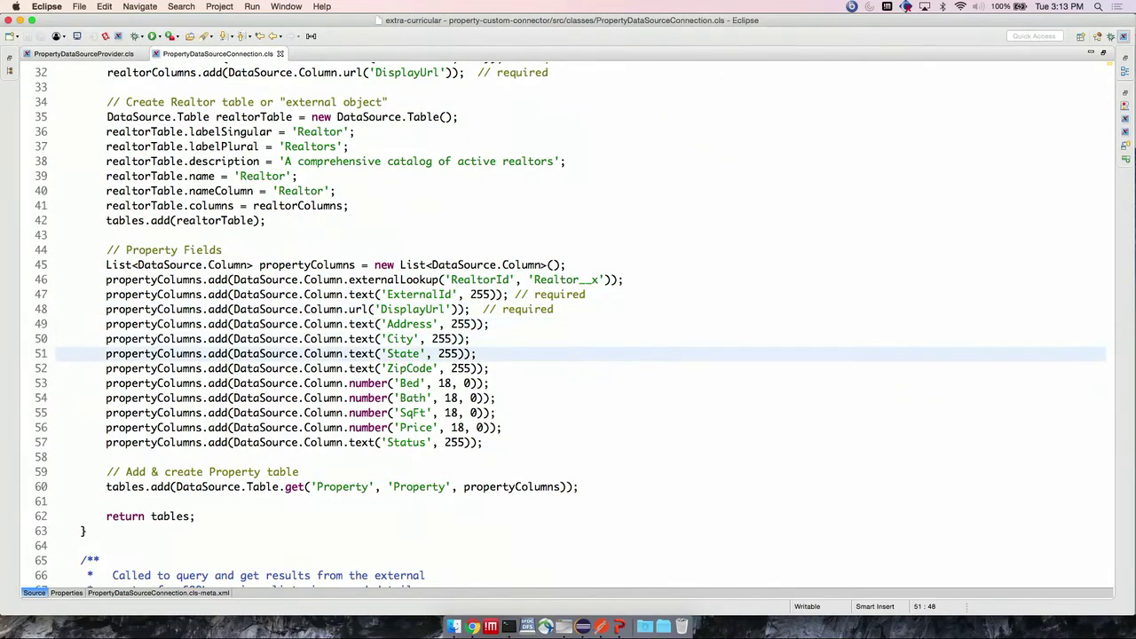
{"action": "key", "text": "Down"}
{"action": "key", "text": "Down"}
{"action": "key", "text": "Down"}
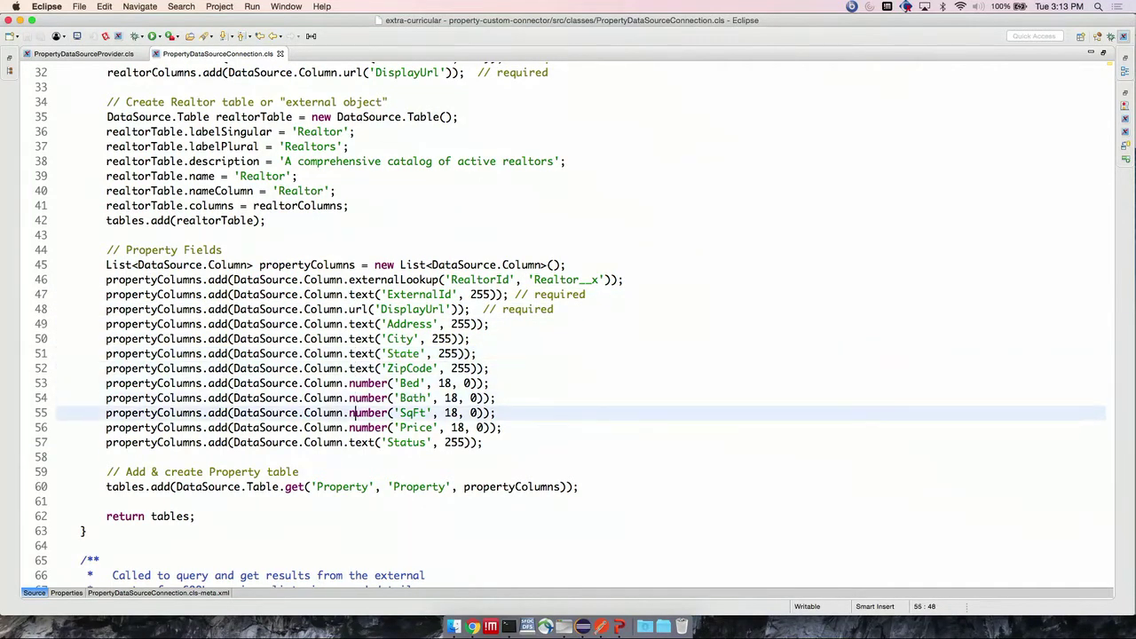
{"action": "key", "text": "Down"}
{"action": "key", "text": "Down"}
{"action": "key", "text": "Down"}
{"action": "key", "text": "Down"}
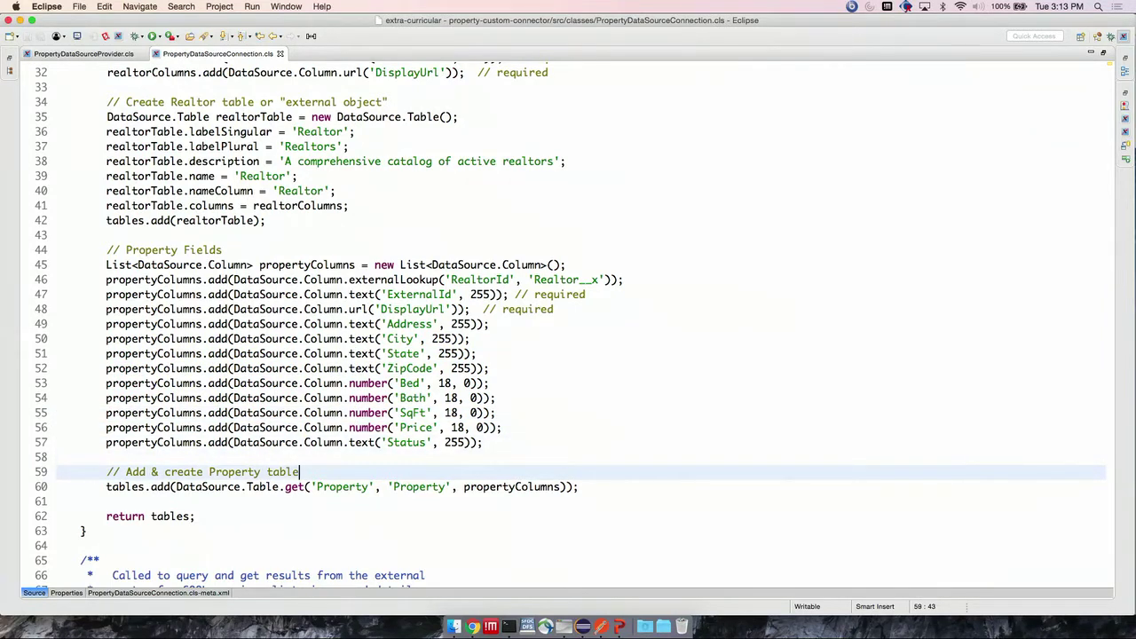
{"action": "key", "text": "Down"}
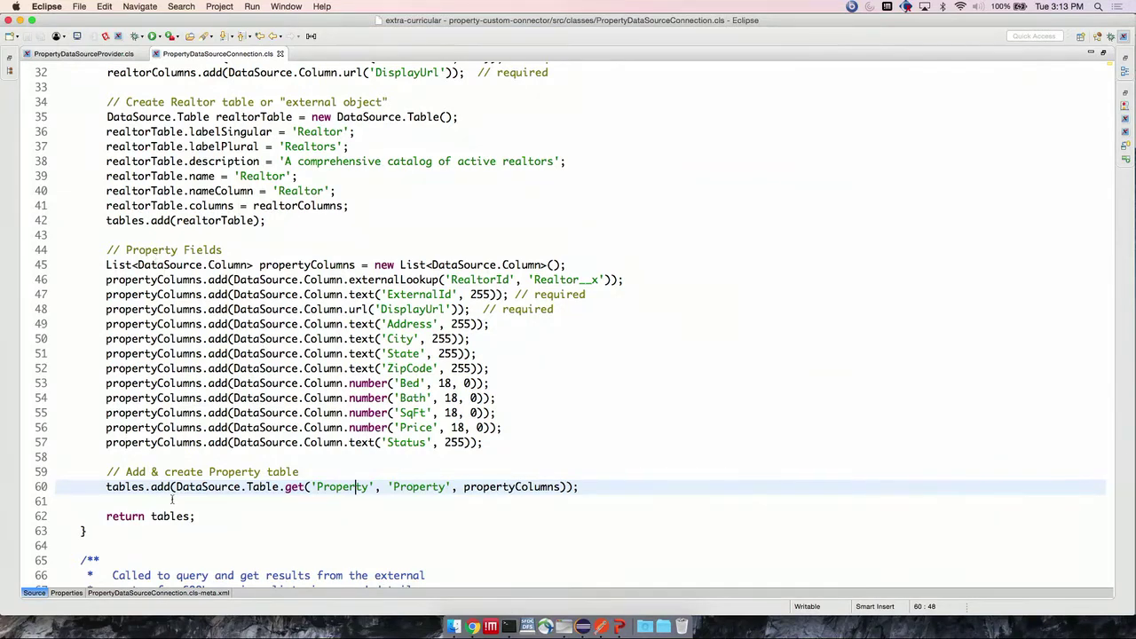
{"action": "key", "text": "super+Tab"}
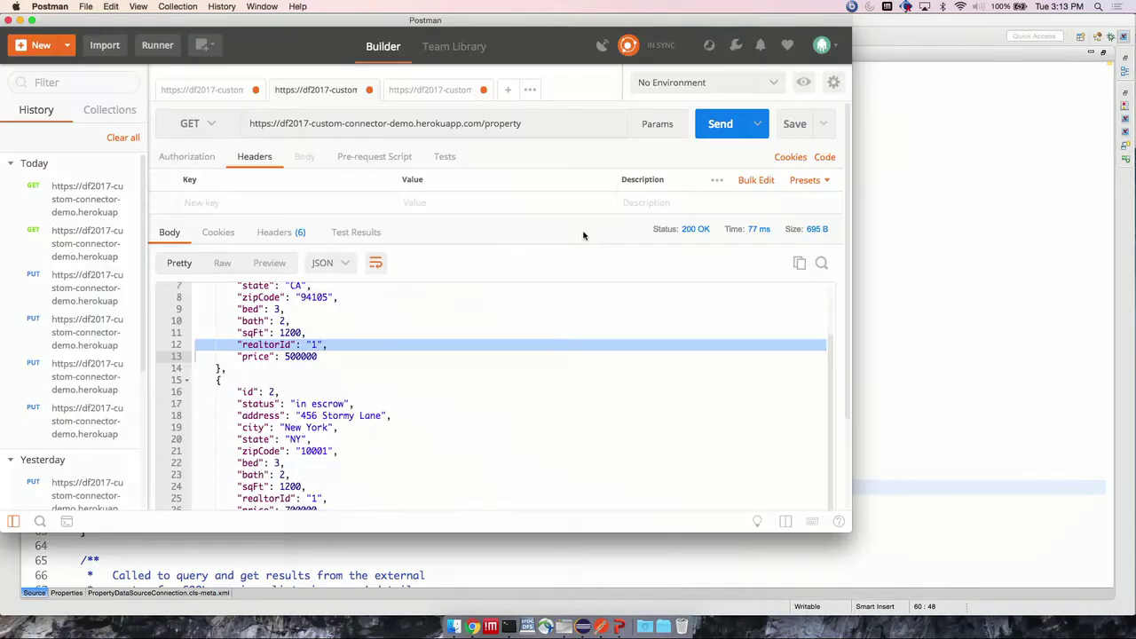
Validate PropertyService in Chrome and submit a sync of the Property and Realtor tables
{"action": "left_click", "coordinate": [473, 627]}
{"action": "left_click", "coordinate": [592, 321]}
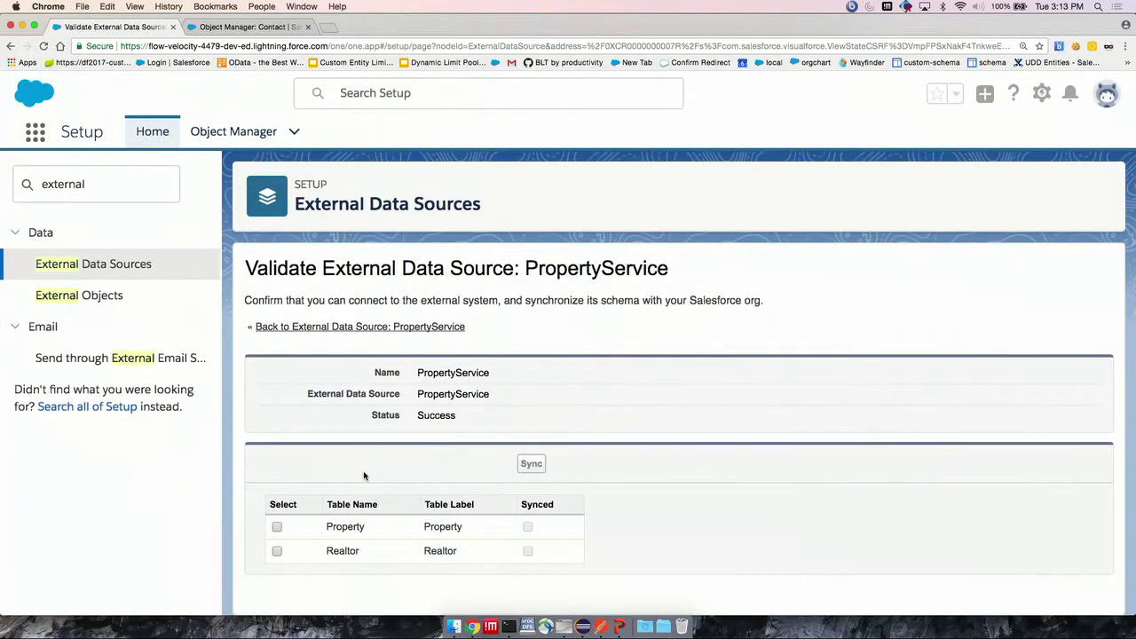
{"action": "left_click", "coordinate": [276, 527]}
{"action": "left_click", "coordinate": [277, 551]}
{"action": "left_click", "coordinate": [531, 466]}
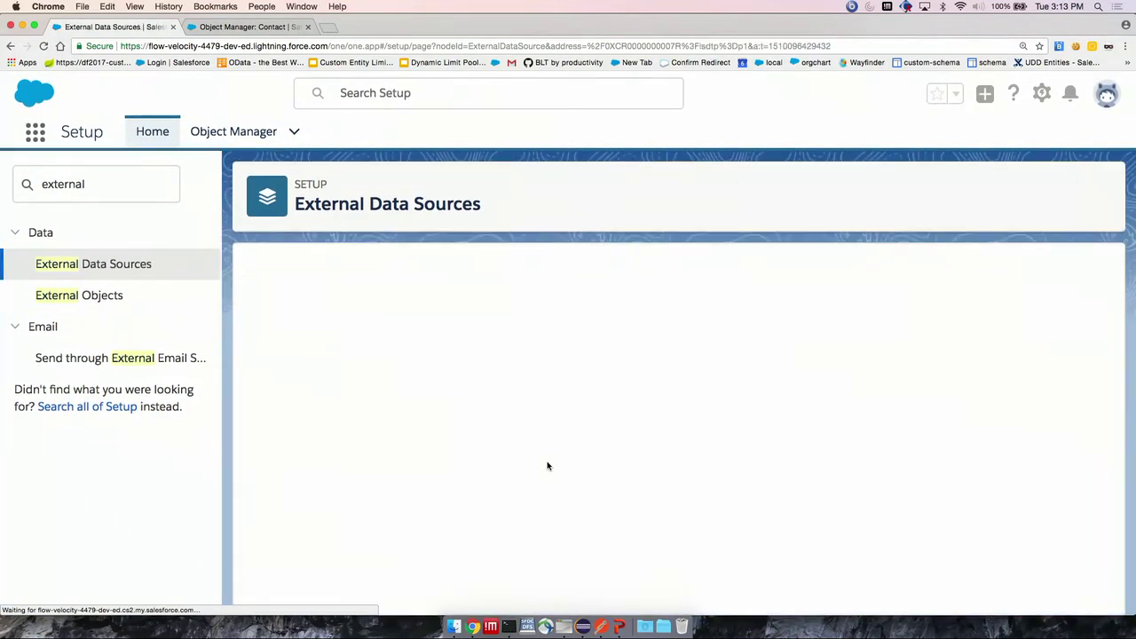
Inspect the Property external object's fields, noting its lookup to Realtor
{"action": "scroll", "coordinate": [556, 388], "scroll_direction": "down", "scroll_amount": 3}
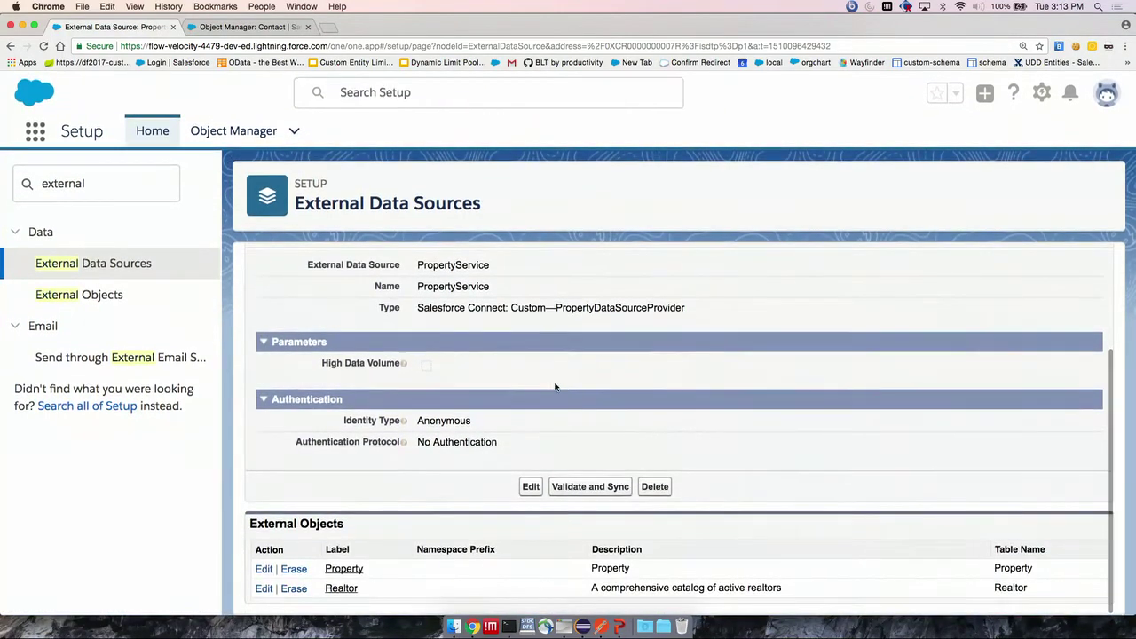
{"action": "left_click", "coordinate": [354, 570]}
{"action": "scroll", "coordinate": [488, 349], "scroll_direction": "down", "scroll_amount": 5}
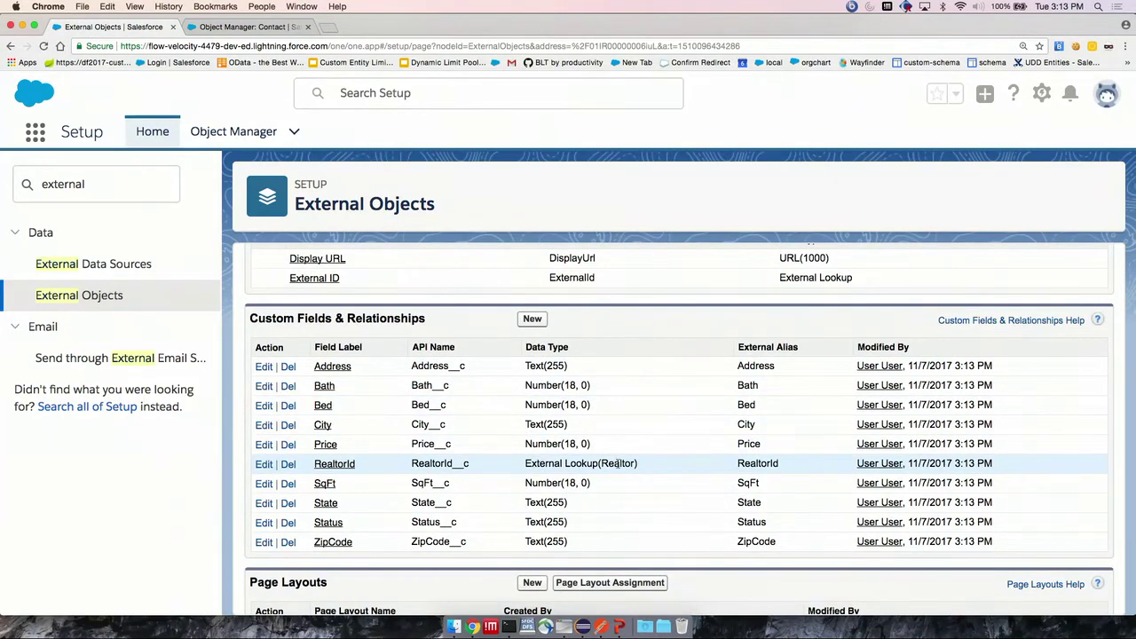
{"action": "double_click", "coordinate": [616, 463]}
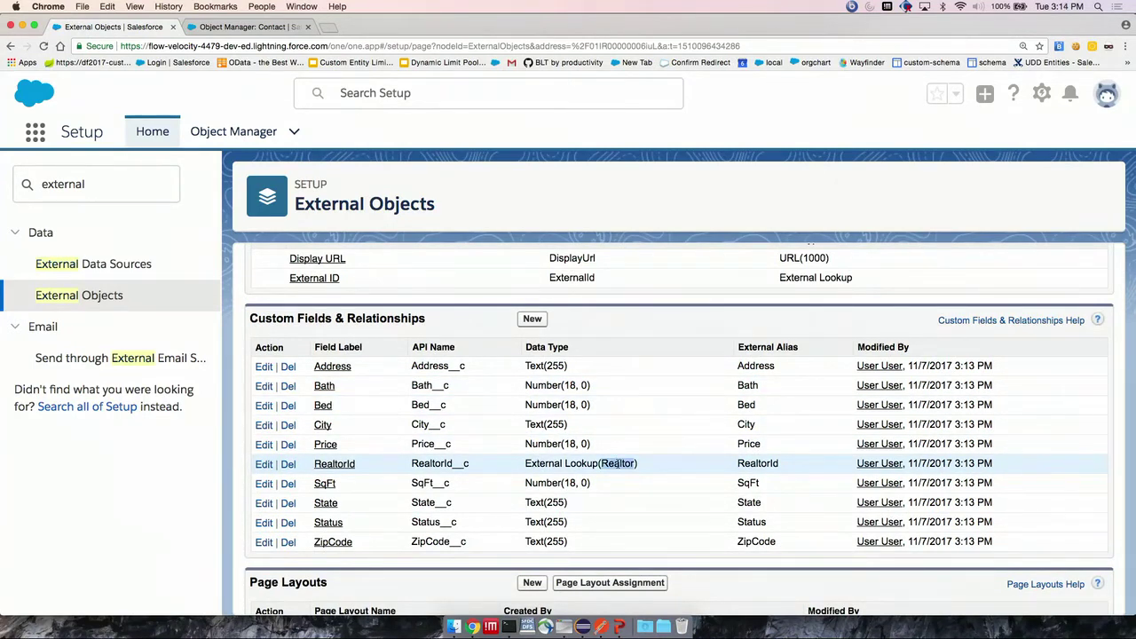
Inspect the Realtor external object's fields, then switch to Postman
{"action": "left_click", "coordinate": [46, 63]}
{"action": "scroll", "coordinate": [287, 460], "scroll_direction": "down", "scroll_amount": 5}
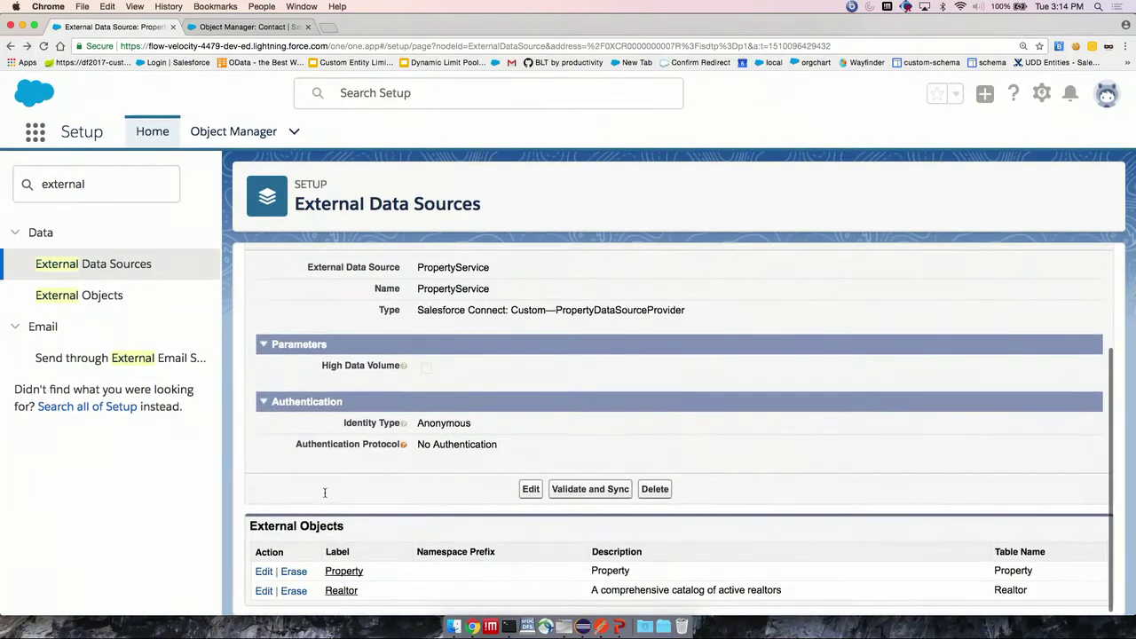
{"action": "left_click", "coordinate": [339, 591]}
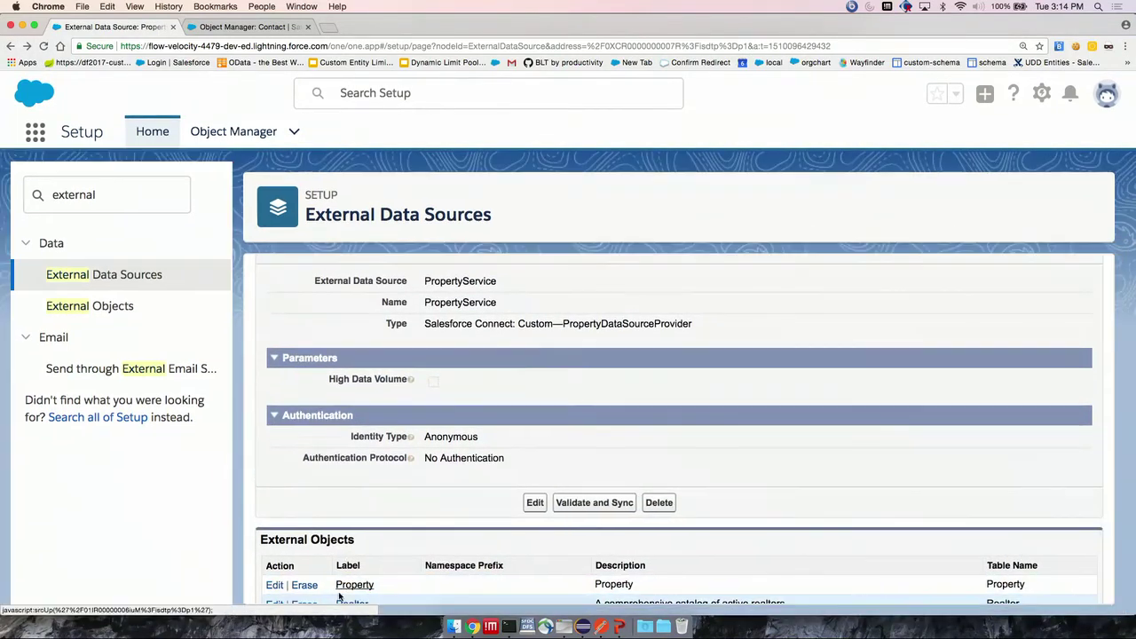
{"action": "scroll", "coordinate": [510, 388], "scroll_direction": "down", "scroll_amount": 4}
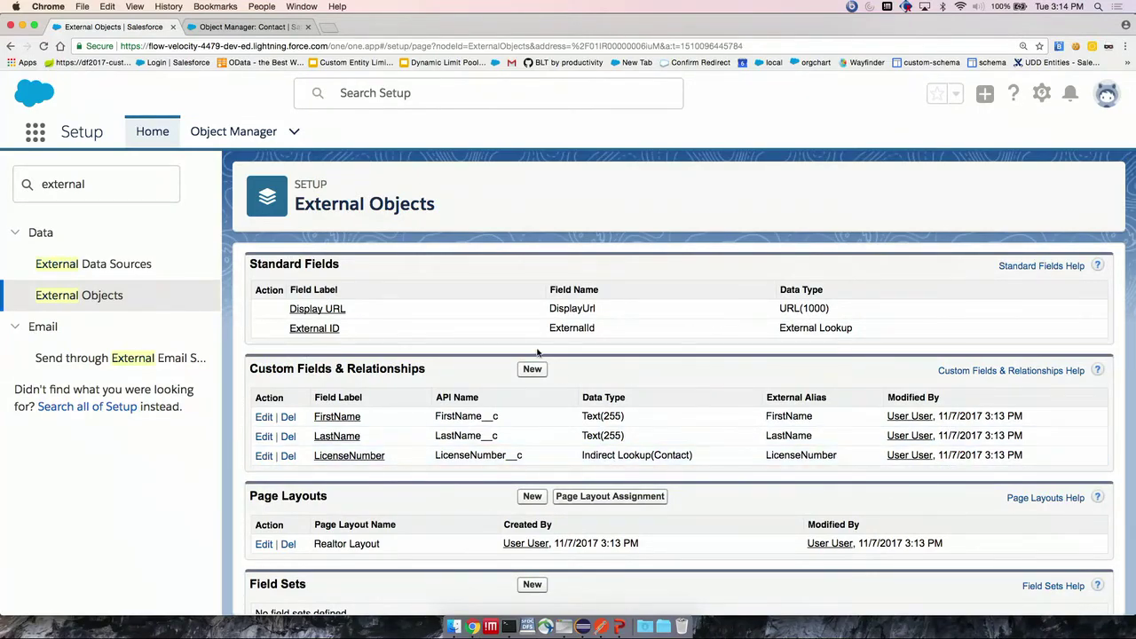
{"action": "key", "text": "super+Tab"}
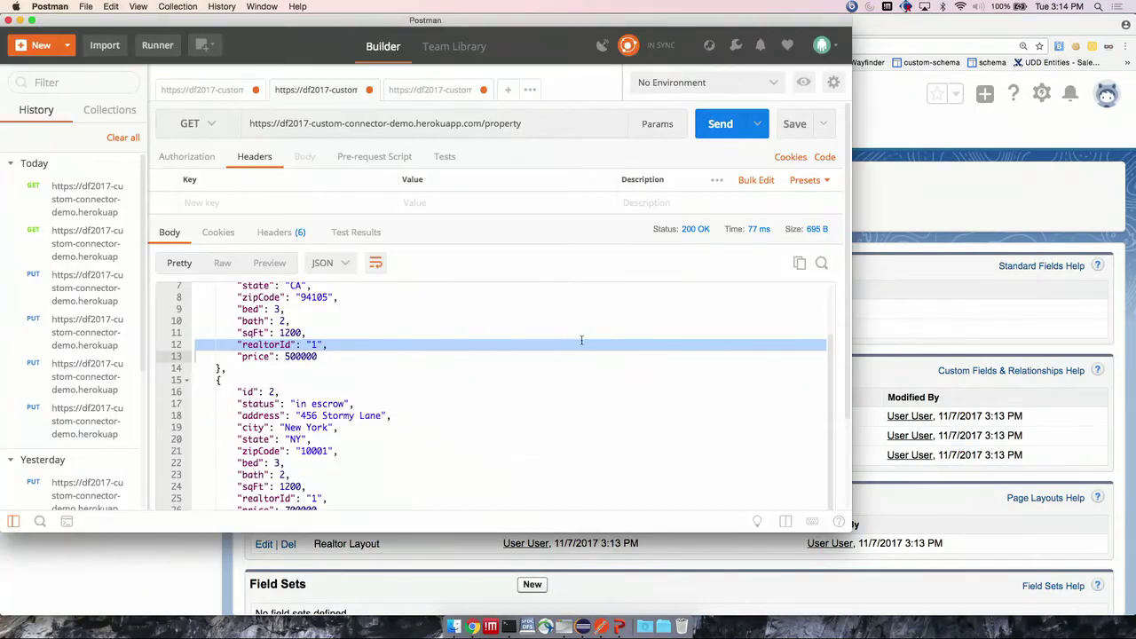
Back in Eclipse, scroll to and highlight the query method's name
{"action": "left_click", "coordinate": [583, 628]}
{"action": "scroll", "coordinate": [452, 278], "scroll_direction": "down", "scroll_amount": 8}
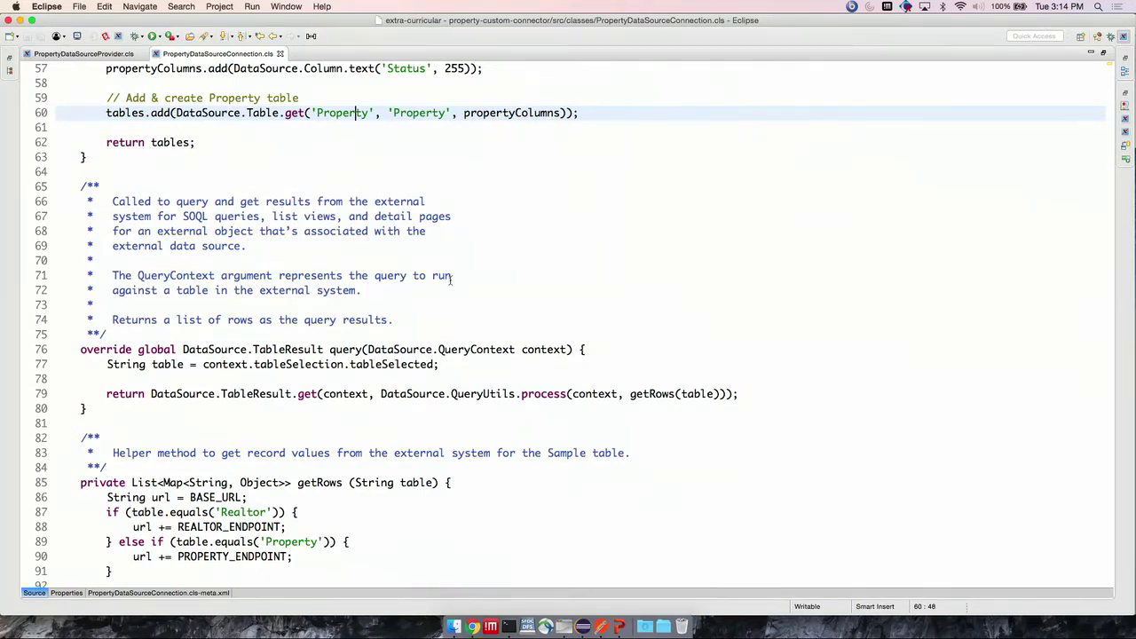
{"action": "scroll", "coordinate": [400, 267], "scroll_direction": "down", "scroll_amount": 3}
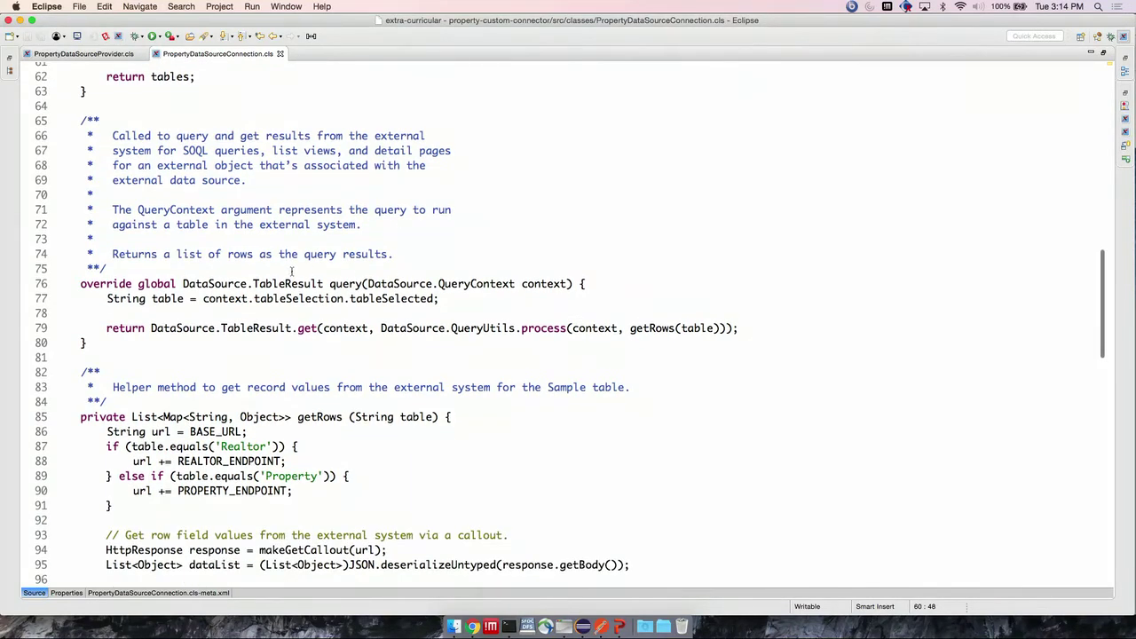
{"action": "double_click", "coordinate": [343, 283]}
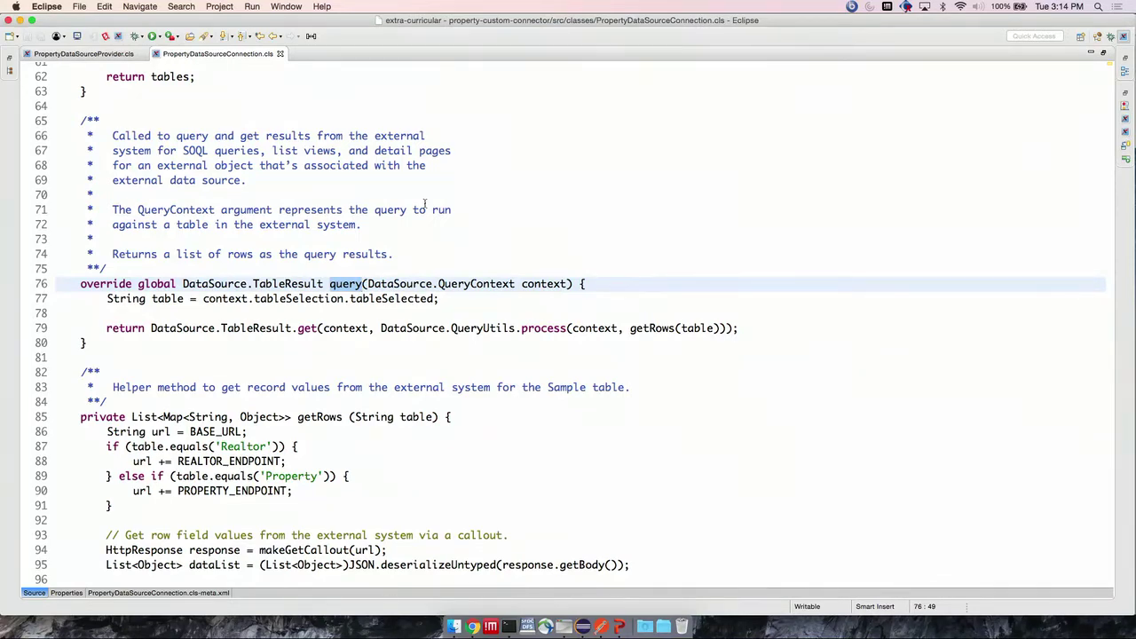
Highlight the QueryUtils.process call and the getRows helper method
{"action": "scroll", "coordinate": [425, 205], "scroll_direction": "down", "scroll_amount": 2}
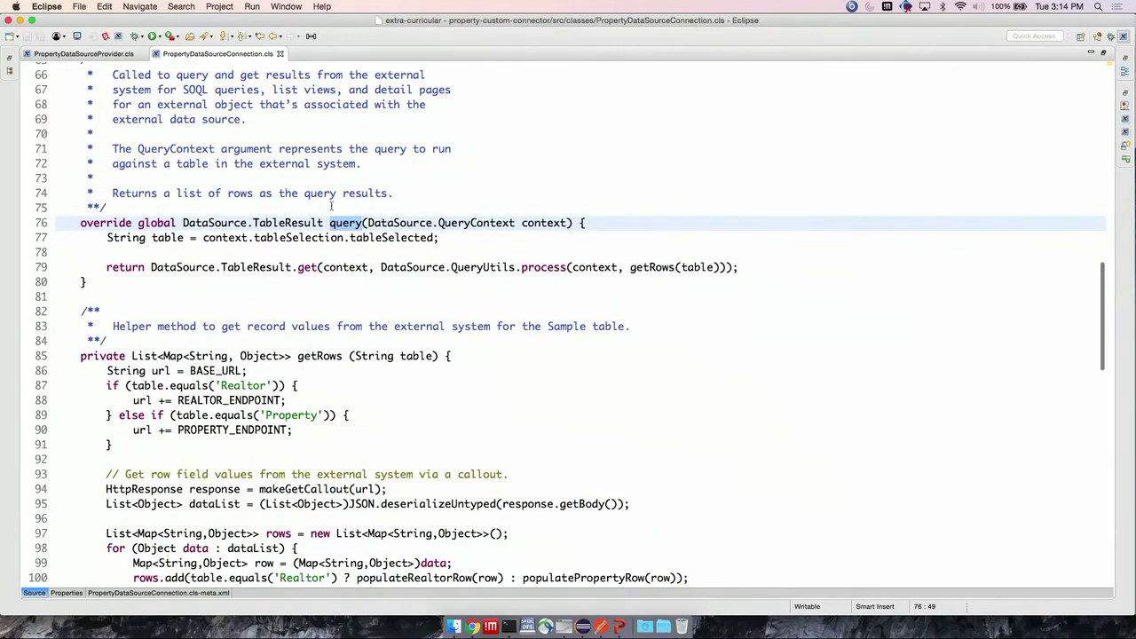
{"action": "scroll", "coordinate": [331, 205], "scroll_direction": "down", "scroll_amount": 4}
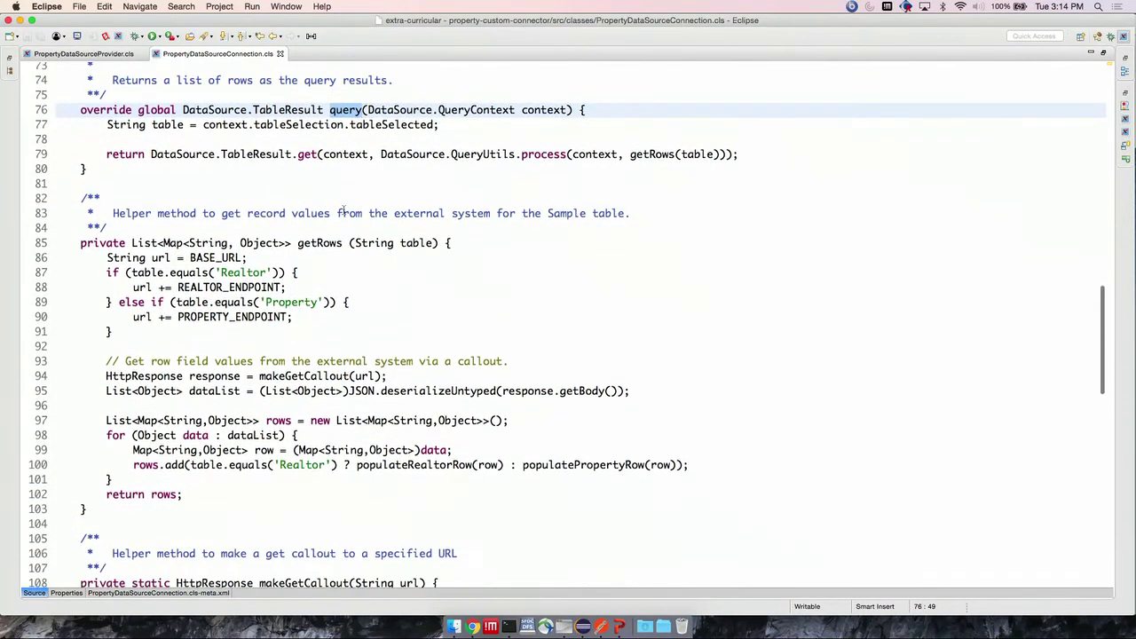
{"action": "double_click", "coordinate": [476, 153]}
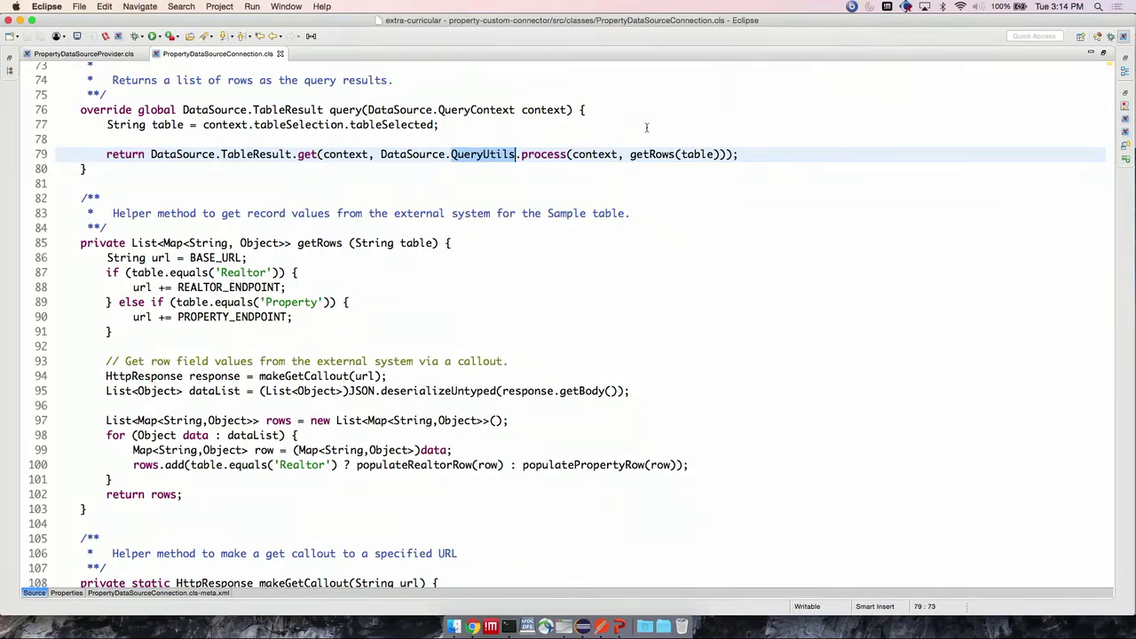
{"action": "scroll", "coordinate": [666, 127], "scroll_direction": "down", "scroll_amount": 2}
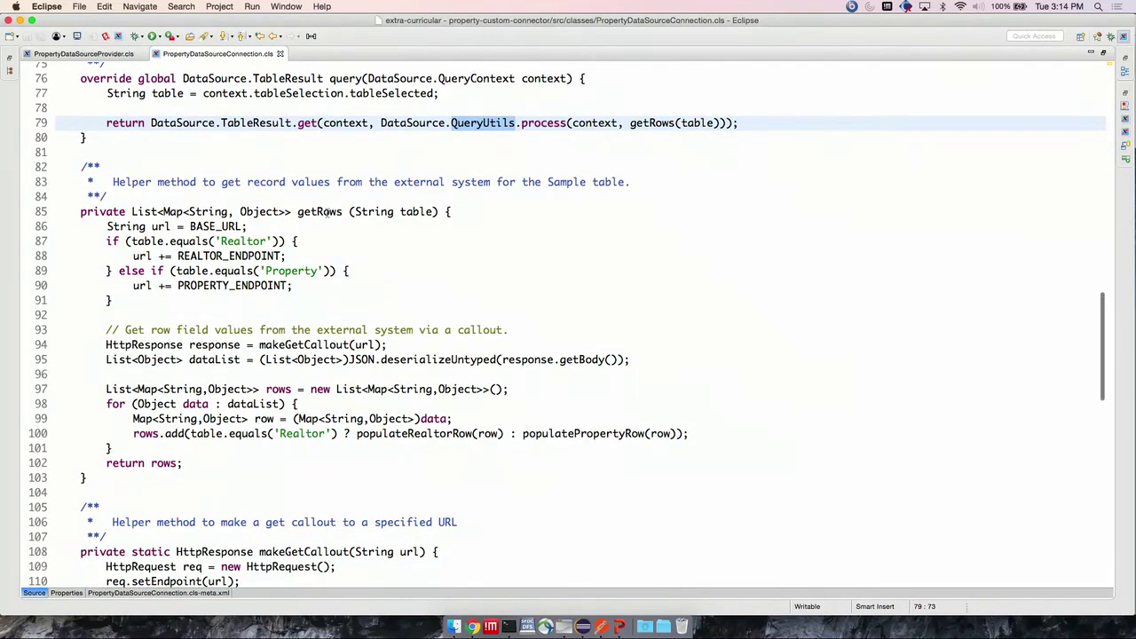
{"action": "double_click", "coordinate": [324, 212]}
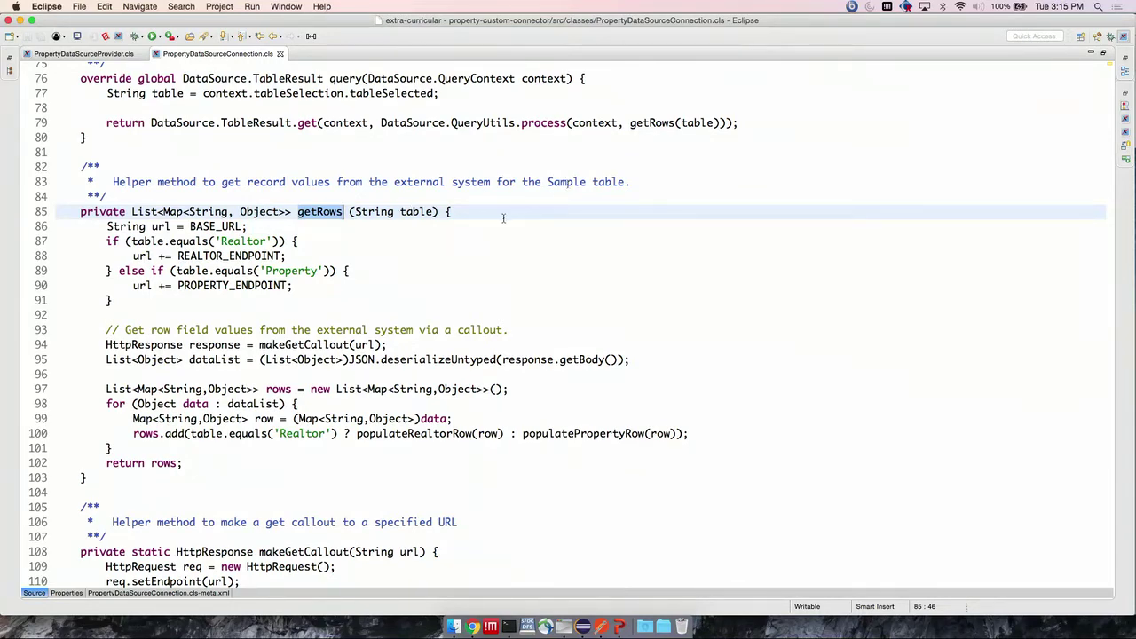
Review the query context parameter and highlight the BASE_URL constant
{"action": "scroll", "coordinate": [506, 215], "scroll_direction": "up", "scroll_amount": 3}
{"action": "scroll", "coordinate": [511, 213], "scroll_direction": "up", "scroll_amount": 1}
{"action": "left_click", "coordinate": [540, 237]}
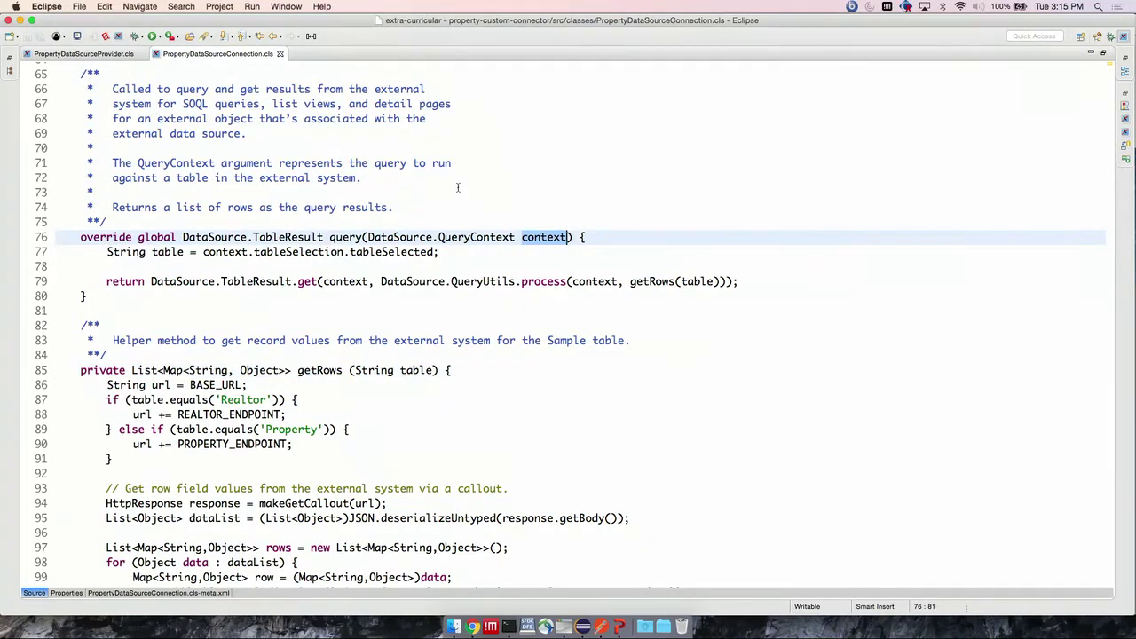
{"action": "left_click", "coordinate": [440, 225]}
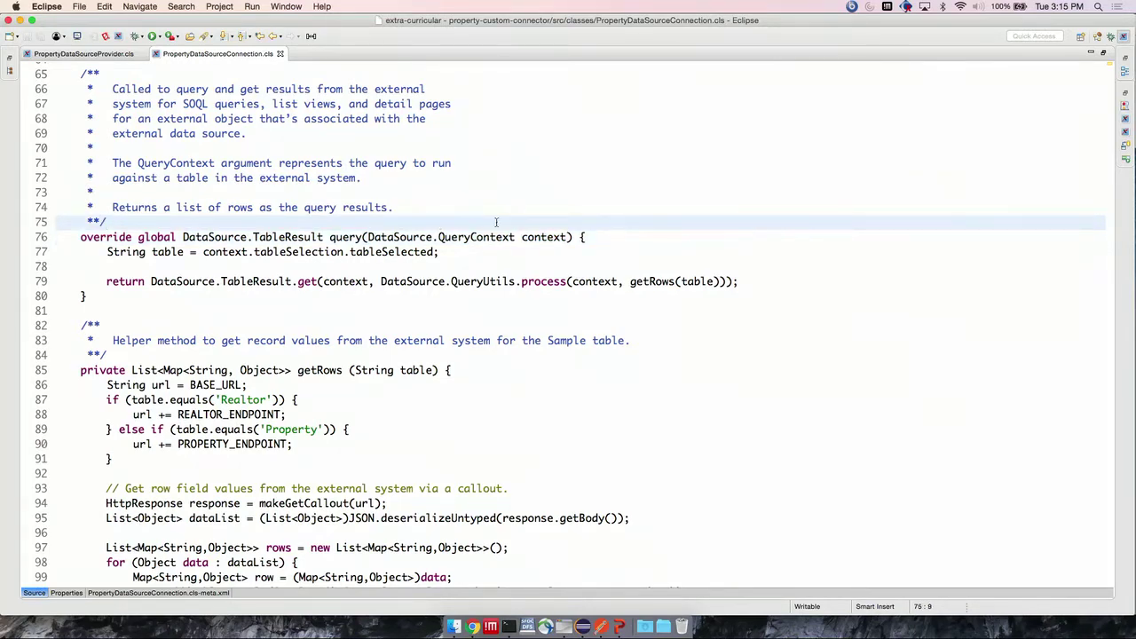
{"action": "scroll", "coordinate": [354, 207], "scroll_direction": "down", "scroll_amount": 4}
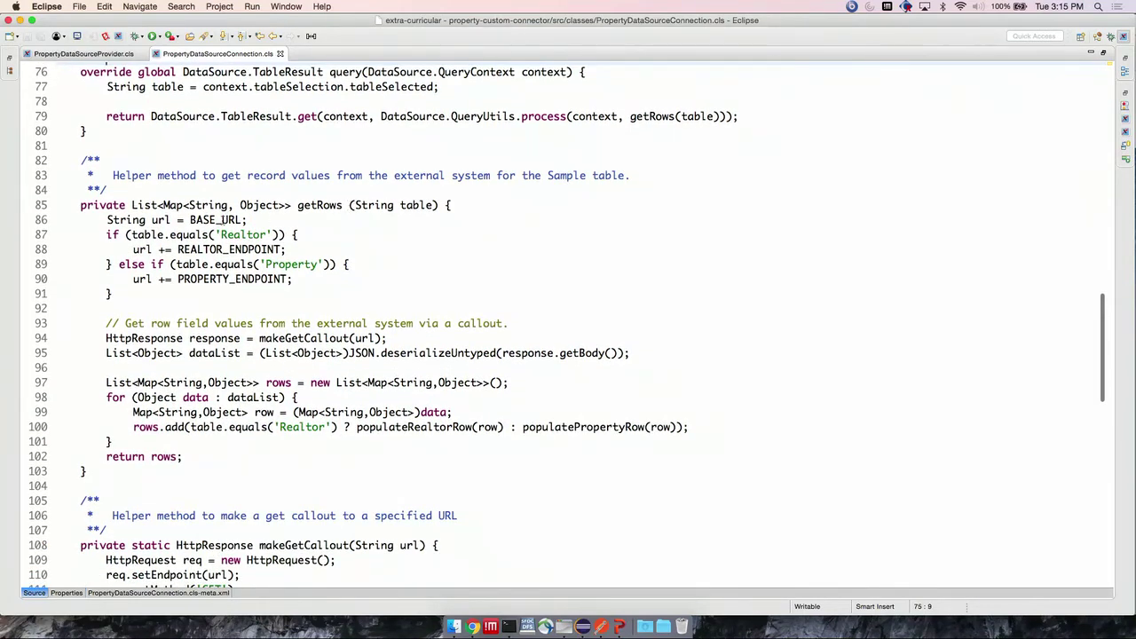
{"action": "double_click", "coordinate": [223, 220]}
Trace getRows from the Realtor endpoint through the makeGetCallout GET to the JSON deserialization
{"action": "left_click", "coordinate": [242, 249]}
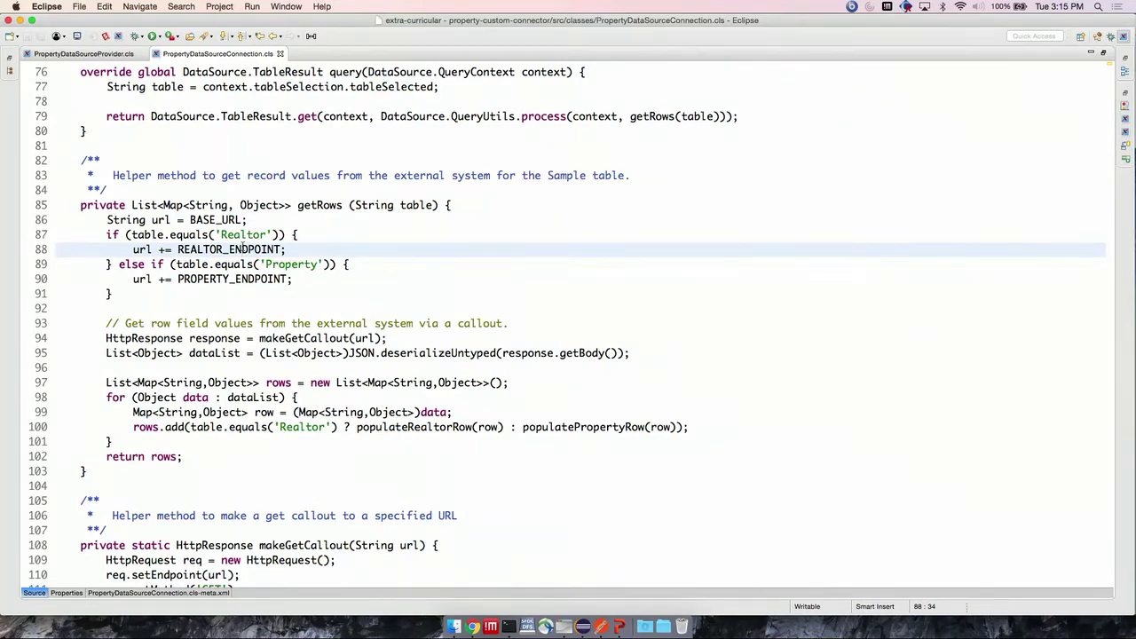
{"action": "scroll", "coordinate": [336, 222], "scroll_direction": "down", "scroll_amount": 3}
{"action": "left_click", "coordinate": [336, 219]}
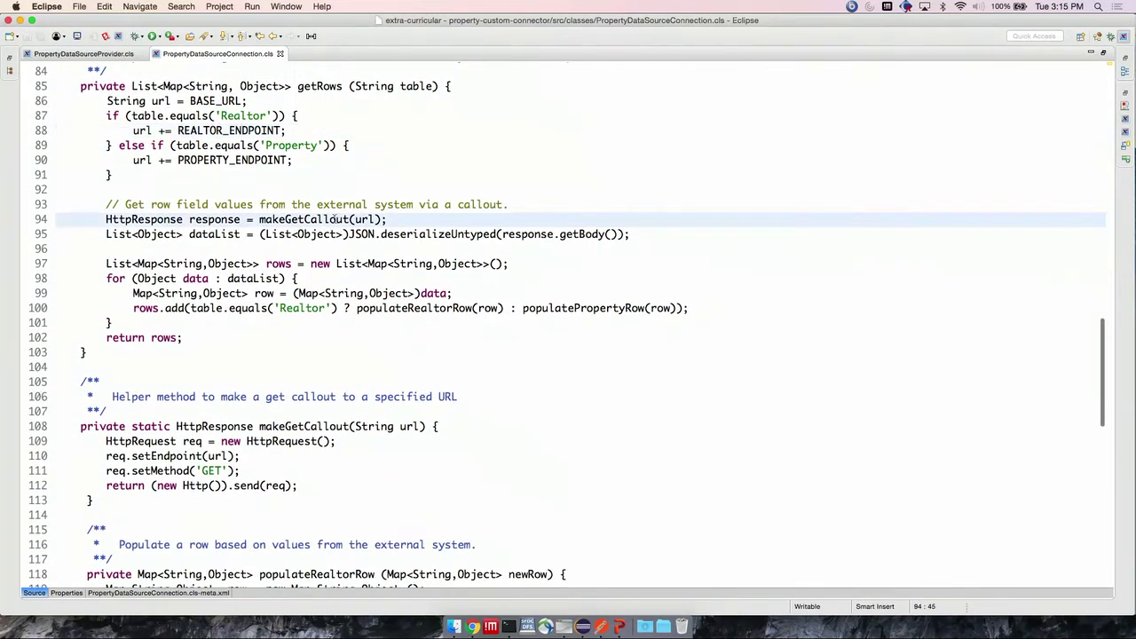
{"action": "scroll", "coordinate": [307, 326], "scroll_direction": "down", "scroll_amount": 3}
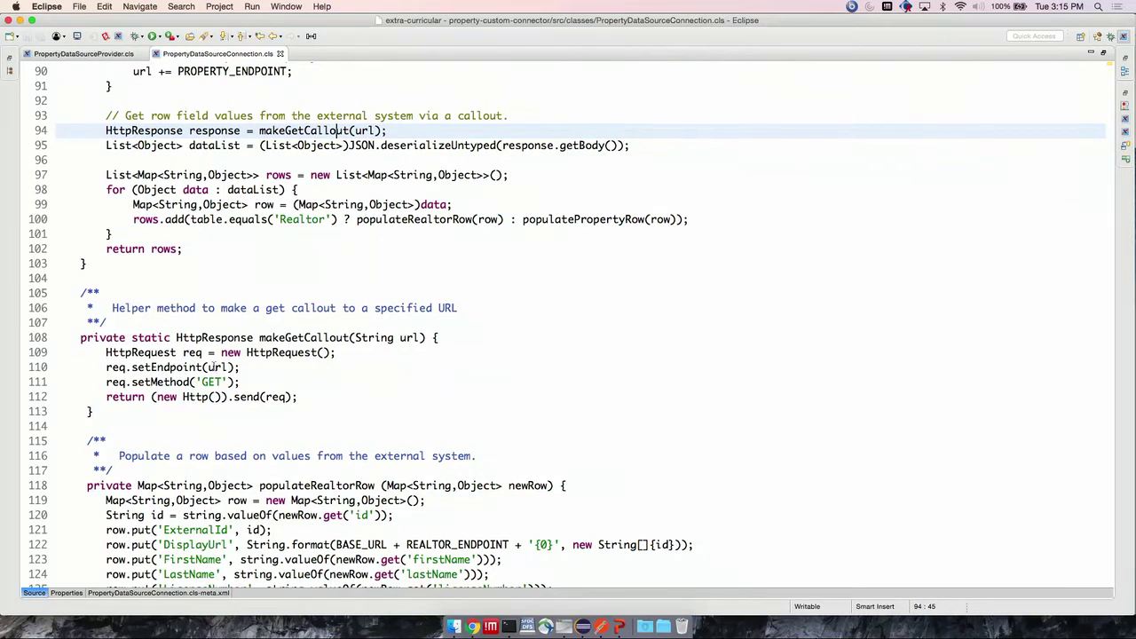
{"action": "left_click", "coordinate": [215, 382]}
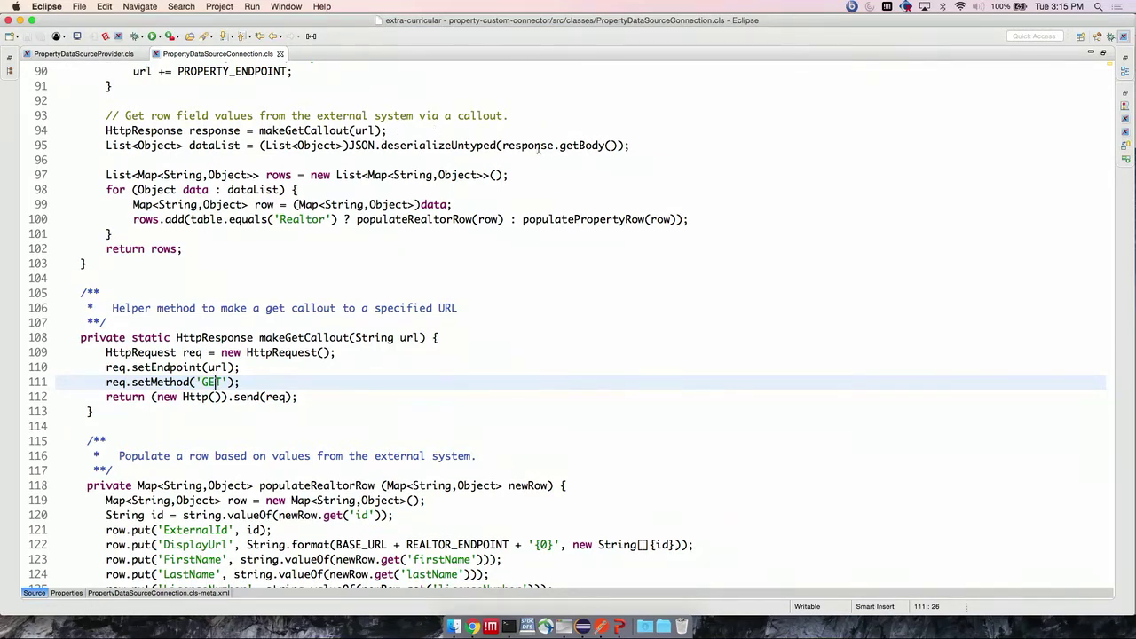
{"action": "double_click", "coordinate": [517, 146]}
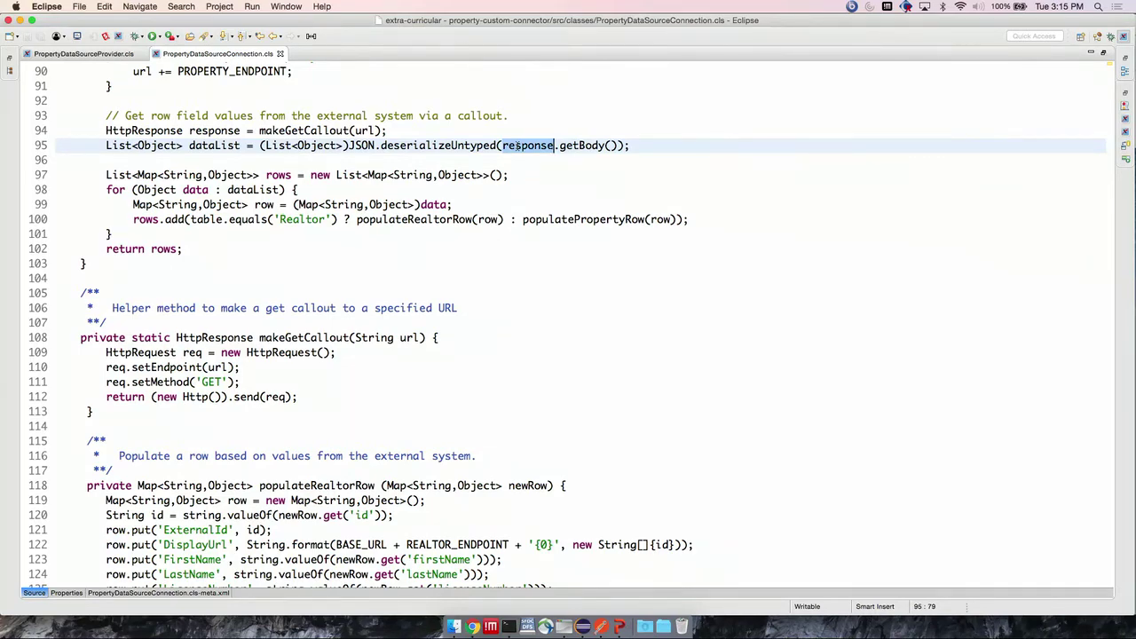
Compare with Postman's /property JSON response, then return to the connection class
{"action": "left_click", "coordinate": [603, 626]}
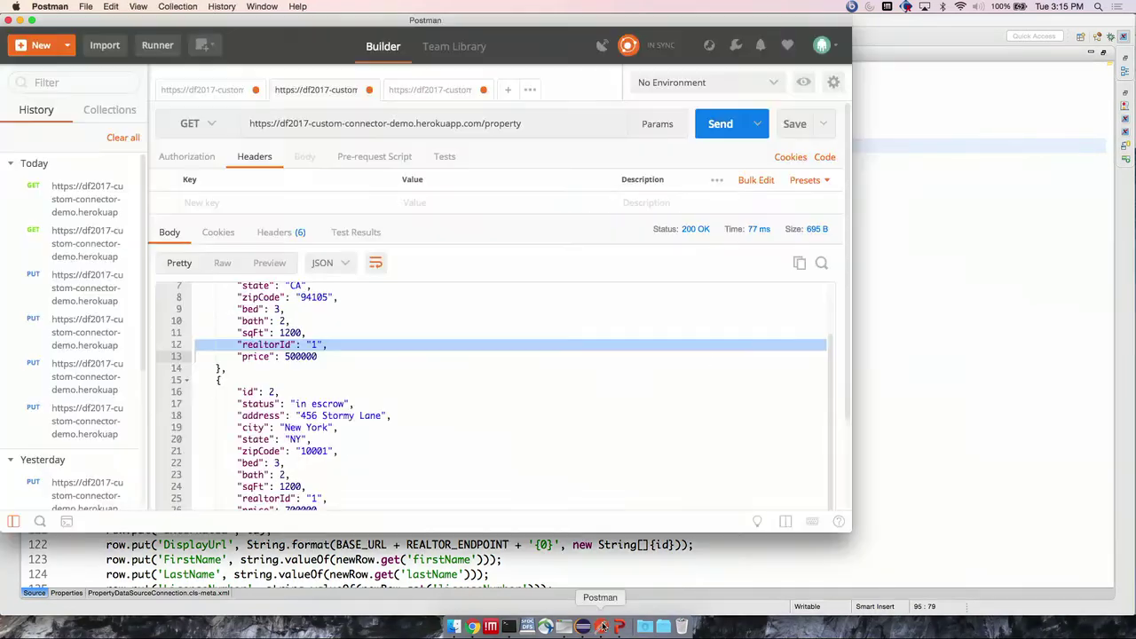
{"action": "scroll", "coordinate": [307, 364], "scroll_direction": "up", "scroll_amount": 3}
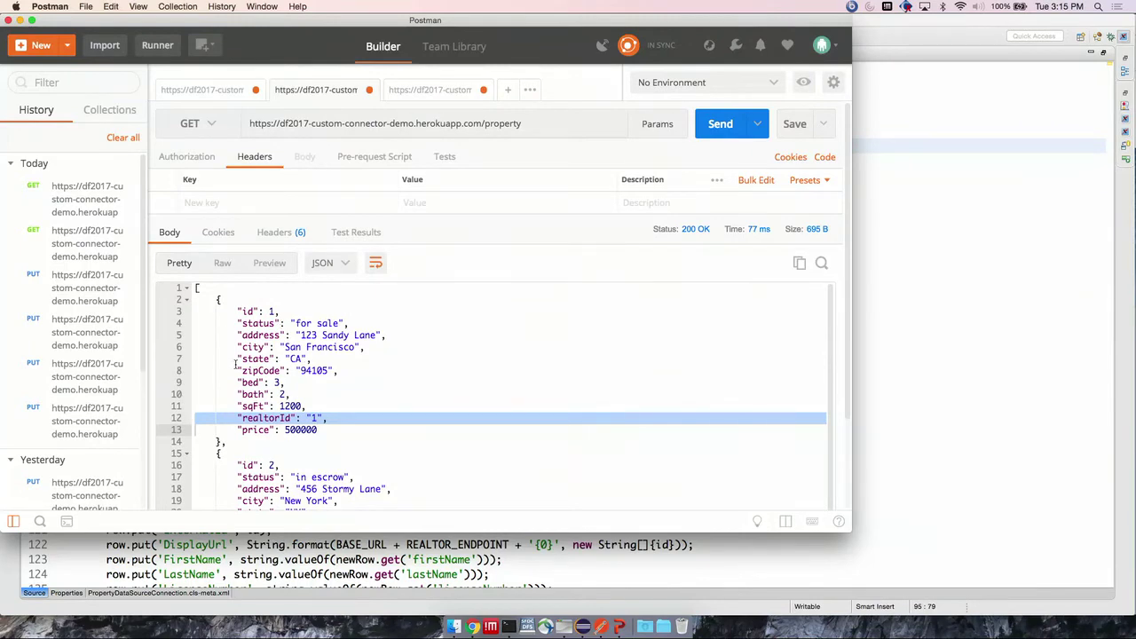
{"action": "key", "text": "super+Tab"}
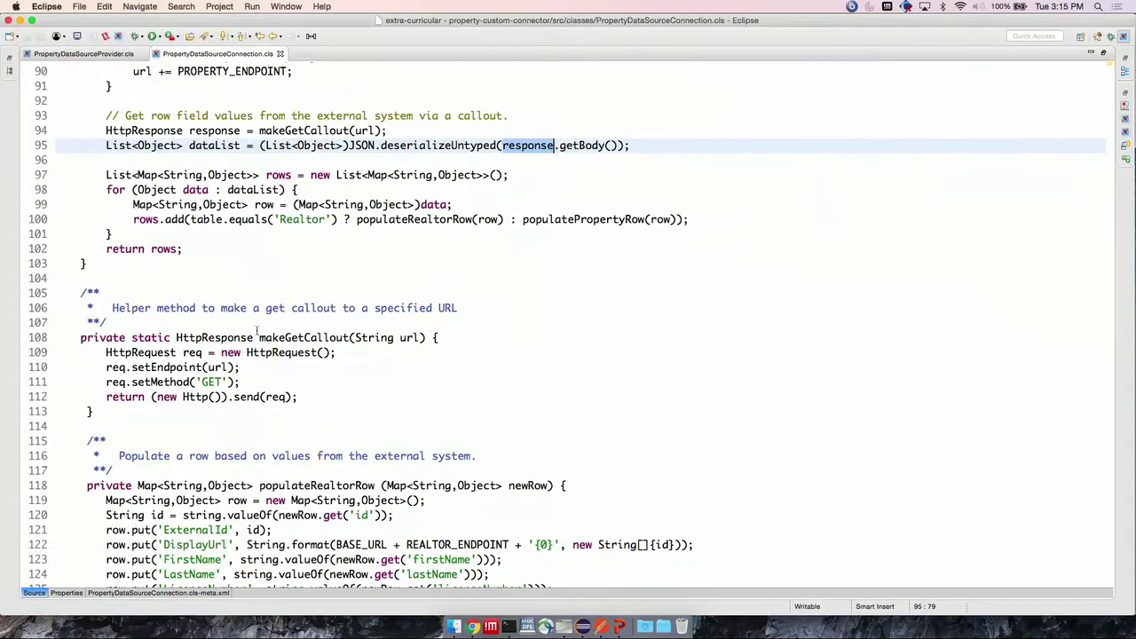
Highlight the populateRealtorRow call on line 100 and scroll to the populateRealtorRow and populatePropertyRow methods
{"action": "left_click", "coordinate": [393, 144]}
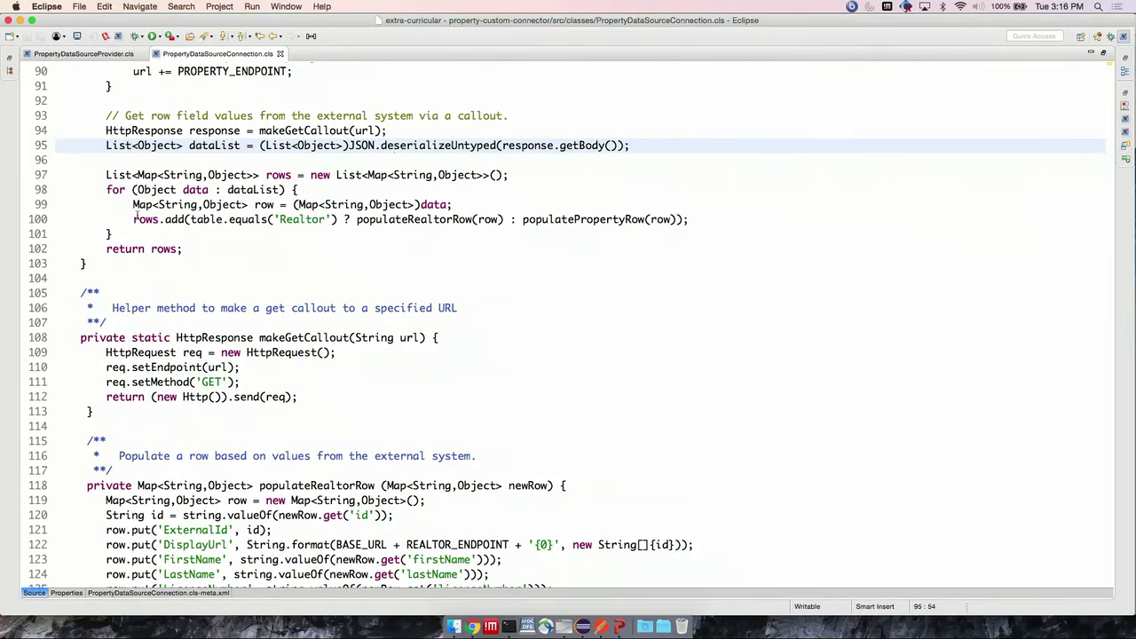
{"action": "scroll", "coordinate": [136, 212], "scroll_direction": "up", "scroll_amount": 1}
{"action": "scroll", "coordinate": [136, 212], "scroll_direction": "up", "scroll_amount": 1}
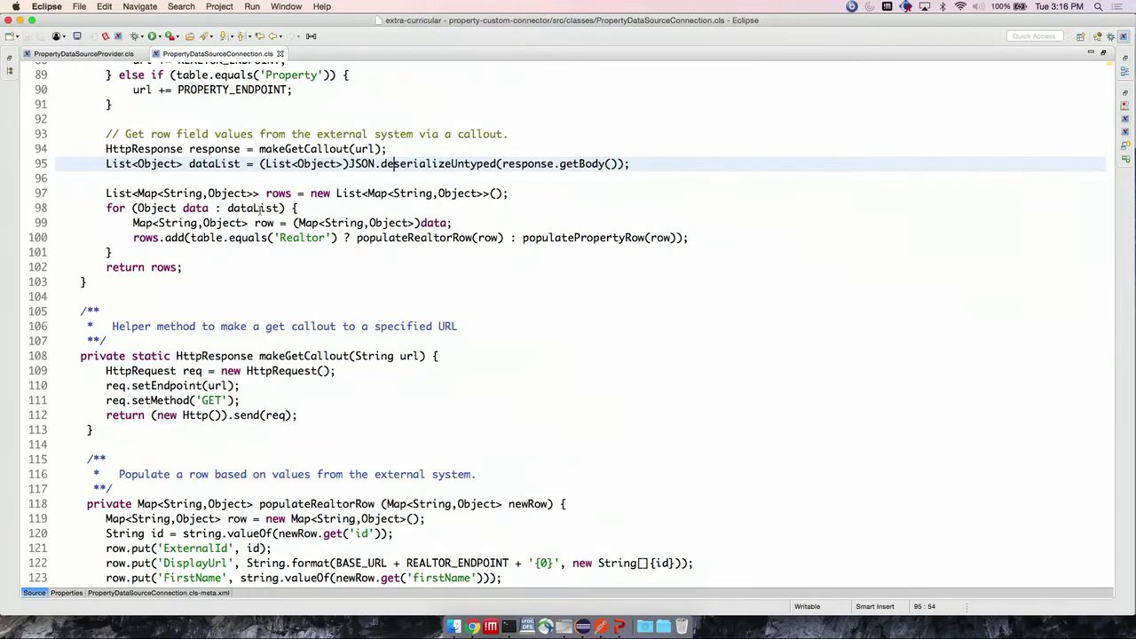
{"action": "double_click", "coordinate": [378, 237]}
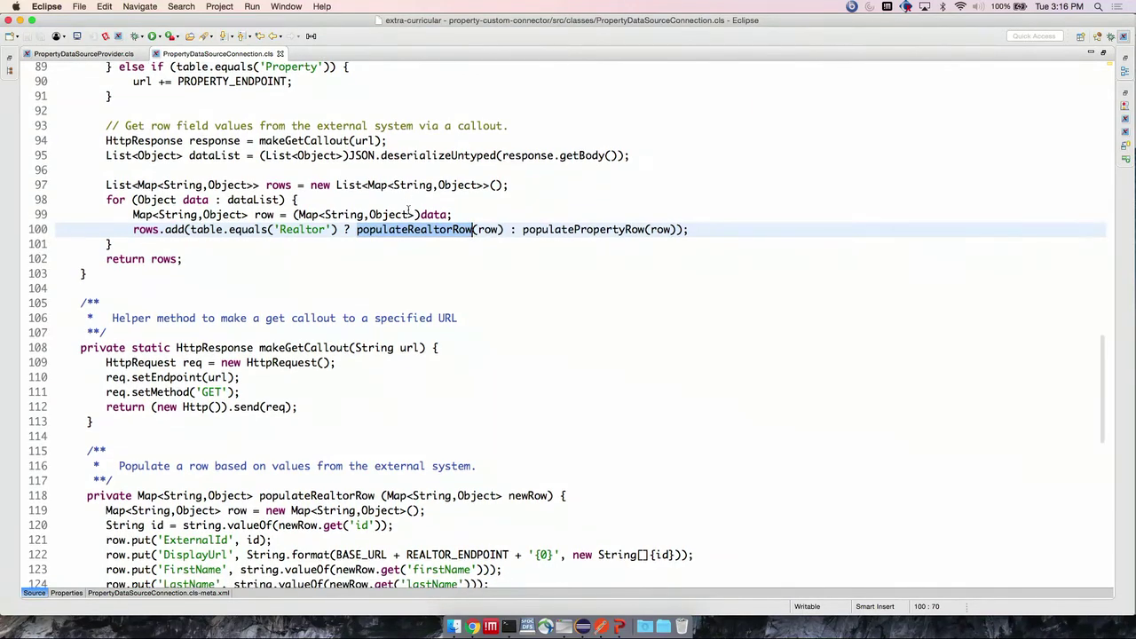
{"action": "scroll", "coordinate": [408, 210], "scroll_direction": "down", "scroll_amount": 3}
{"action": "scroll", "coordinate": [408, 210], "scroll_direction": "down", "scroll_amount": 6}
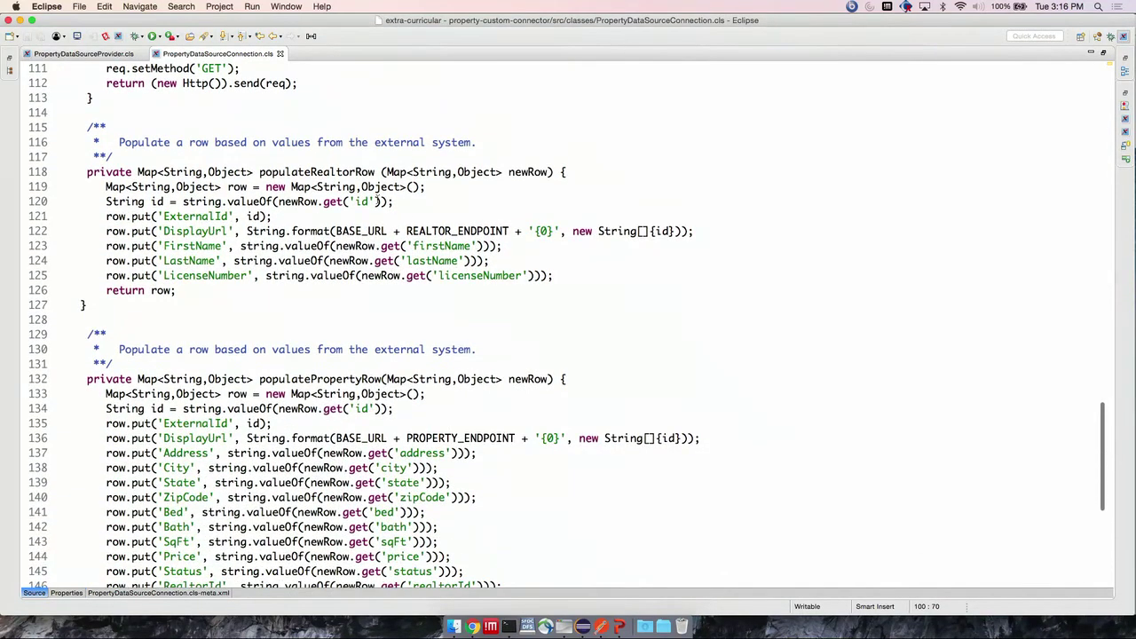
Review the id key on line 120 and the populatePropertyRow and search() code, then return to Chrome's Salesforce Setup
{"action": "double_click", "coordinate": [361, 202]}
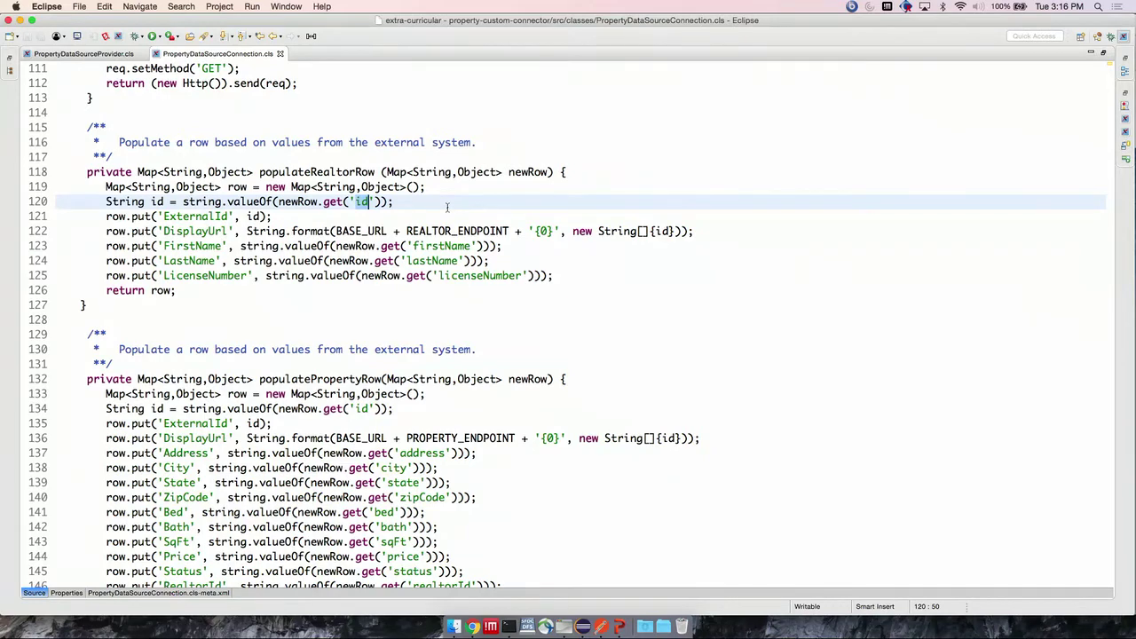
{"action": "scroll", "coordinate": [384, 231], "scroll_direction": "down", "scroll_amount": 3}
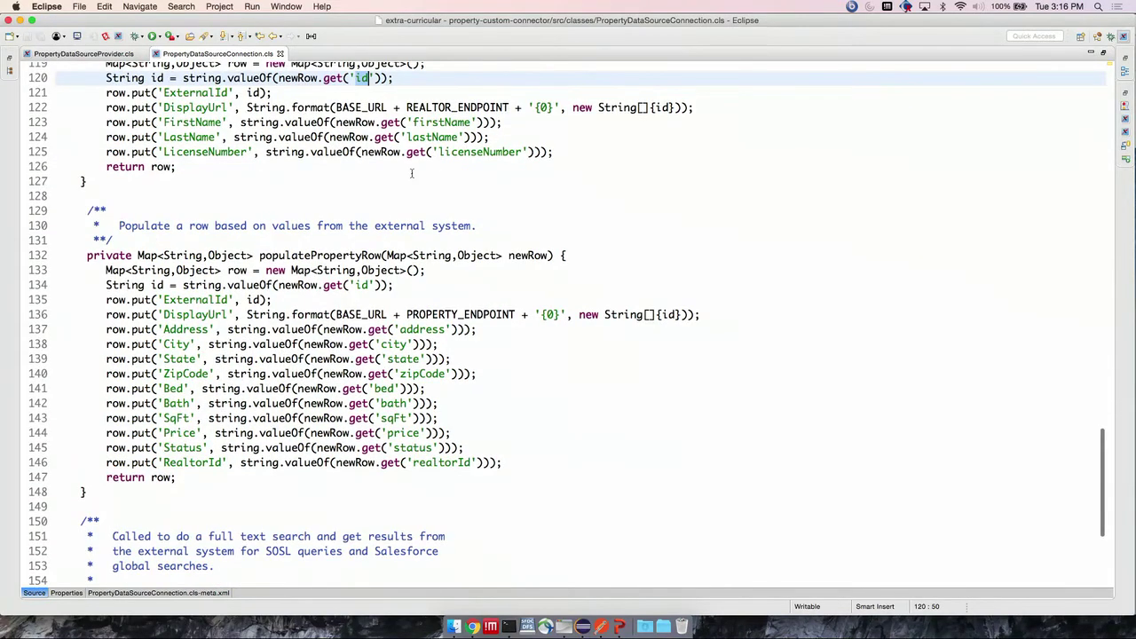
{"action": "scroll", "coordinate": [411, 174], "scroll_direction": "up", "scroll_amount": 1}
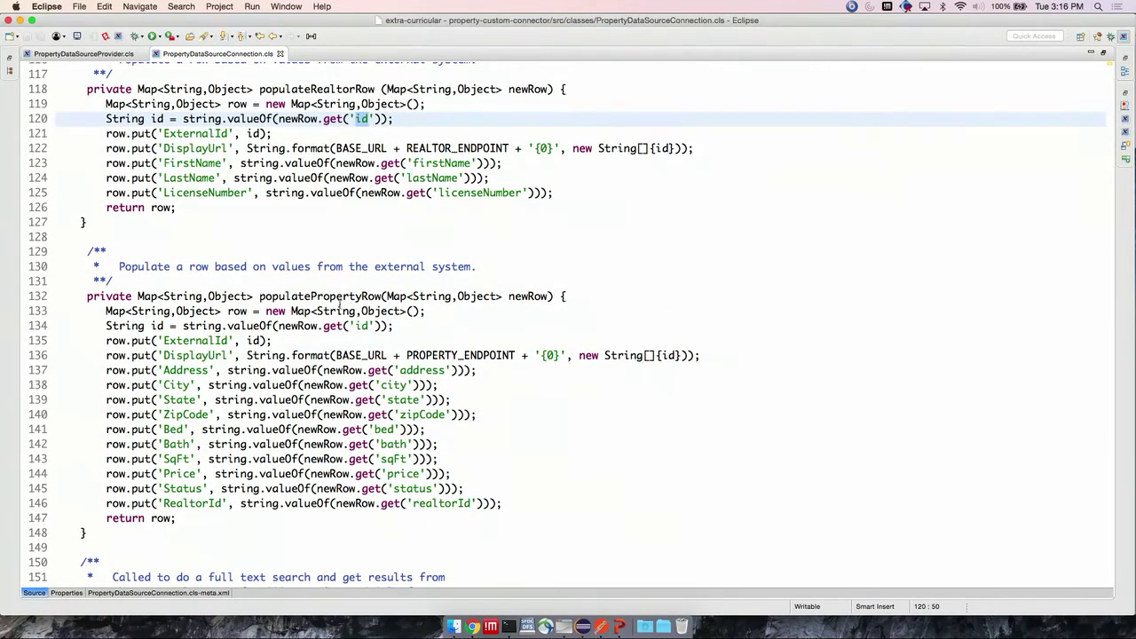
{"action": "scroll", "coordinate": [355, 293], "scroll_direction": "down", "scroll_amount": 1}
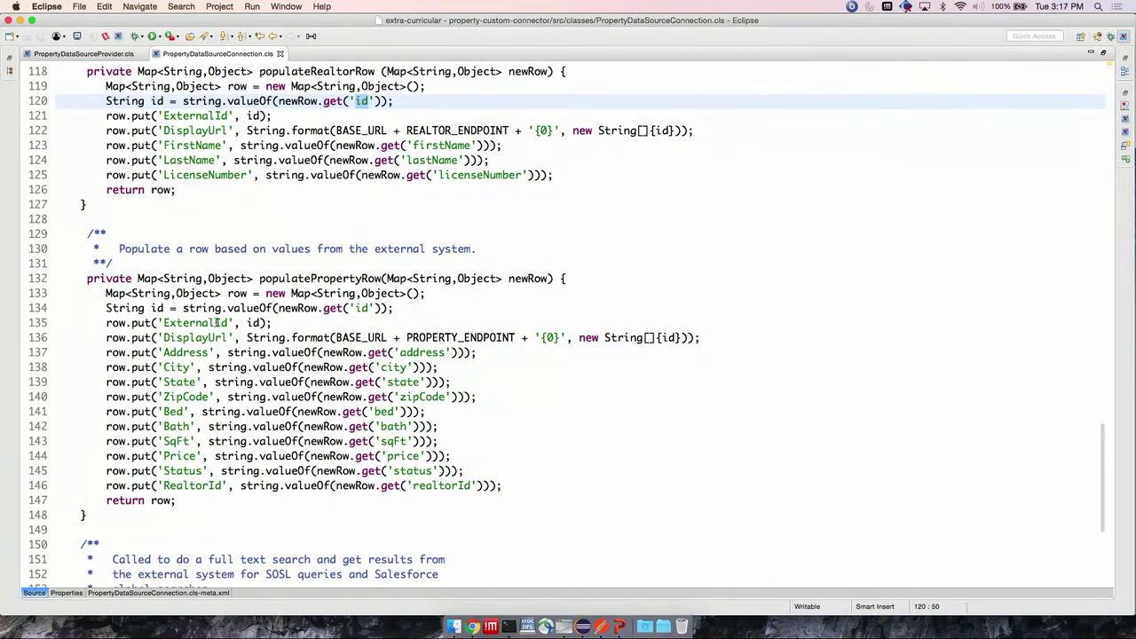
{"action": "scroll", "coordinate": [324, 291], "scroll_direction": "down", "scroll_amount": 5}
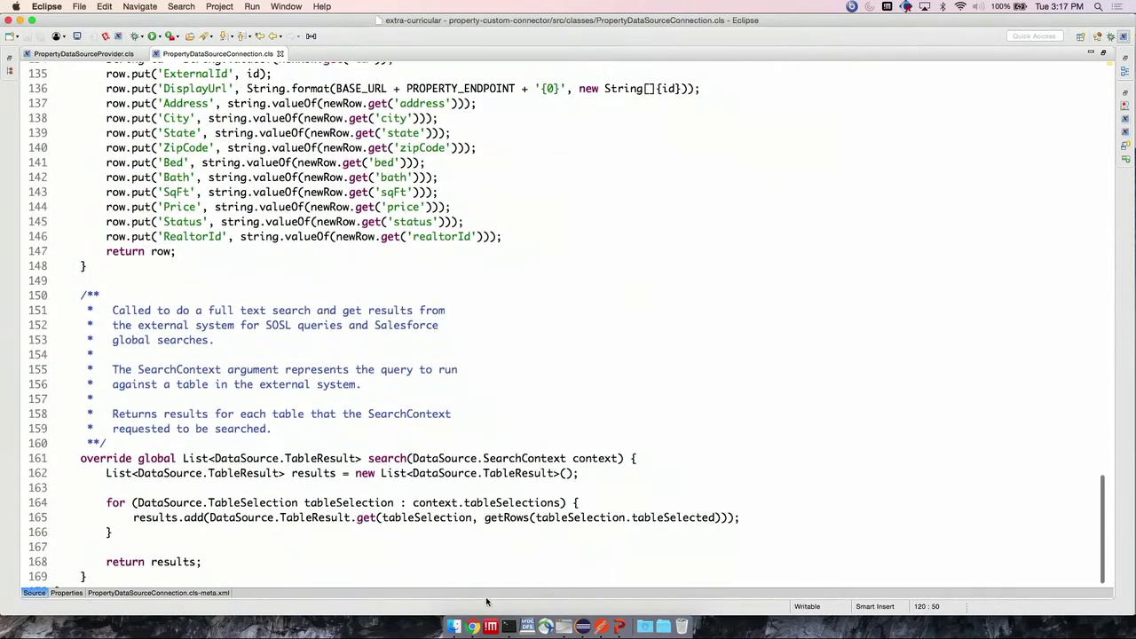
{"action": "left_click", "coordinate": [473, 627]}
Find the Tabs setup page through Quick Find 'tab'
{"action": "double_click", "coordinate": [88, 177]}
{"action": "type", "text": "tab"}
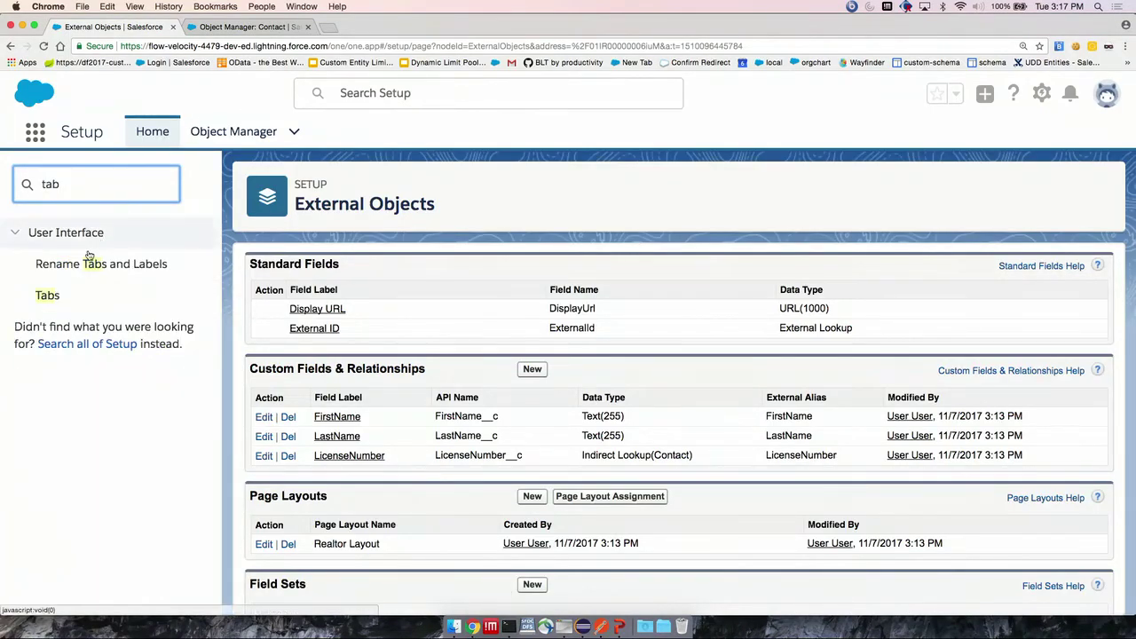
{"action": "left_click", "coordinate": [48, 295]}
{"action": "scroll", "coordinate": [491, 283], "scroll_direction": "down", "scroll_amount": 3}
Create a custom object tab for Property with the Fan style
{"action": "left_click", "coordinate": [530, 282]}
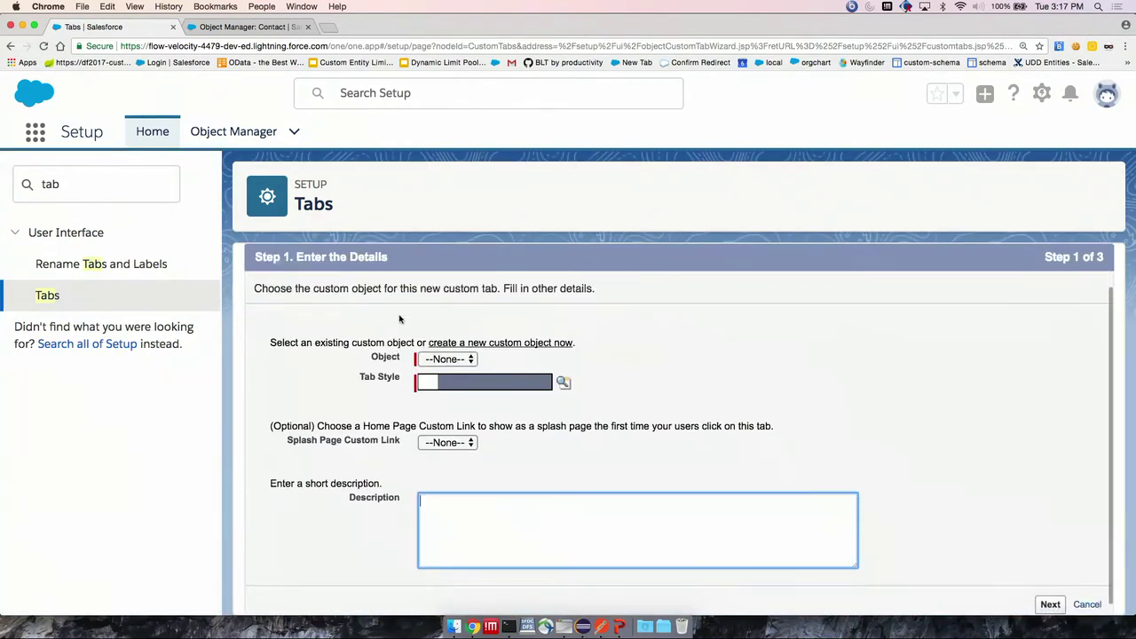
{"action": "left_click", "coordinate": [448, 358]}
{"action": "left_click", "coordinate": [444, 371]}
{"action": "left_click", "coordinate": [425, 365]}
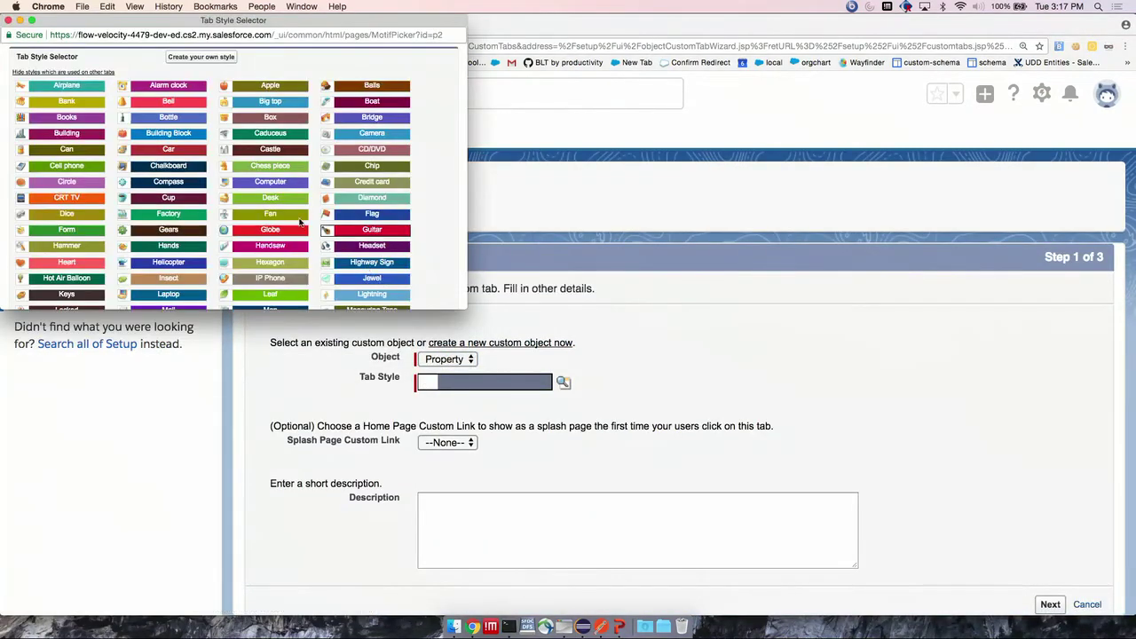
{"action": "left_click", "coordinate": [300, 222]}
{"action": "left_click", "coordinate": [1049, 603]}
{"action": "scroll", "coordinate": [1021, 533], "scroll_direction": "down", "scroll_amount": 10}
{"action": "left_click", "coordinate": [1050, 592]}
{"action": "scroll", "coordinate": [1047, 497], "scroll_direction": "down", "scroll_amount": 5}
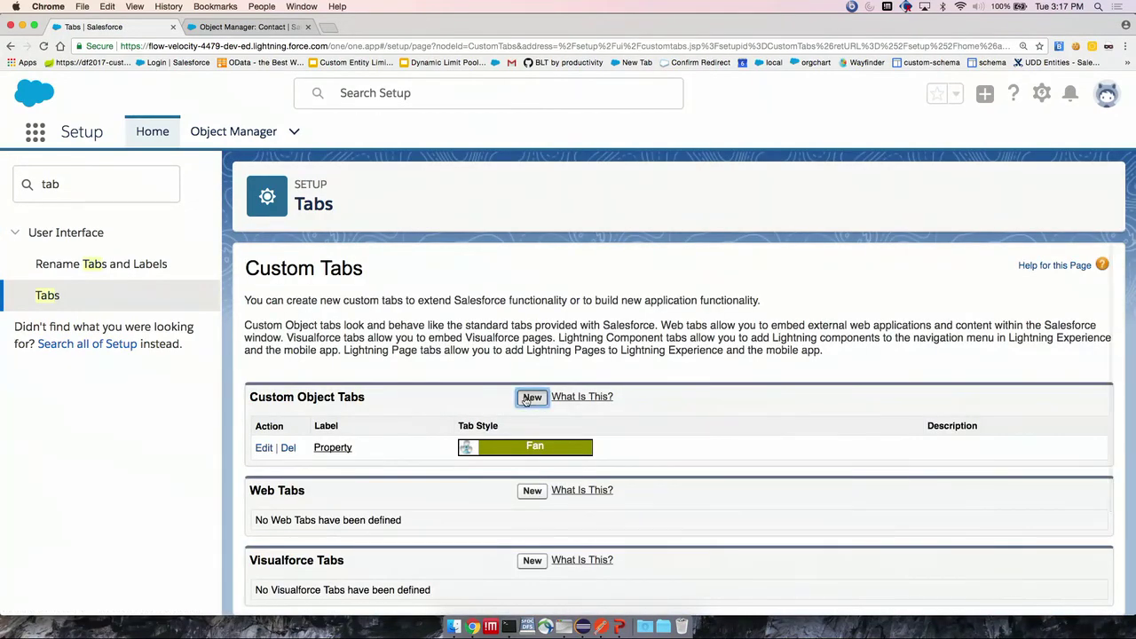
Create and save a custom object tab for Realtor with the Leaf style
{"action": "left_click", "coordinate": [532, 397]}
{"action": "left_click", "coordinate": [447, 408]}
{"action": "left_click", "coordinate": [441, 420]}
{"action": "left_click", "coordinate": [427, 432]}
{"action": "left_click", "coordinate": [300, 300]}
{"action": "scroll", "coordinate": [786, 297], "scroll_direction": "down", "scroll_amount": 2}
{"action": "left_click", "coordinate": [1050, 594]}
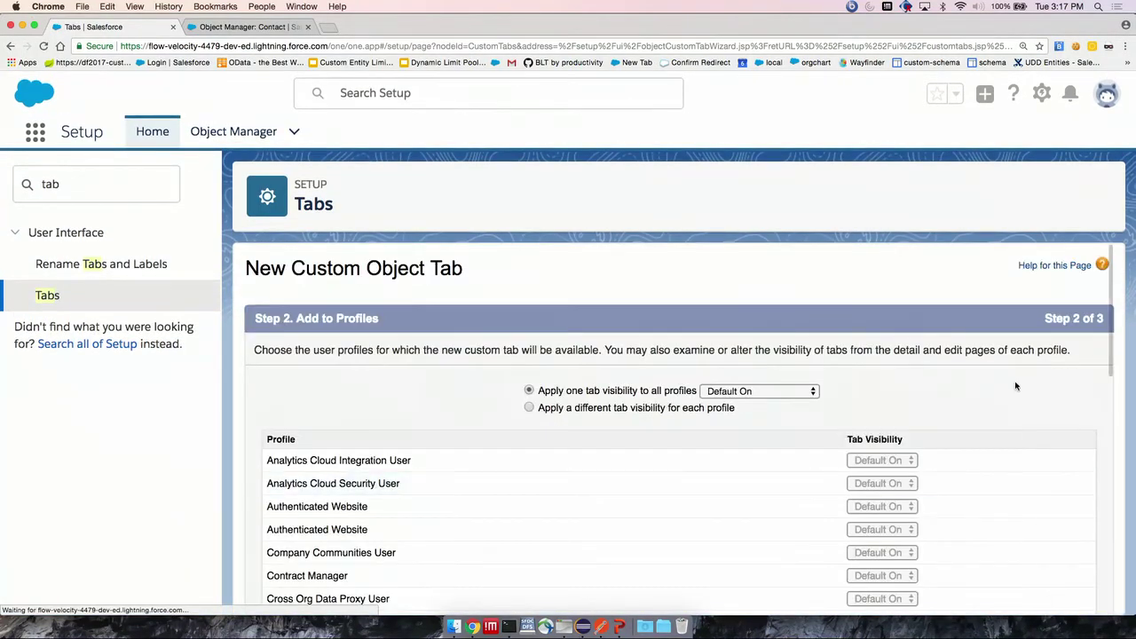
{"action": "scroll", "coordinate": [1014, 385], "scroll_direction": "down", "scroll_amount": 10}
{"action": "left_click", "coordinate": [1050, 594]}
{"action": "scroll", "coordinate": [1005, 242], "scroll_direction": "down", "scroll_amount": 3}
{"action": "left_click", "coordinate": [1046, 593]}
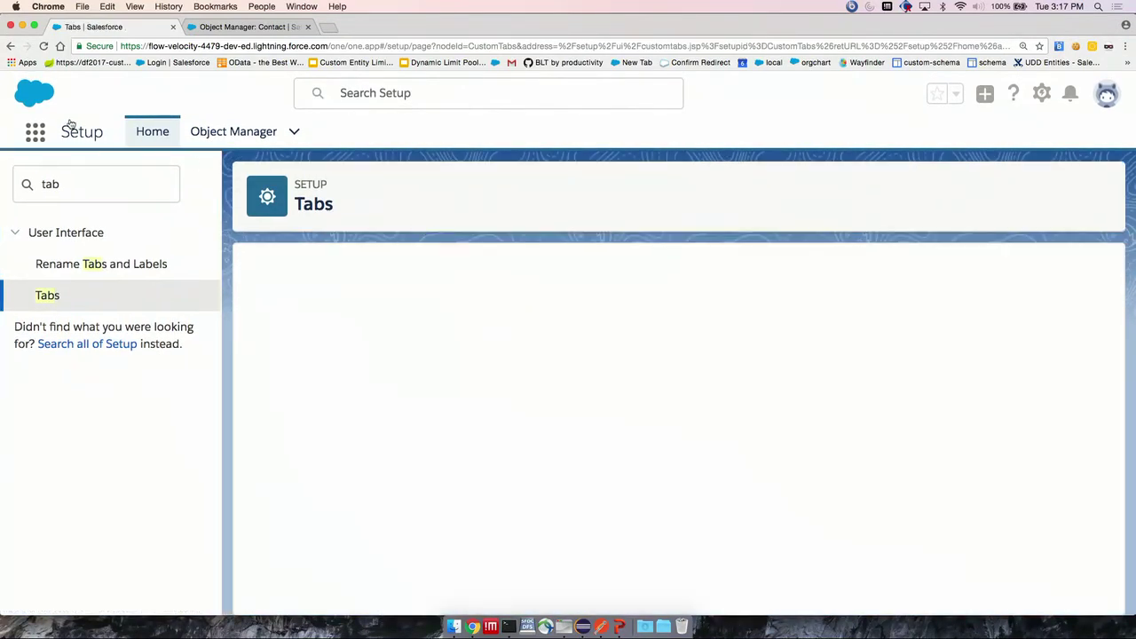
Open Realtors from the App Launcher via 'realtor' and switch to the All list view
{"action": "left_click", "coordinate": [35, 133]}
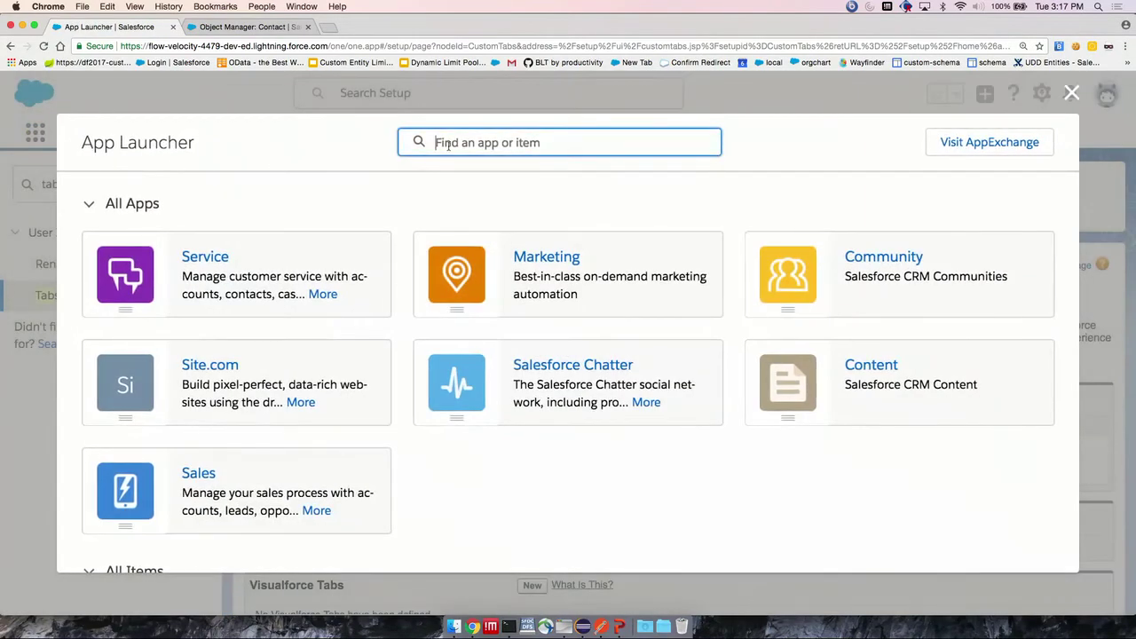
{"action": "type", "text": "realtor"}
{"action": "left_click", "coordinate": [120, 296]}
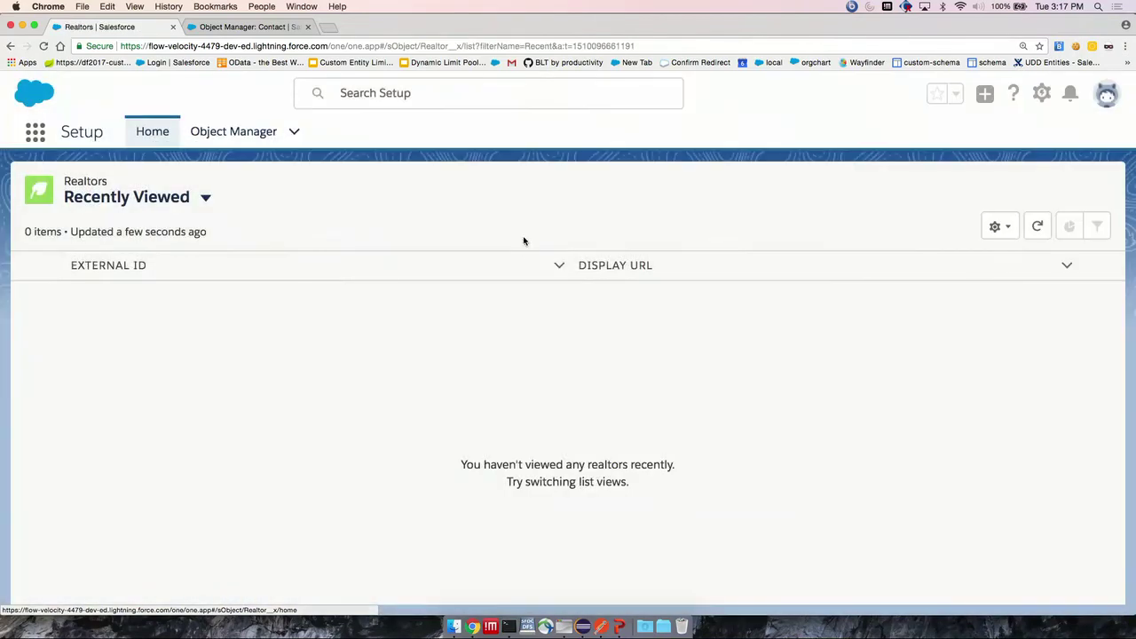
{"action": "left_click", "coordinate": [164, 198]}
{"action": "left_click", "coordinate": [127, 260]}
Add FirstName, LastName and LicenseNumber as visible columns and save
{"action": "left_click", "coordinate": [999, 227]}
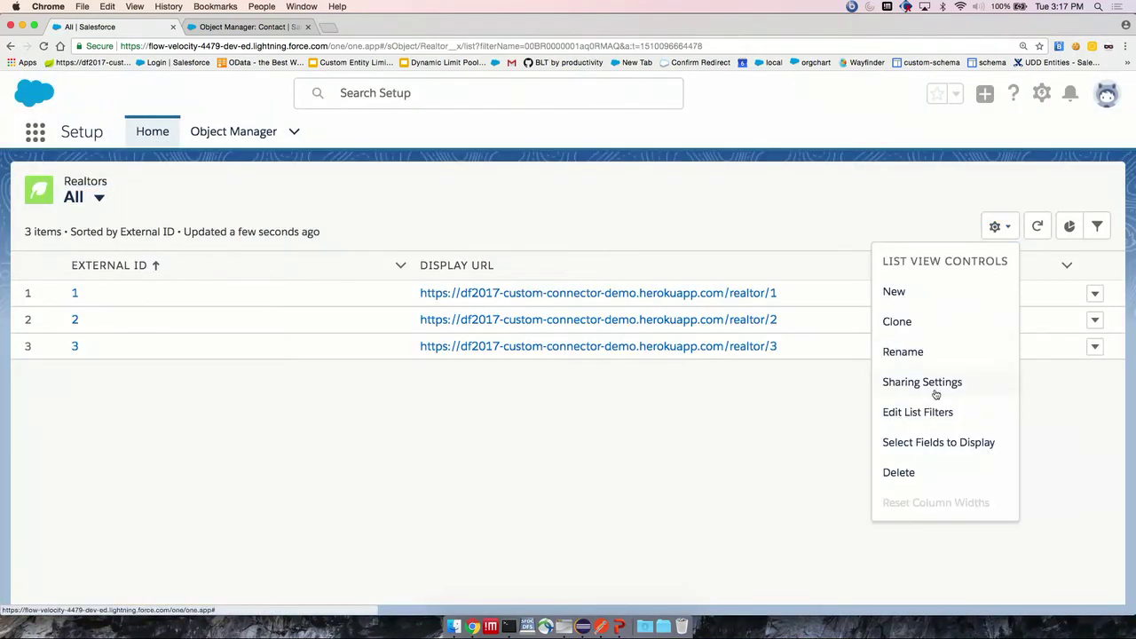
{"action": "left_click", "coordinate": [920, 439]}
{"action": "left_click", "coordinate": [420, 286]}
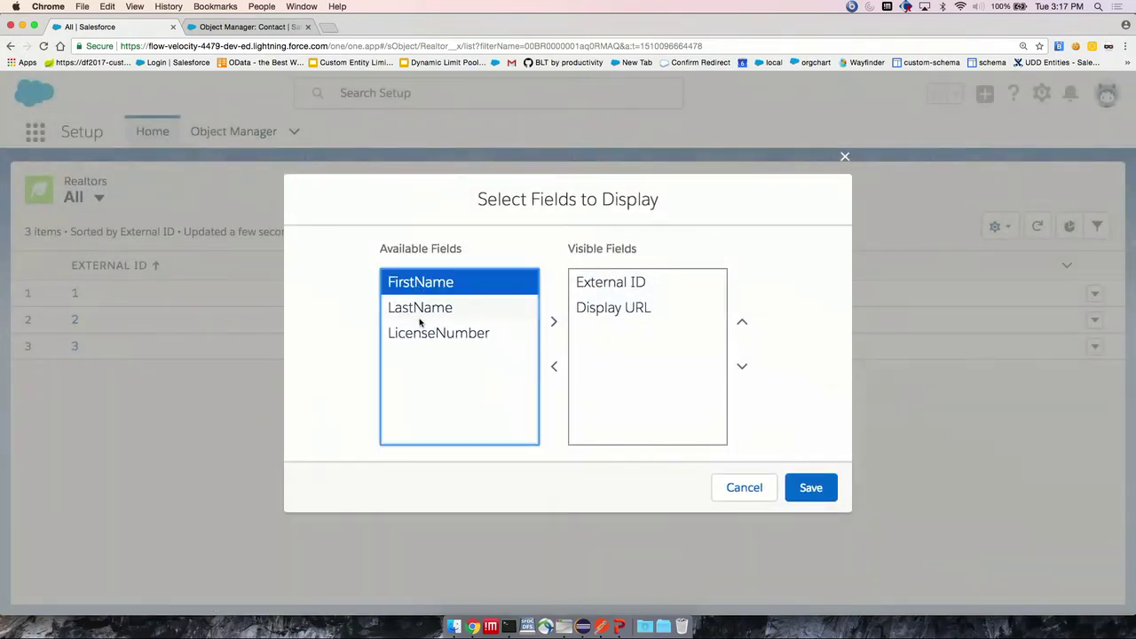
{"action": "left_click", "coordinate": [423, 334], "text": "shift"}
{"action": "left_click", "coordinate": [553, 323]}
{"action": "left_click", "coordinate": [827, 496]}
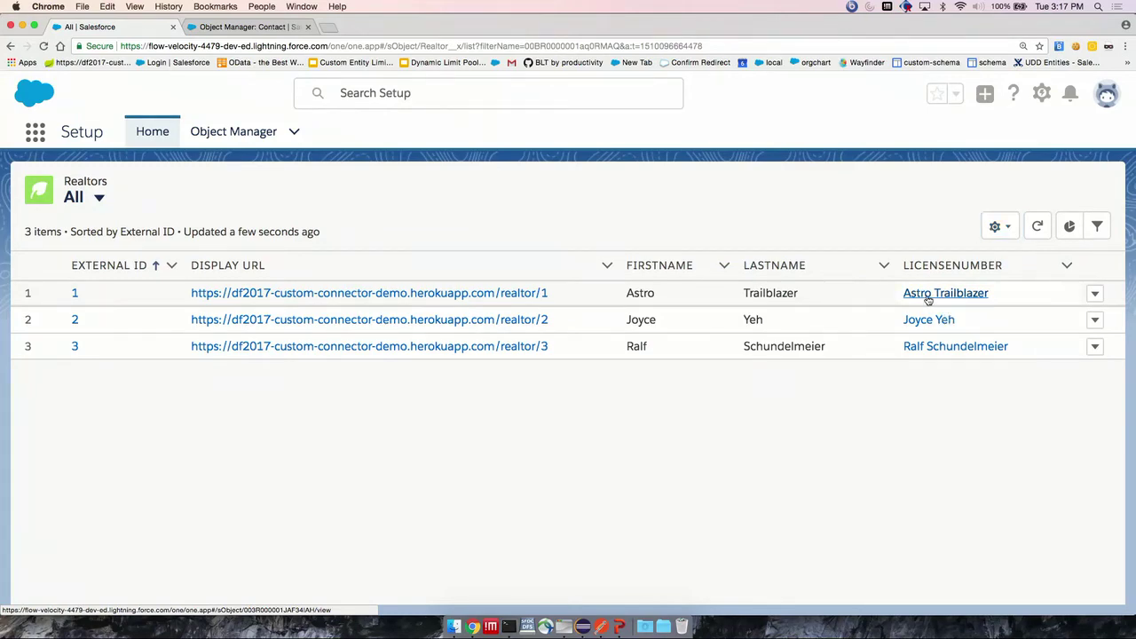
Check realtor 1's linked contact and its source JSON, then return to the Realtors All list
{"action": "left_click", "coordinate": [928, 299]}
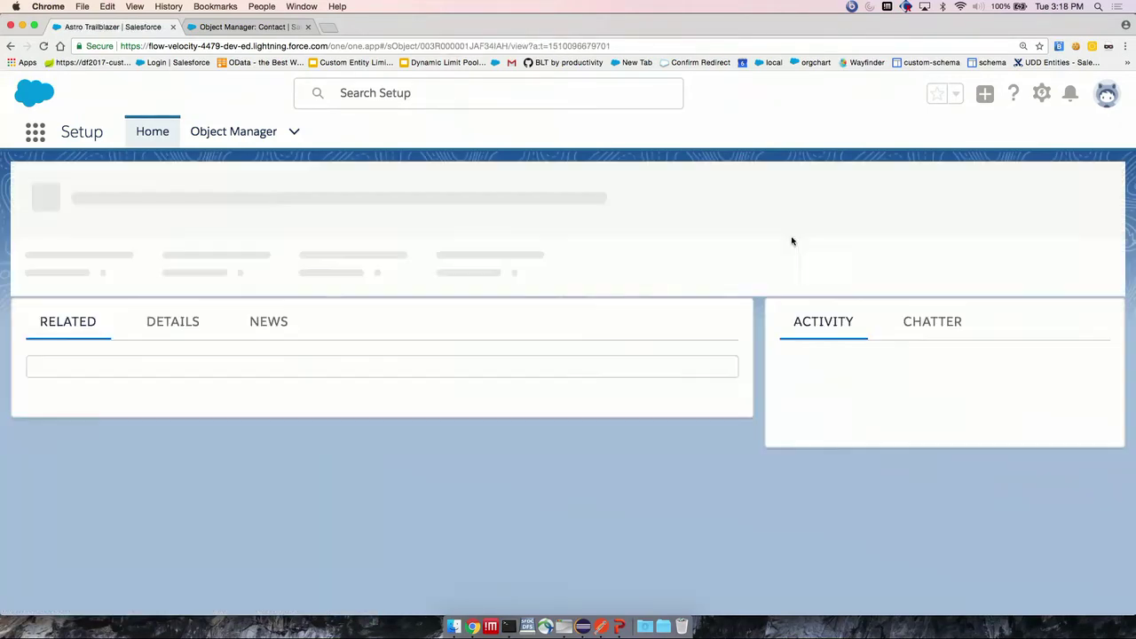
{"action": "scroll", "coordinate": [253, 402], "scroll_direction": "down", "scroll_amount": 1}
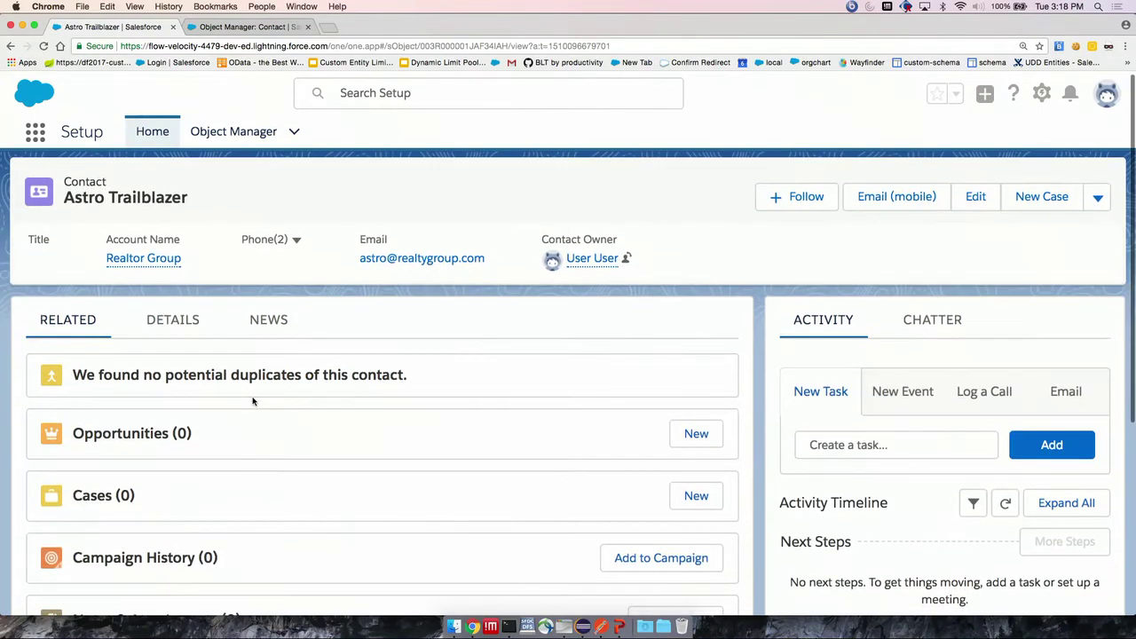
{"action": "left_click", "coordinate": [11, 45]}
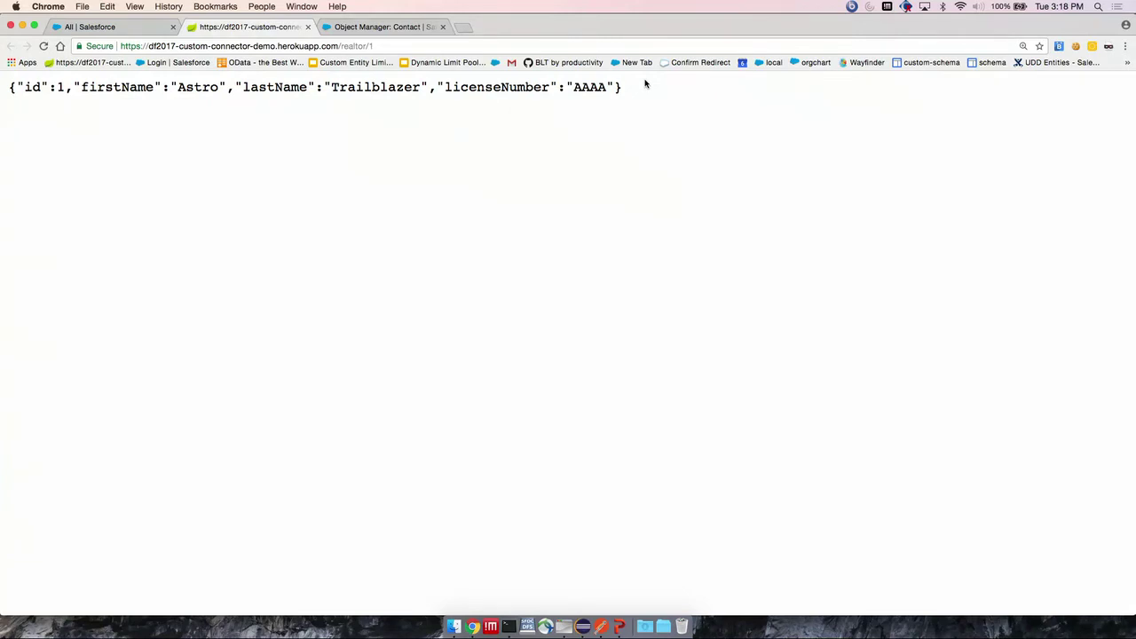
{"action": "left_click", "coordinate": [112, 27]}
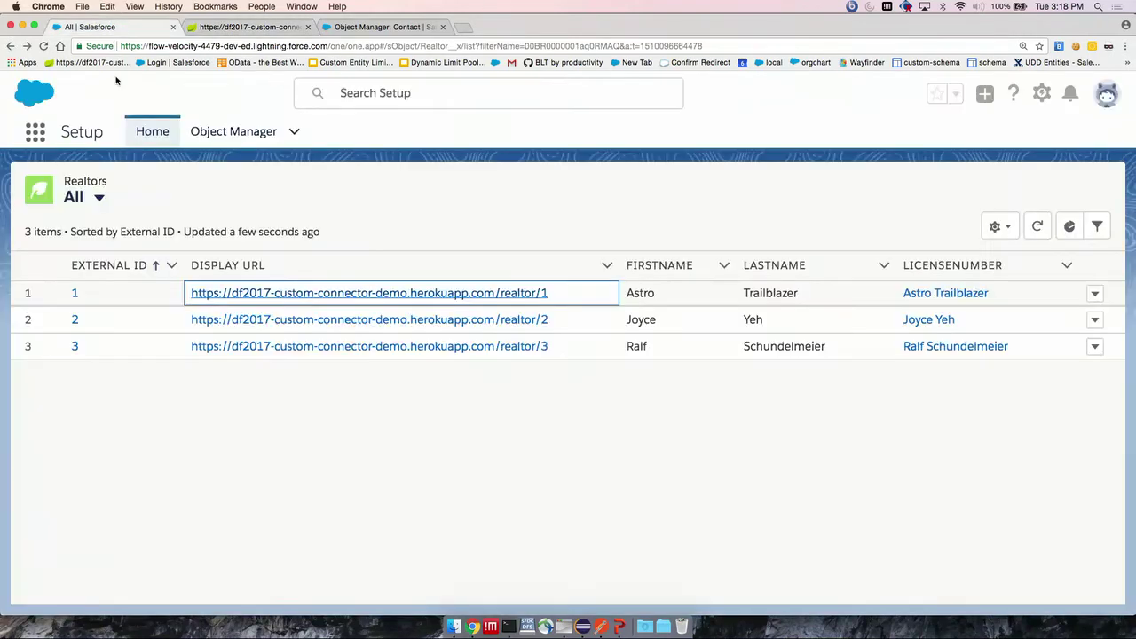
Open Property from the App Launcher via 'property' and switch to the All list view
{"action": "left_click", "coordinate": [36, 135]}
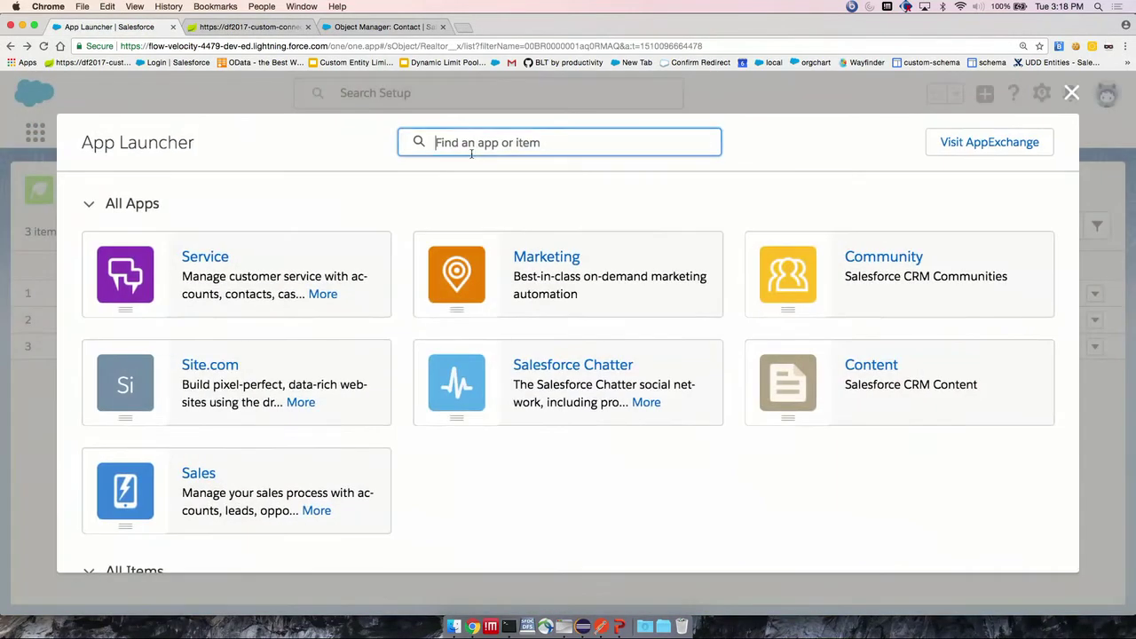
{"action": "type", "text": "property"}
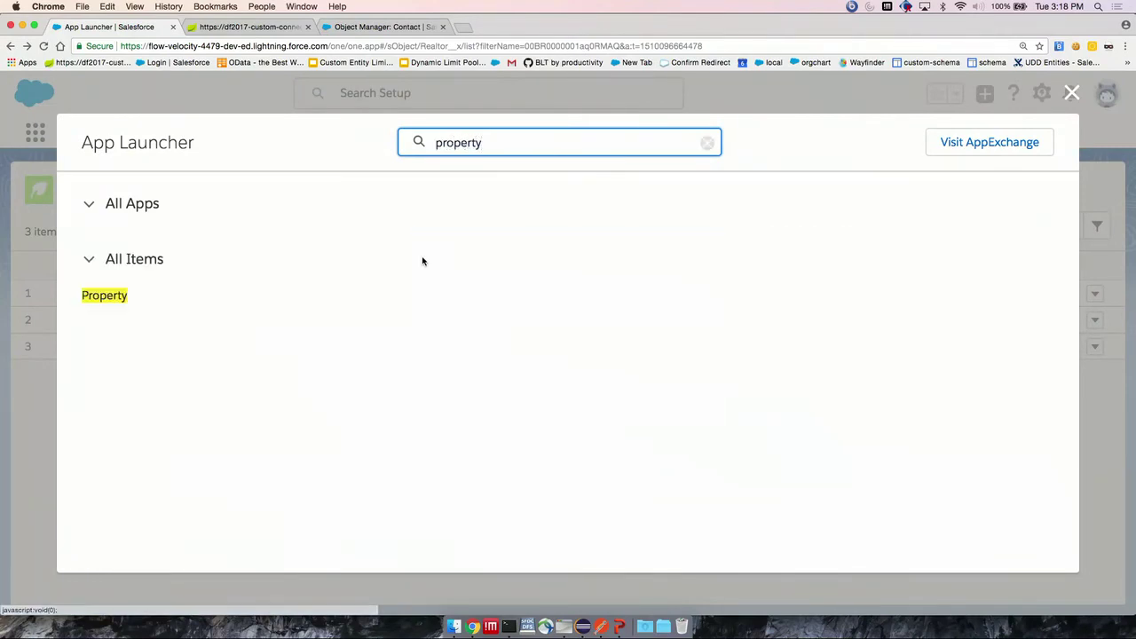
{"action": "left_click", "coordinate": [102, 296]}
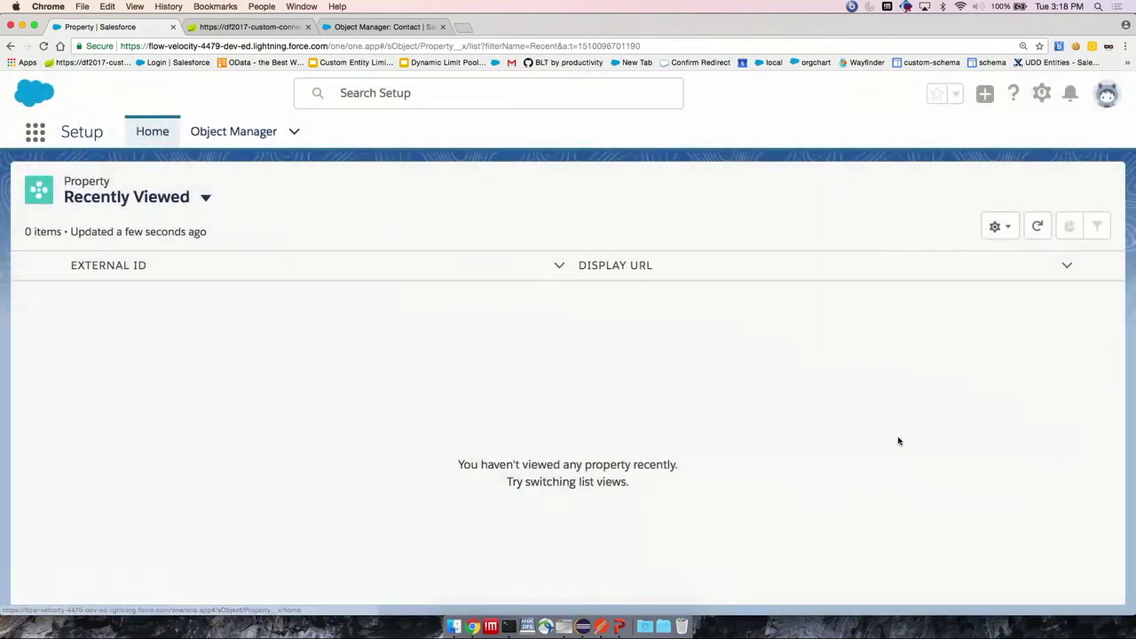
{"action": "left_click", "coordinate": [191, 197]}
{"action": "left_click", "coordinate": [142, 257]}
Select RealtorId through ZipCode in the list's display fields and save
{"action": "left_click", "coordinate": [1000, 228]}
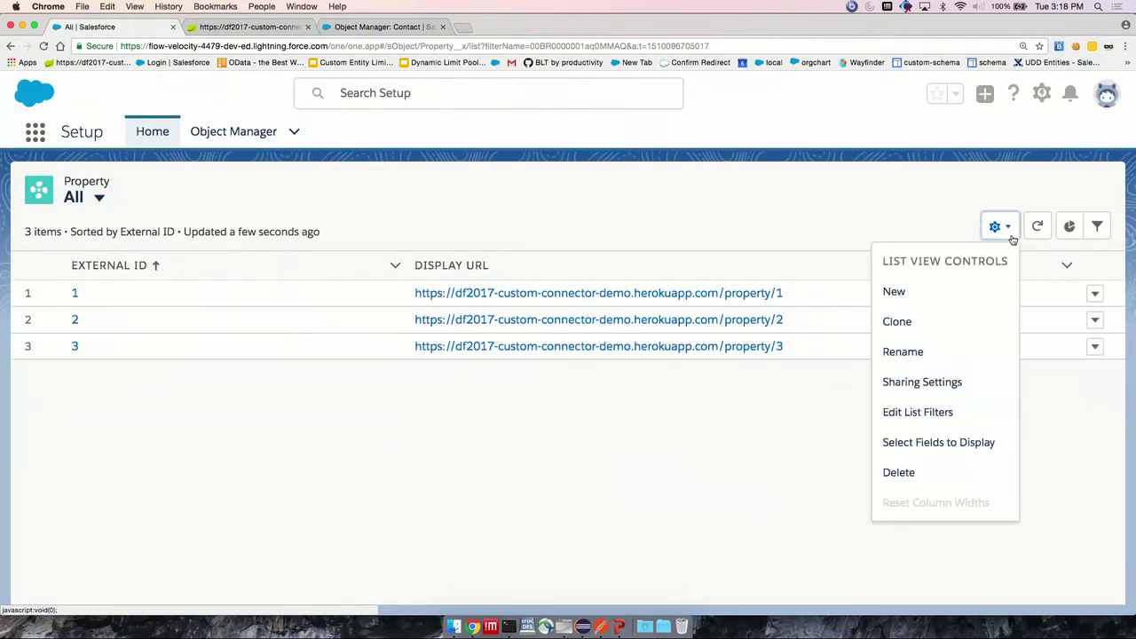
{"action": "left_click", "coordinate": [957, 440]}
{"action": "scroll", "coordinate": [419, 374], "scroll_direction": "down", "scroll_amount": 2}
{"action": "left_click", "coordinate": [440, 336]}
{"action": "left_click", "coordinate": [418, 434], "text": "shift"}
{"action": "left_click", "coordinate": [821, 492]}
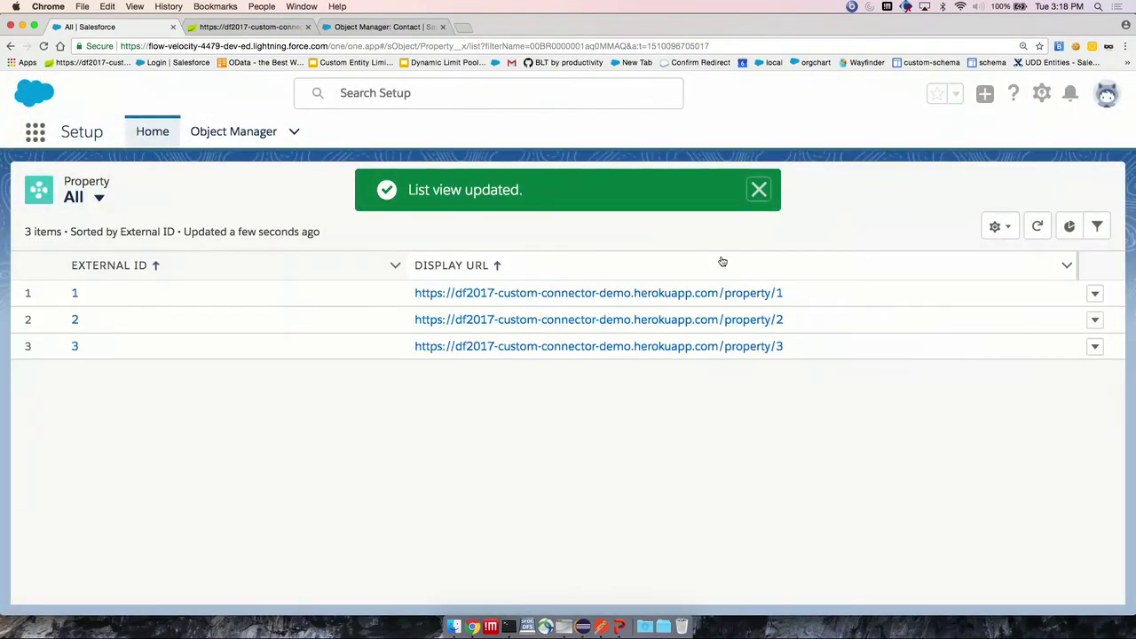
Refresh the list and add RealtorId, SqFt, State, Status and ZipCode as visible columns
{"action": "left_click", "coordinate": [1037, 226]}
{"action": "left_click", "coordinate": [1017, 227]}
{"action": "left_click", "coordinate": [944, 442]}
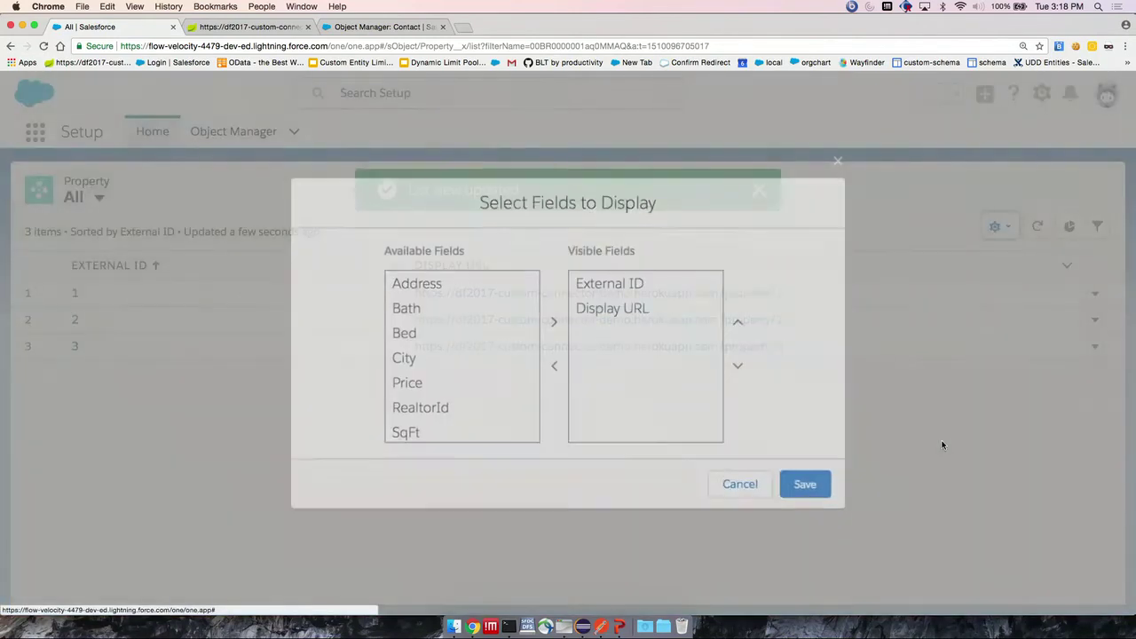
{"action": "scroll", "coordinate": [446, 351], "scroll_direction": "down", "scroll_amount": 2}
{"action": "left_click", "coordinate": [434, 336]}
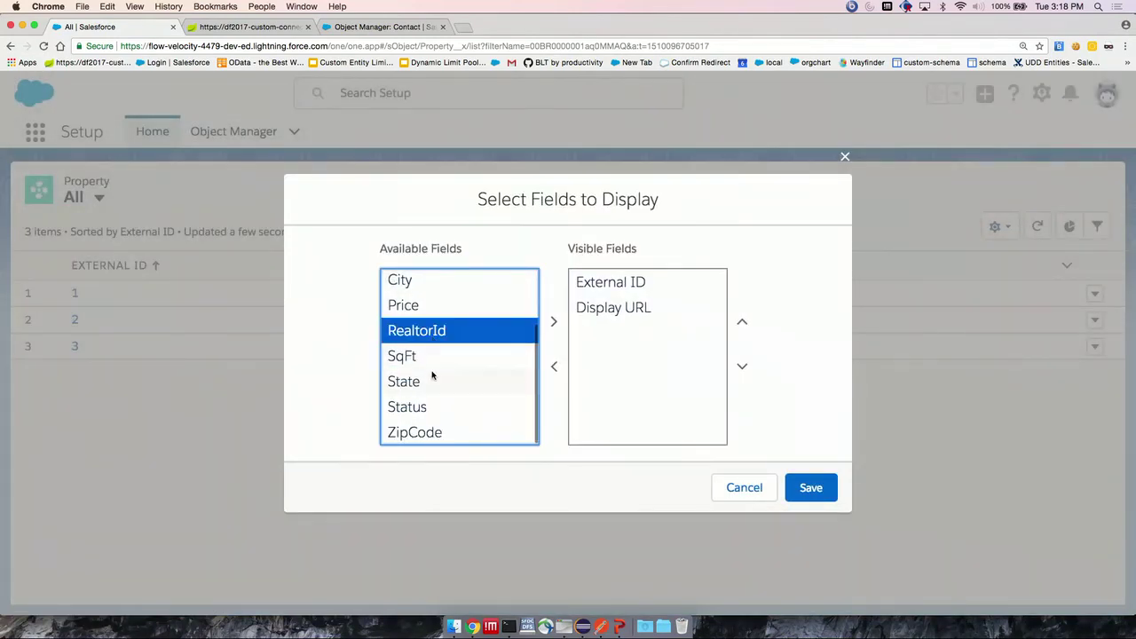
{"action": "left_click", "coordinate": [418, 431], "text": "shift"}
{"action": "left_click", "coordinate": [554, 321]}
{"action": "left_click", "coordinate": [808, 487]}
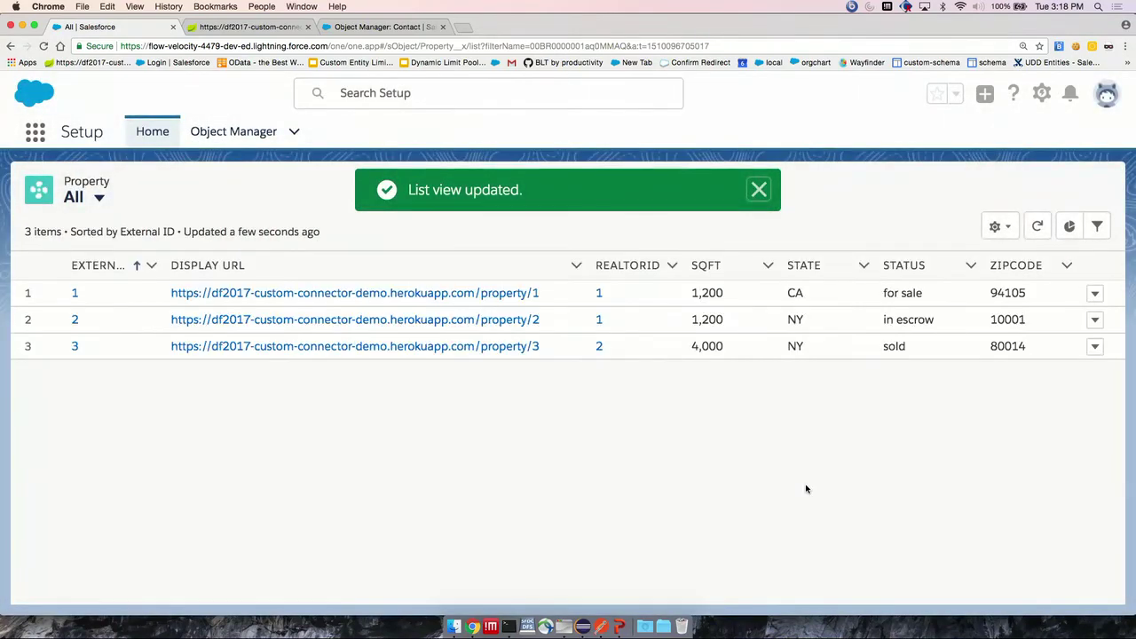
View realtor 1's detail record, then show the Property list's filter settings
{"action": "left_click", "coordinate": [600, 294]}
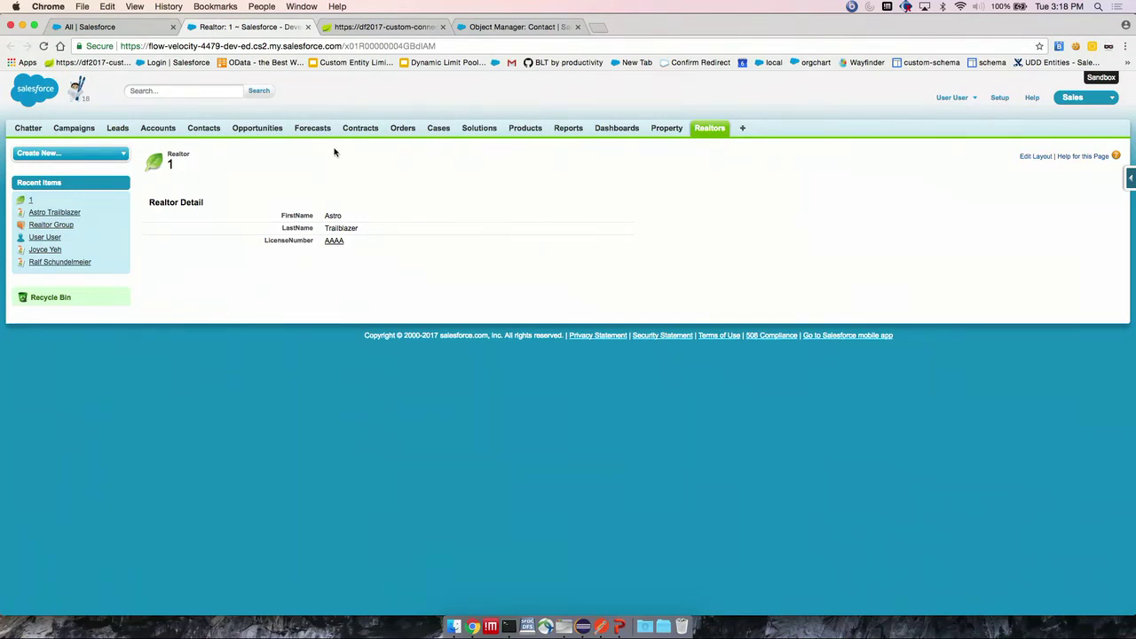
{"action": "left_click", "coordinate": [132, 27]}
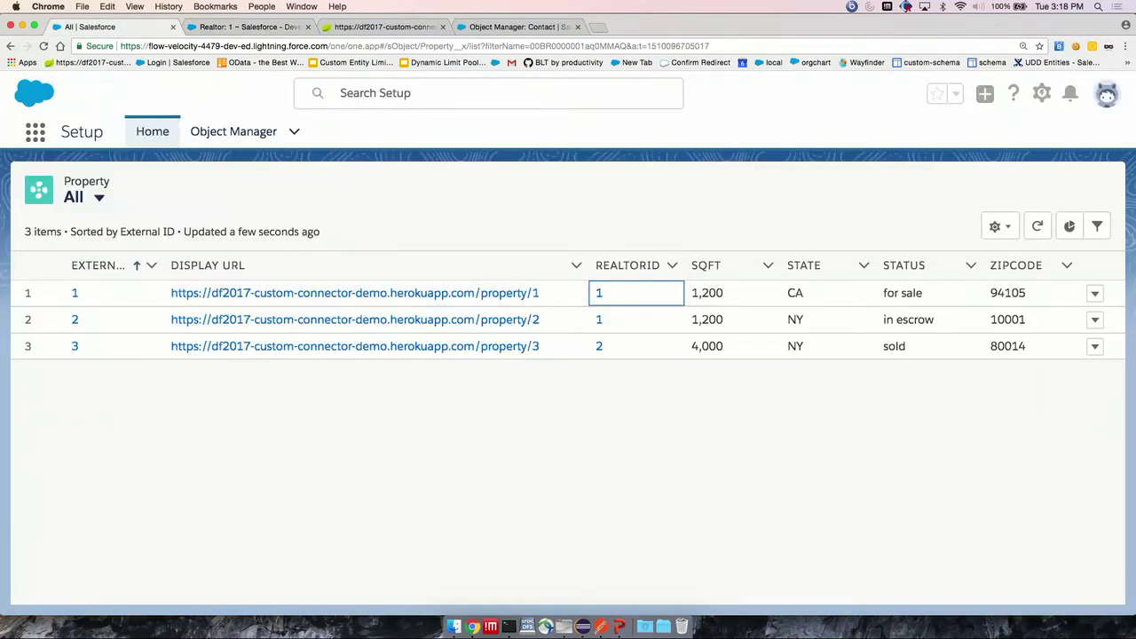
{"action": "left_click", "coordinate": [1098, 227]}
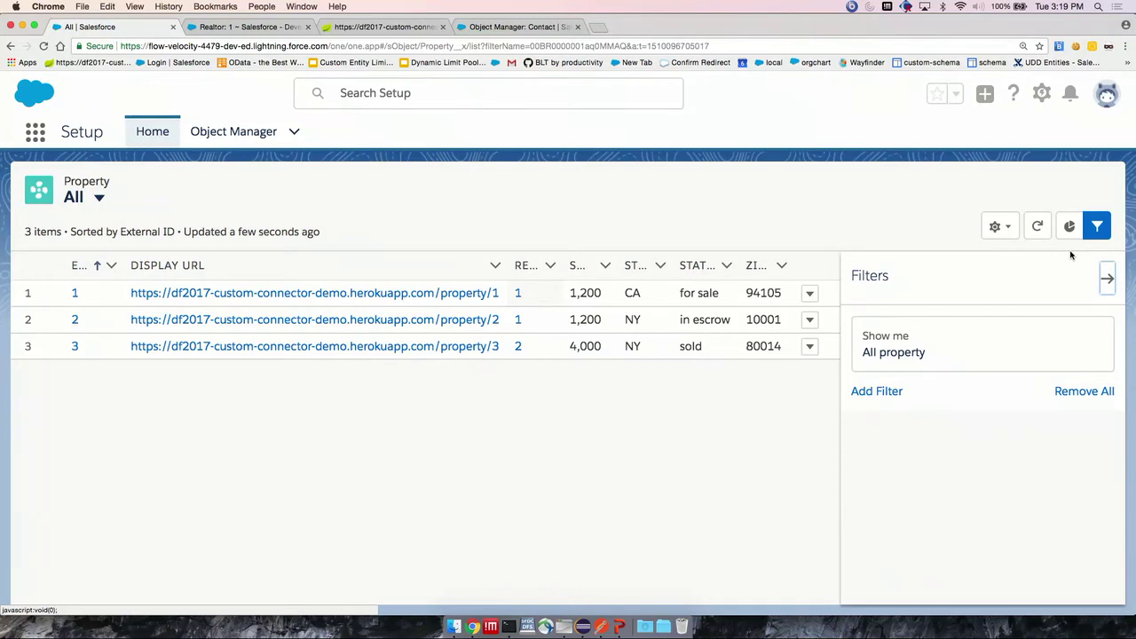
{"action": "left_click", "coordinate": [881, 391]}
{"action": "left_click", "coordinate": [685, 337]}
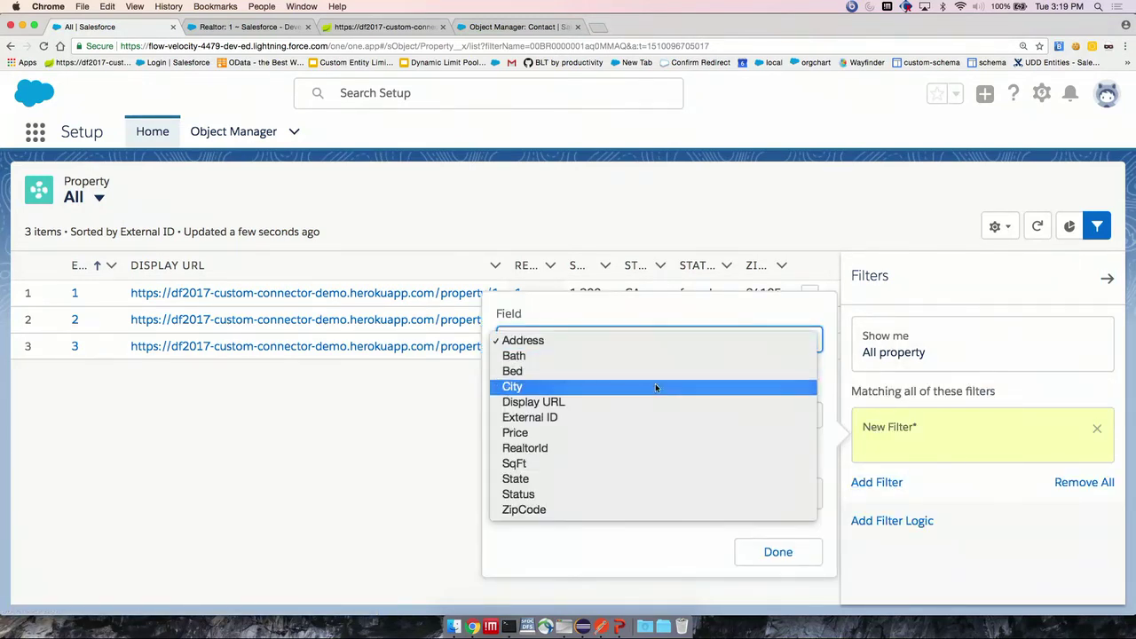
{"action": "left_click", "coordinate": [636, 479]}
{"action": "left_click", "coordinate": [551, 491]}
{"action": "type", "text": "NY"}
{"action": "left_click", "coordinate": [778, 552]}
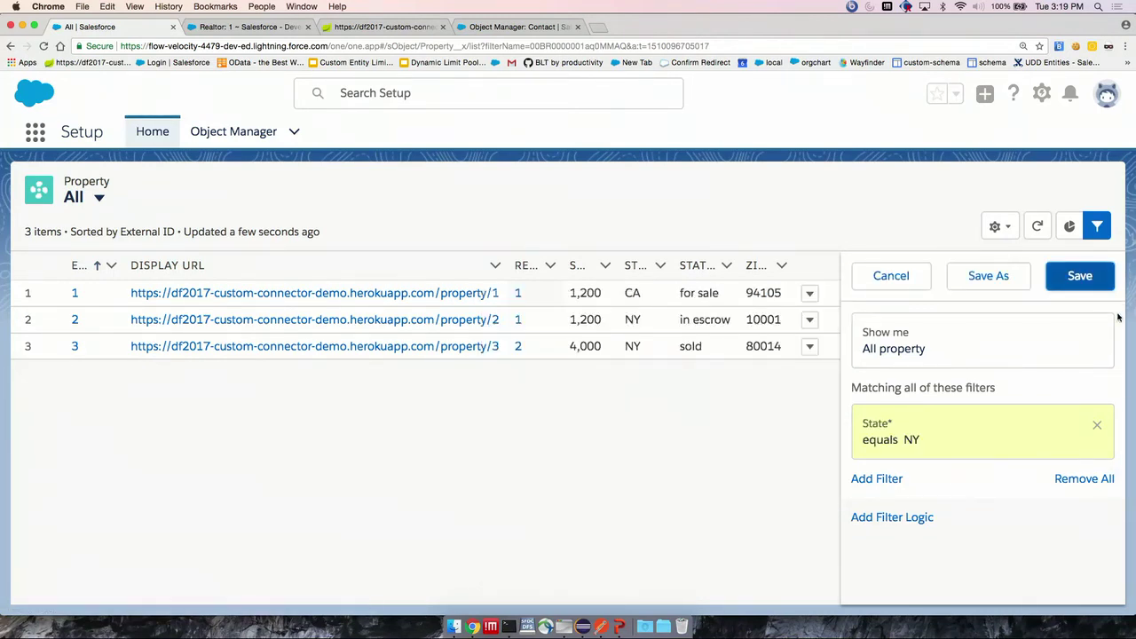
{"action": "left_click", "coordinate": [1079, 277]}
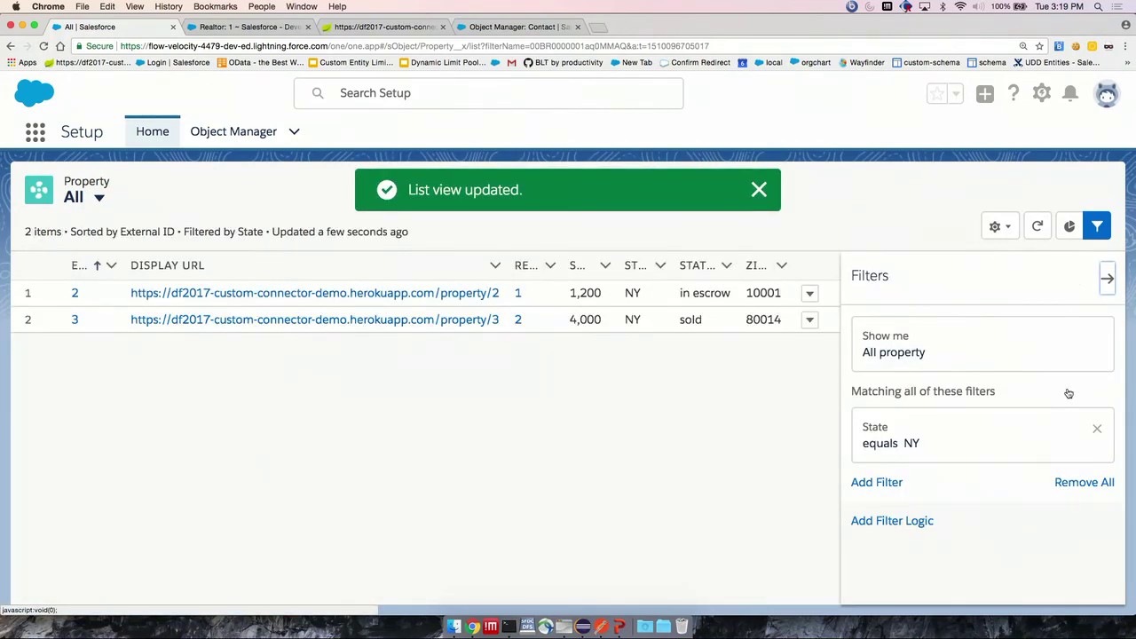
{"action": "left_click", "coordinate": [1078, 483]}
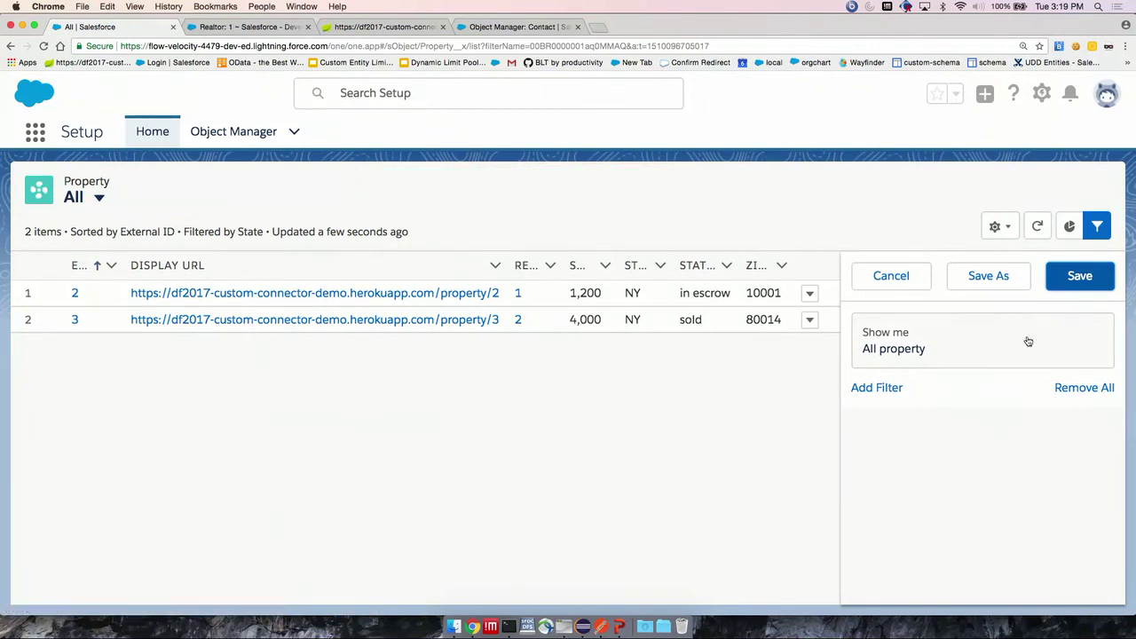
{"action": "left_click", "coordinate": [1076, 273]}
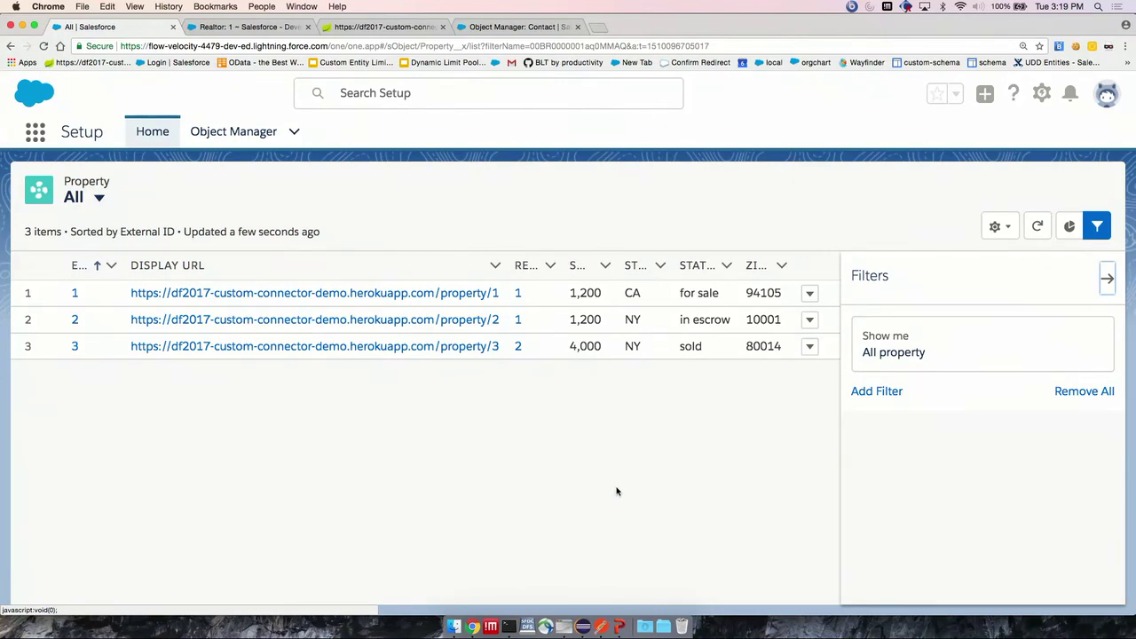
Copy property 1's JSON from the GET response into the PUT request body
{"action": "left_click", "coordinate": [601, 627]}
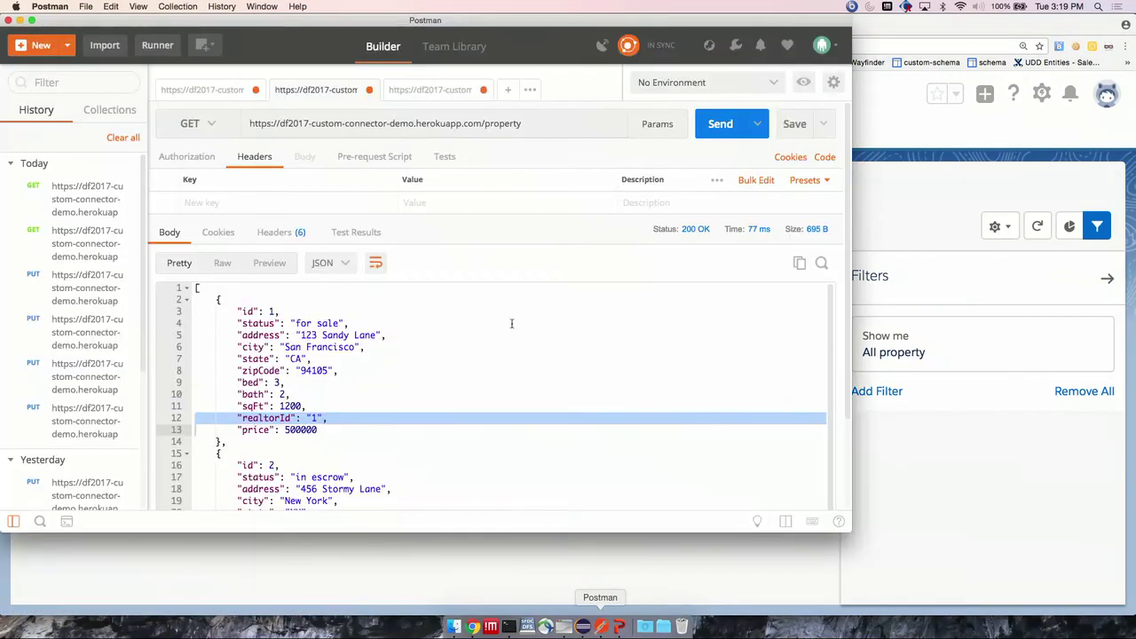
{"action": "left_click", "coordinate": [430, 89]}
{"action": "left_click", "coordinate": [320, 90]}
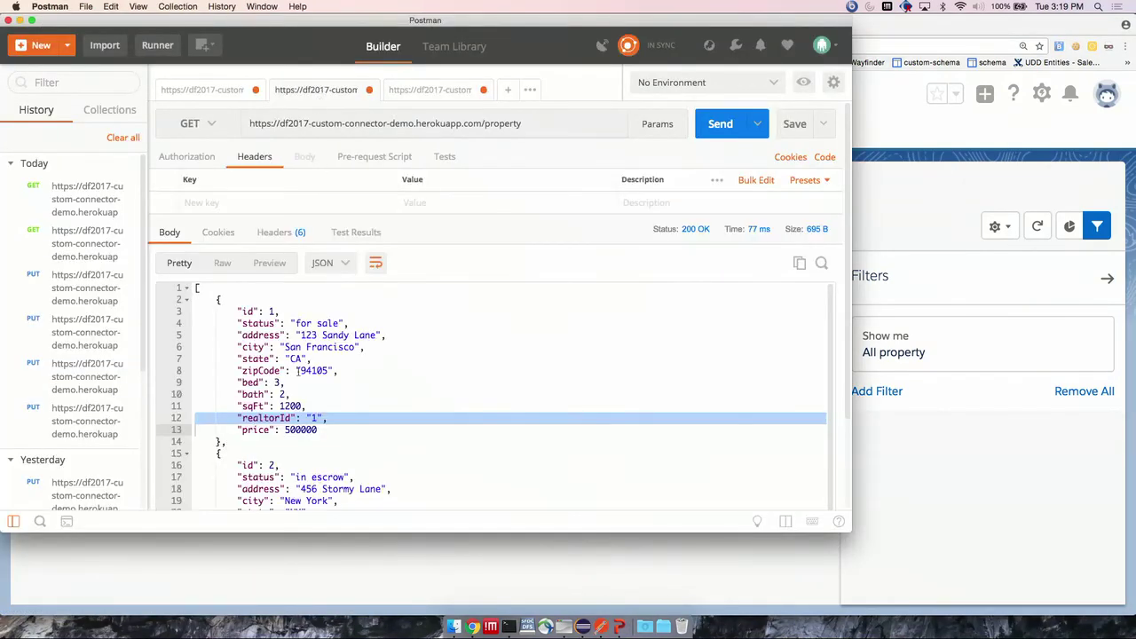
{"action": "left_click_drag", "start_coordinate": [224, 442], "coordinate": [197, 300]}
{"action": "left_click", "coordinate": [430, 92]}
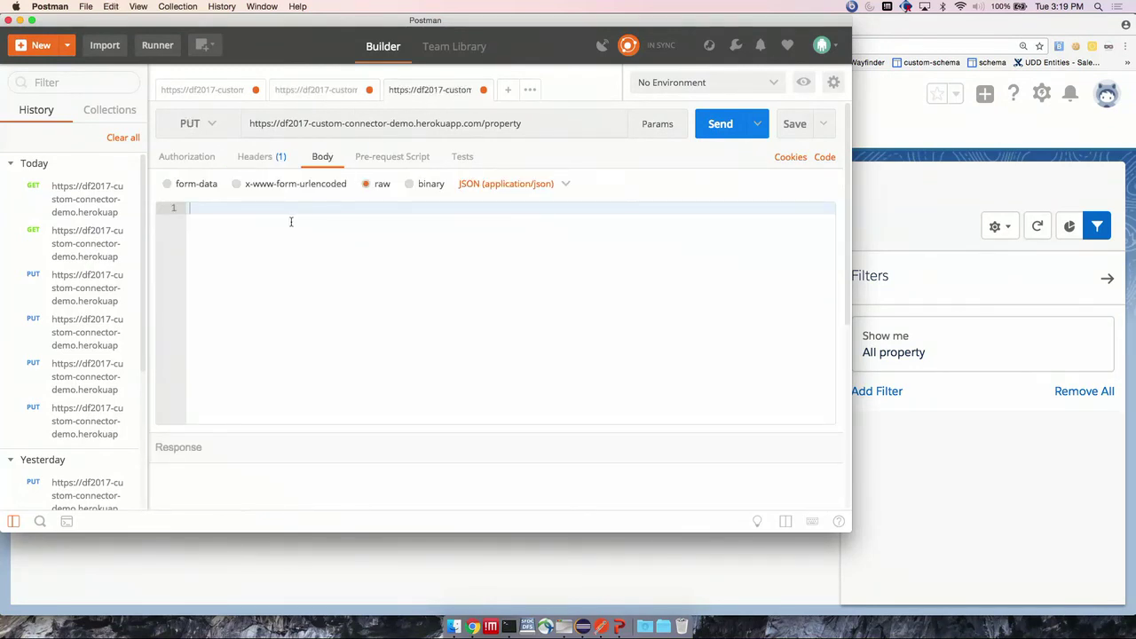
{"action": "type", "text": "{     \"id\": 1,     \"status\": \"for sale\",     \"address\": \"123 Sandy Lane\",     \"city\": \"San Francisco\",     \"state\": \"CA\",     \"zipCode\": \"94105\",     \"bed\": 3,     \"bath\": 2,     \"sqFt\": 1200,     \"realtorId\": \"1\",     \"price\": 500000 }"}
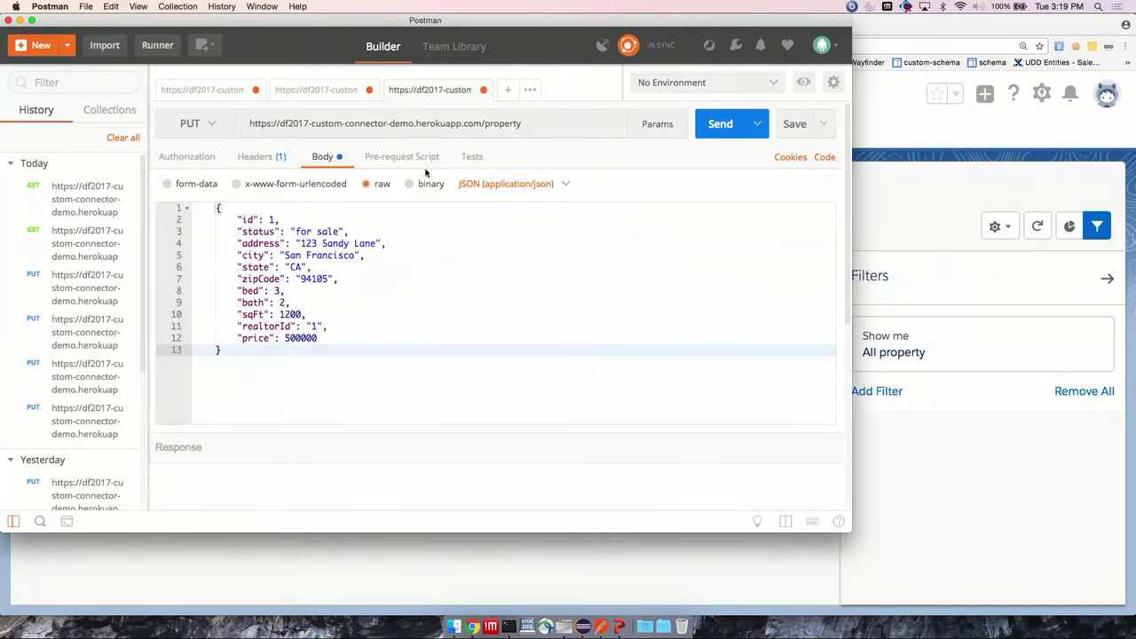
Change property 1's status to "in escrow" in the JSON body and send the PUT
{"action": "left_click", "coordinate": [517, 181]}
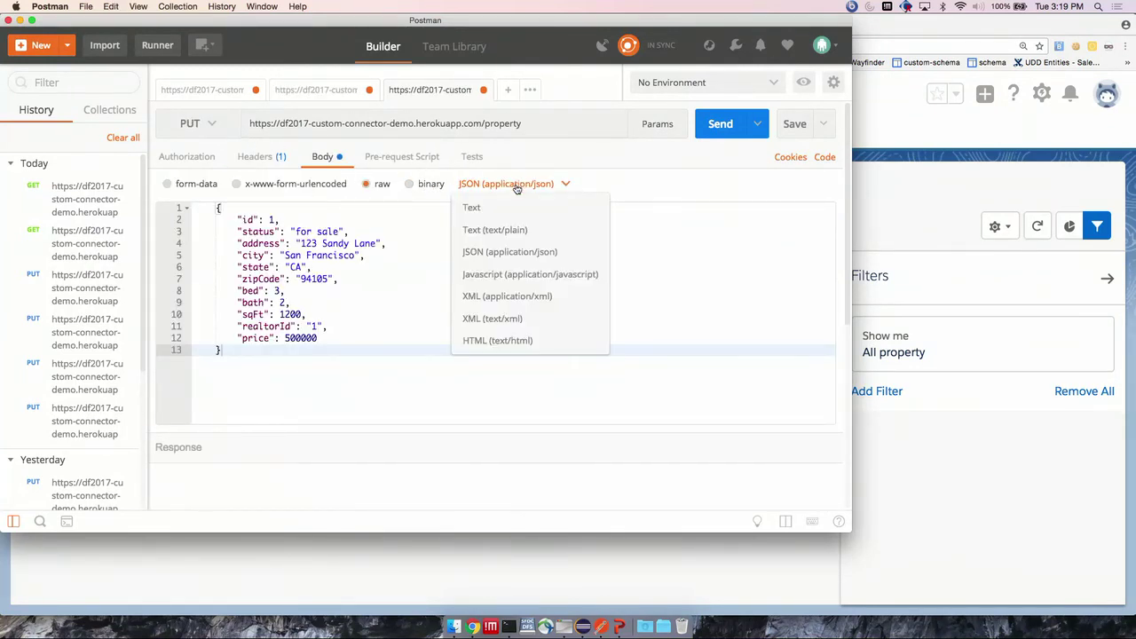
{"action": "left_click", "coordinate": [510, 252]}
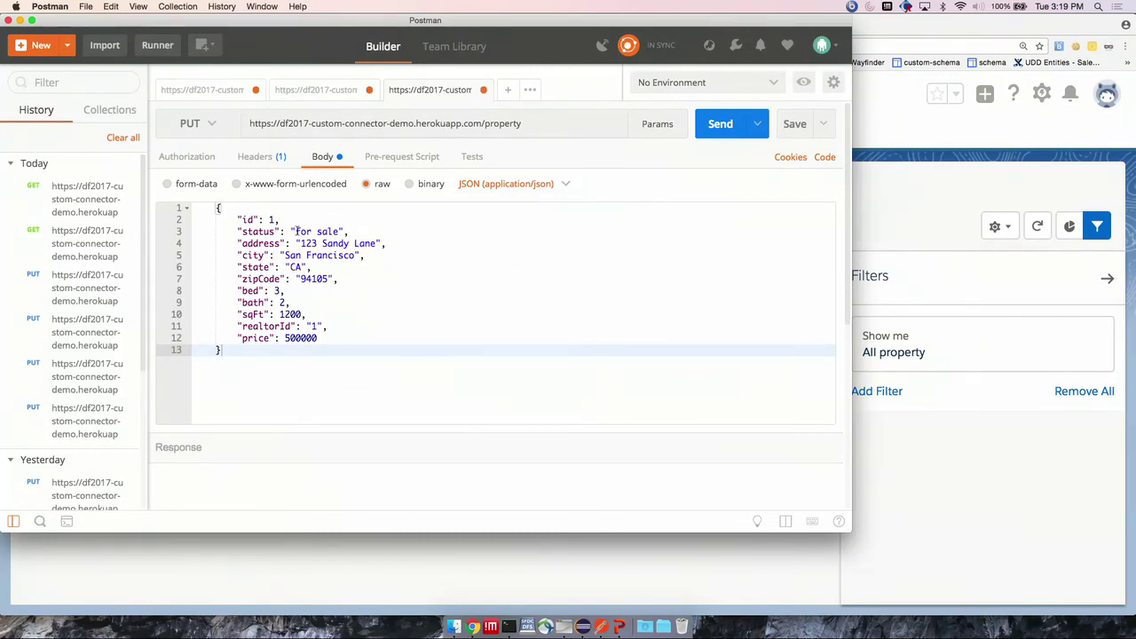
{"action": "left_click_drag", "start_coordinate": [295, 231], "coordinate": [336, 232]}
{"action": "type", "text": "in exc"}
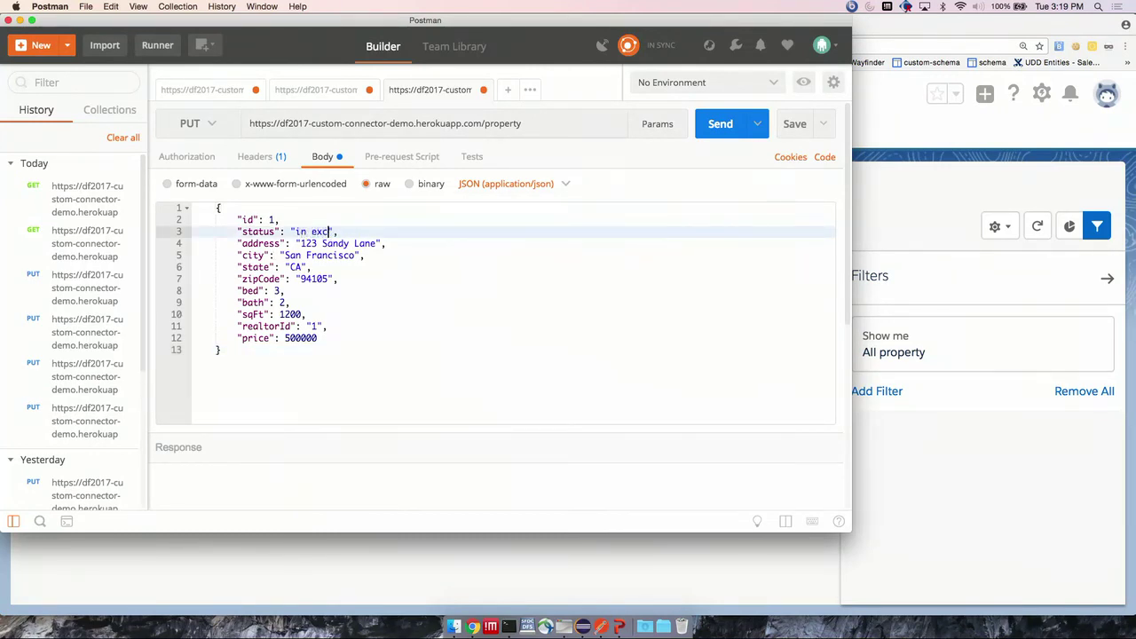
{"action": "key", "text": "BackSpace"}
{"action": "type", "text": "scrow"}
{"action": "left_click", "coordinate": [700, 139]}
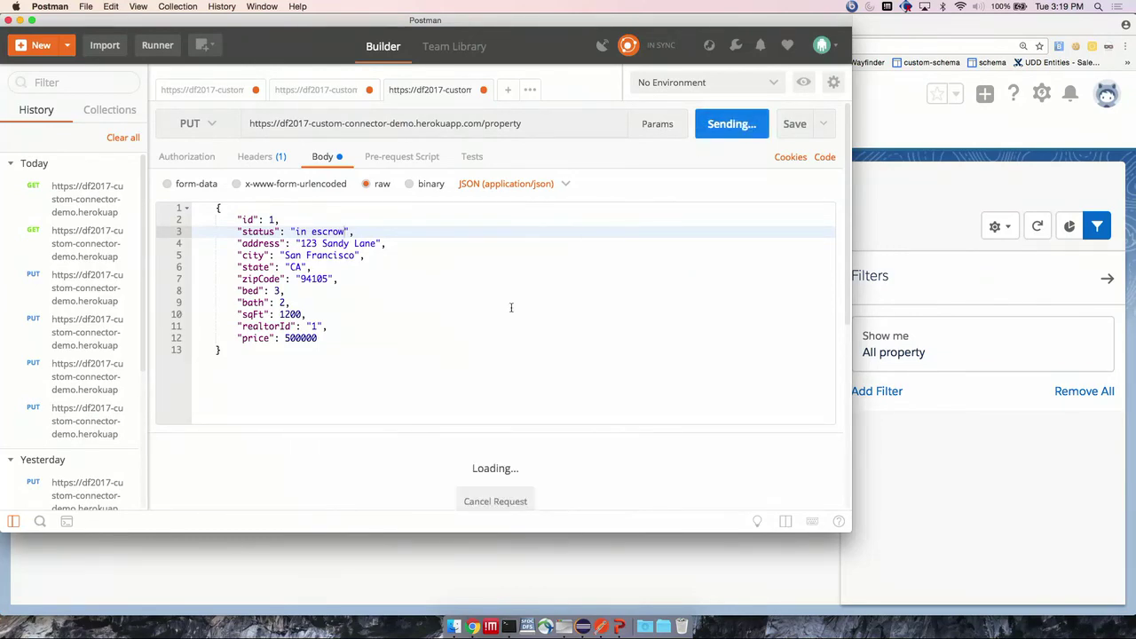
{"action": "left_click", "coordinate": [983, 477]}
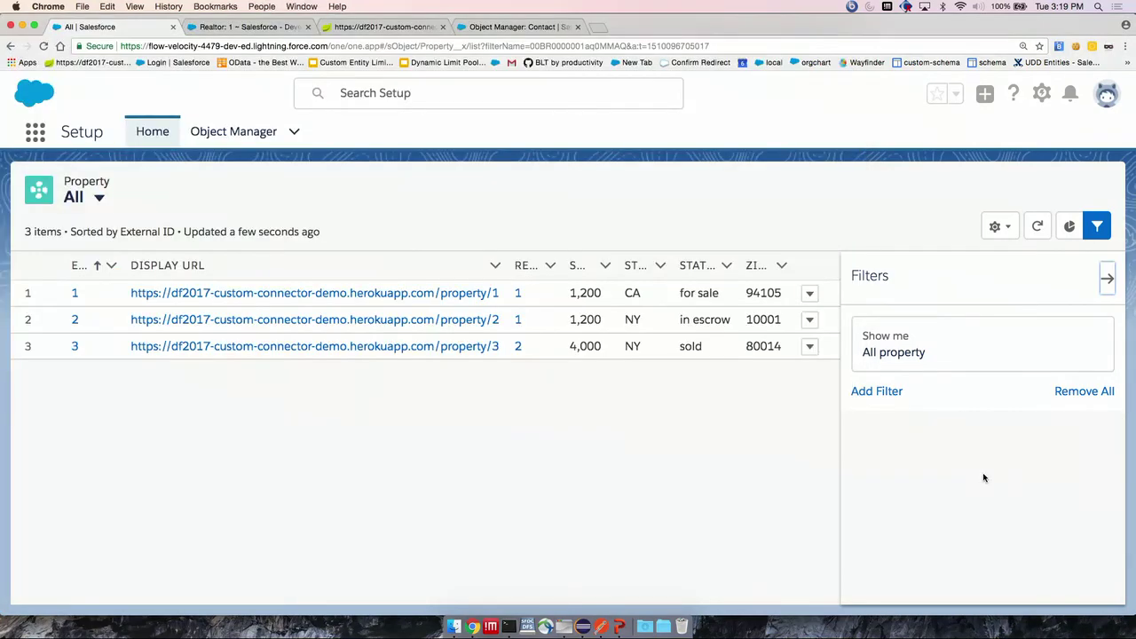
Refresh the Property list, view property 1's raw JSON showing in escrow, then minimize Chrome
{"action": "left_click", "coordinate": [1037, 227]}
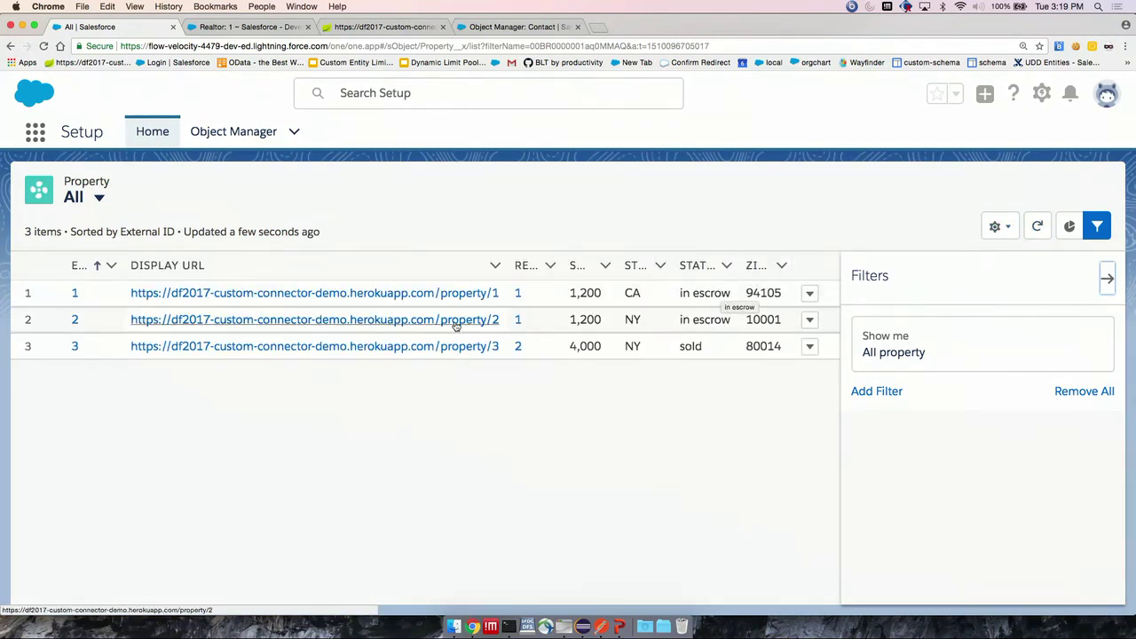
{"action": "left_click", "coordinate": [435, 295]}
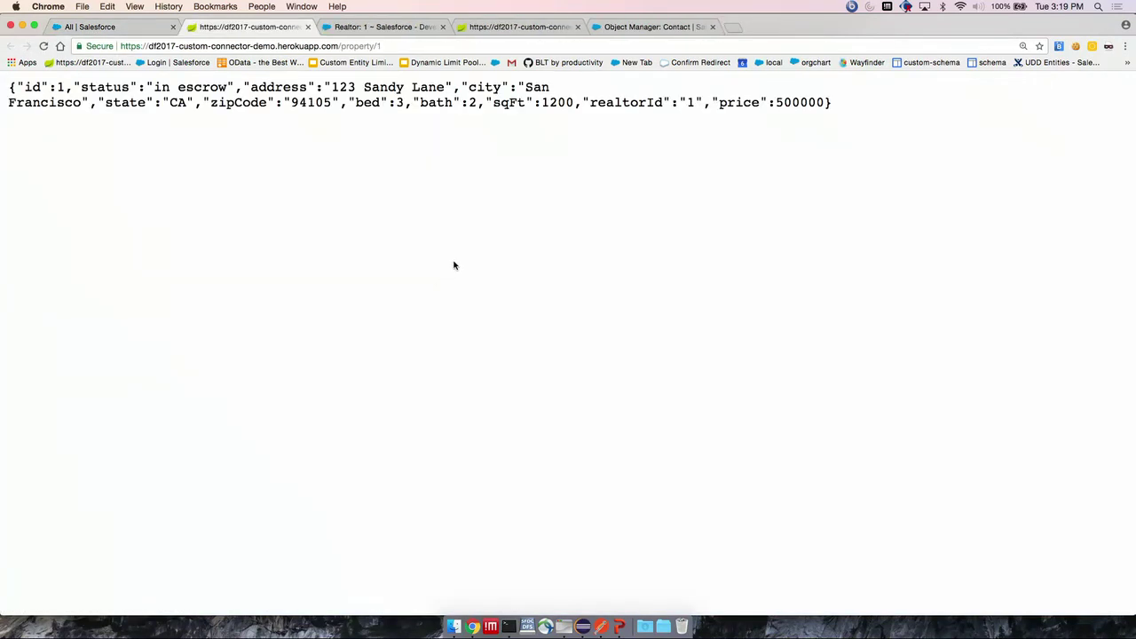
{"action": "left_click", "coordinate": [22, 25]}
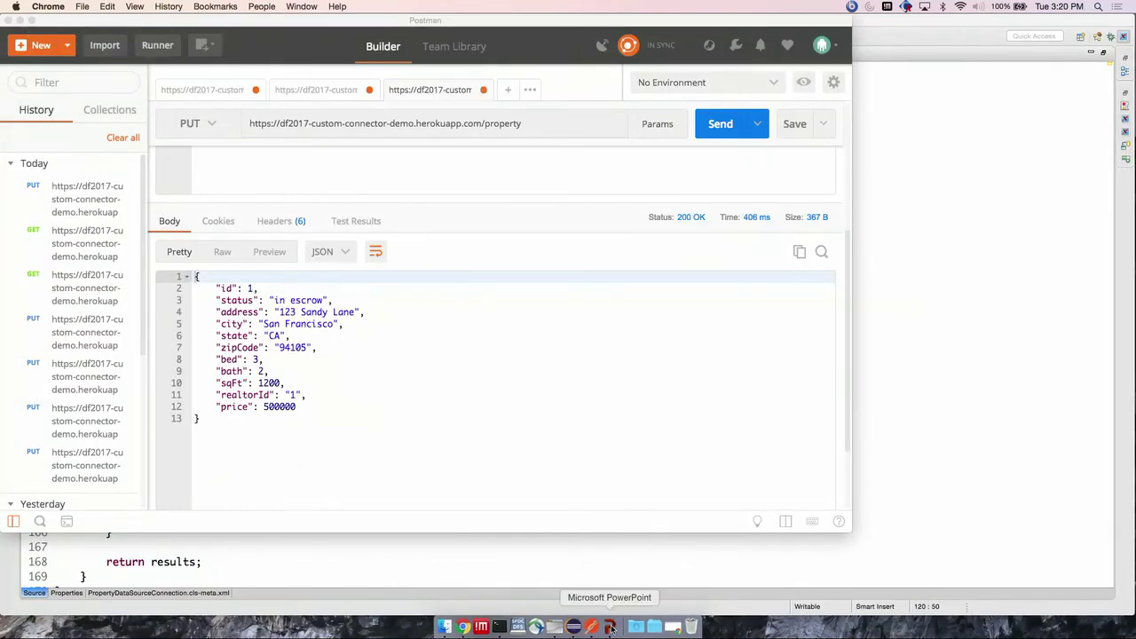
Show slide 10, Other Resources, of the DF17 Apex Connector deck in PowerPoint
{"action": "left_click", "coordinate": [610, 628]}
{"action": "scroll", "coordinate": [66, 293], "scroll_direction": "down", "scroll_amount": 4}
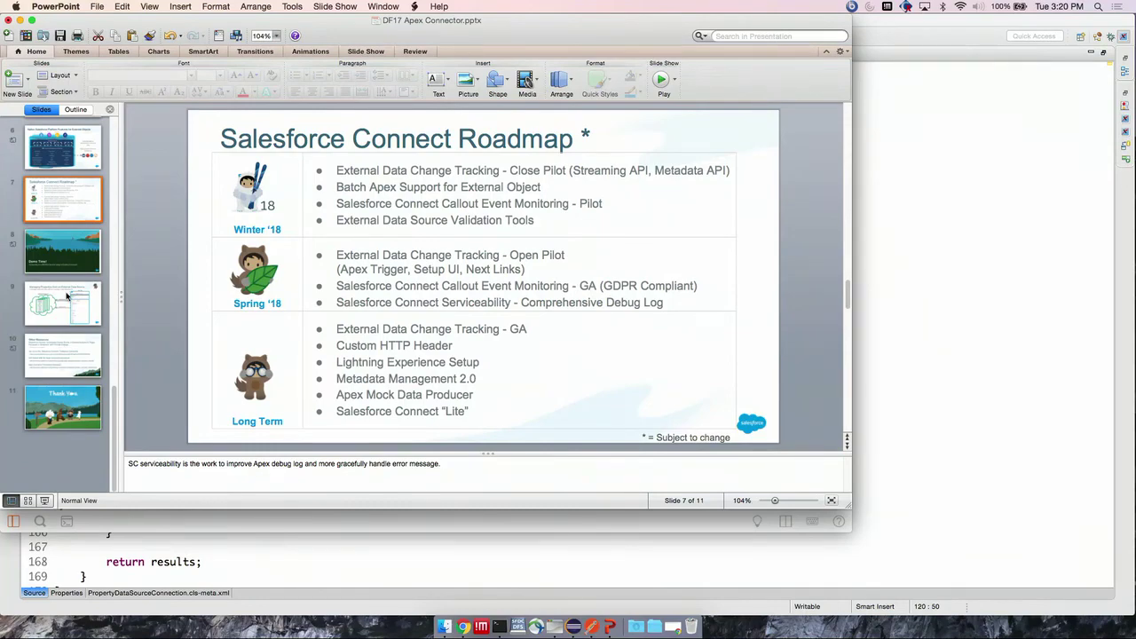
{"action": "left_click", "coordinate": [63, 356]}
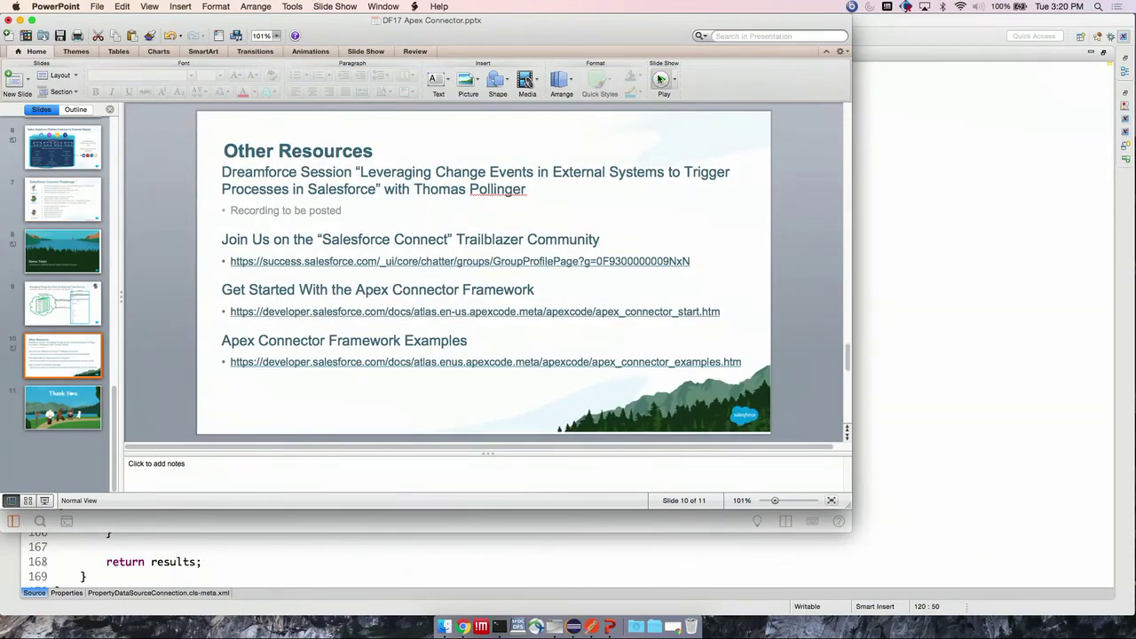